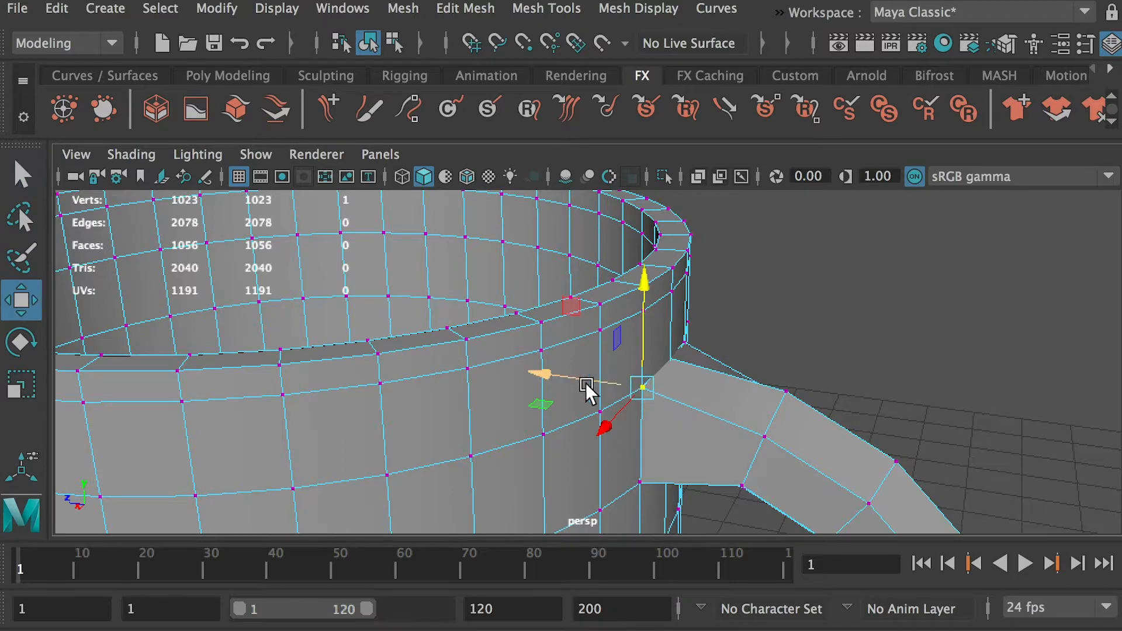
# Try to shift the corner vertex where the handle's upper end meets the mug wall, and undo the move
pyautogui.moveTo(579, 381); pyautogui.dragTo(647, 400)
pyautogui.hotkey('ctrl', 'z')
pyautogui.moveTo(687, 339); pyautogui.dragTo(706, 381, button='middle')
pyautogui.moveTo(705, 380)
pyautogui.keyDown('alt'); pyautogui.mouseDown(button='right')
pyautogui.moveTo(818, 417)
pyautogui.moveTo(692, 381)
pyautogui.mouseUp(button='right'); pyautogui.keyUp('alt')
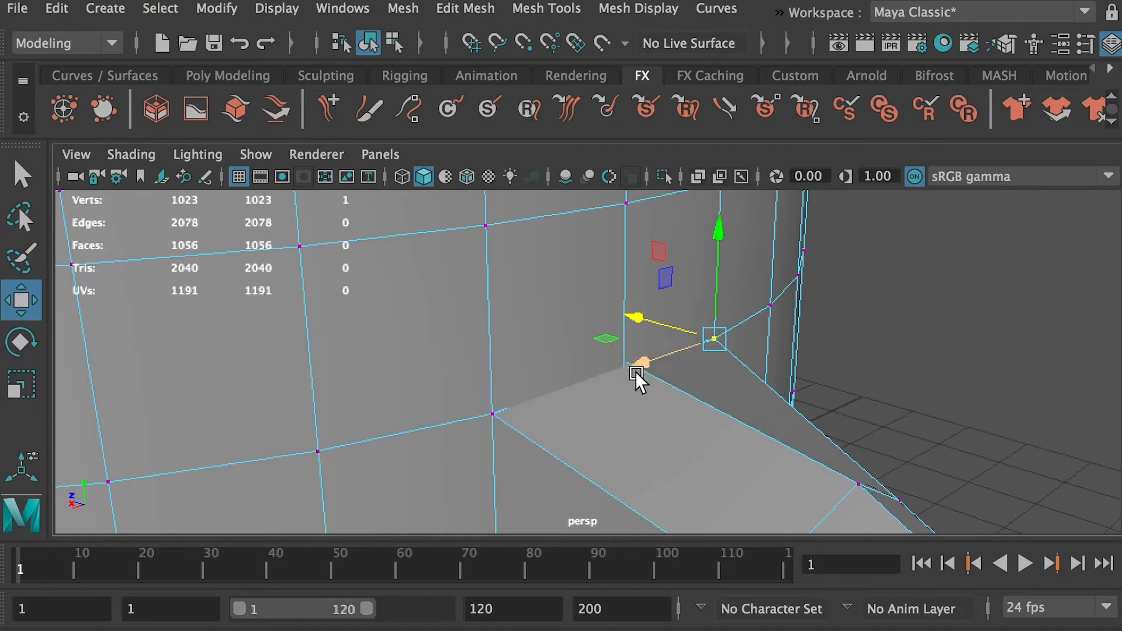
pyautogui.keyDown('alt'); pyautogui.moveTo(635, 371); pyautogui.dragTo(630, 390); pyautogui.keyUp('alt')
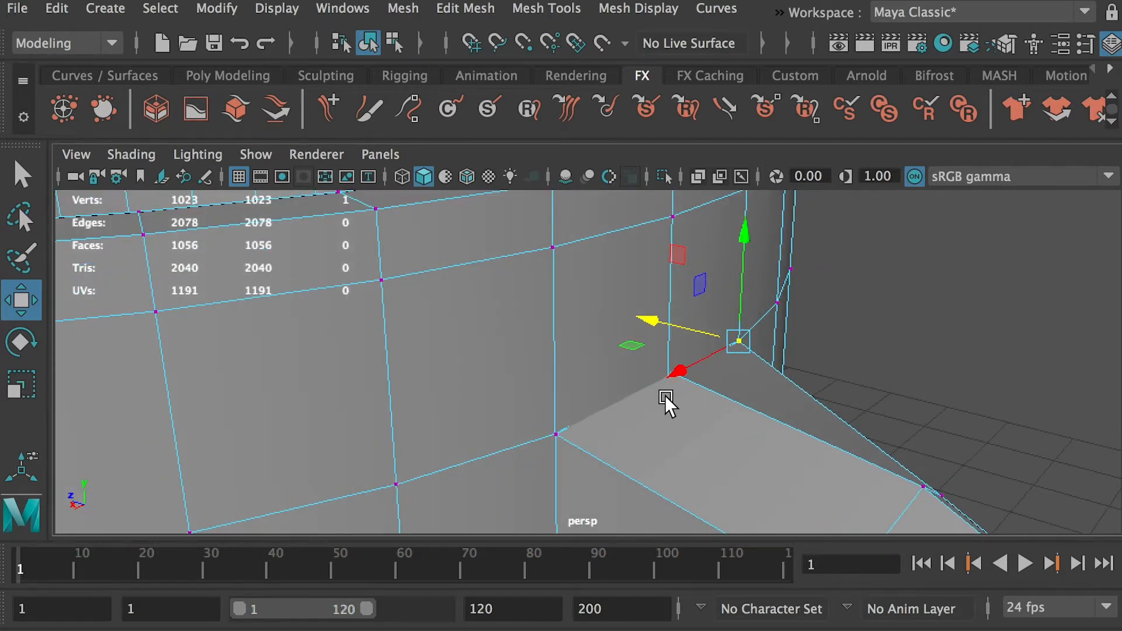
# Pick the vertex hidden at the handle's upper joint in wireframe display and snap it to the adjoining mug-wall vertex
pyautogui.press('4')
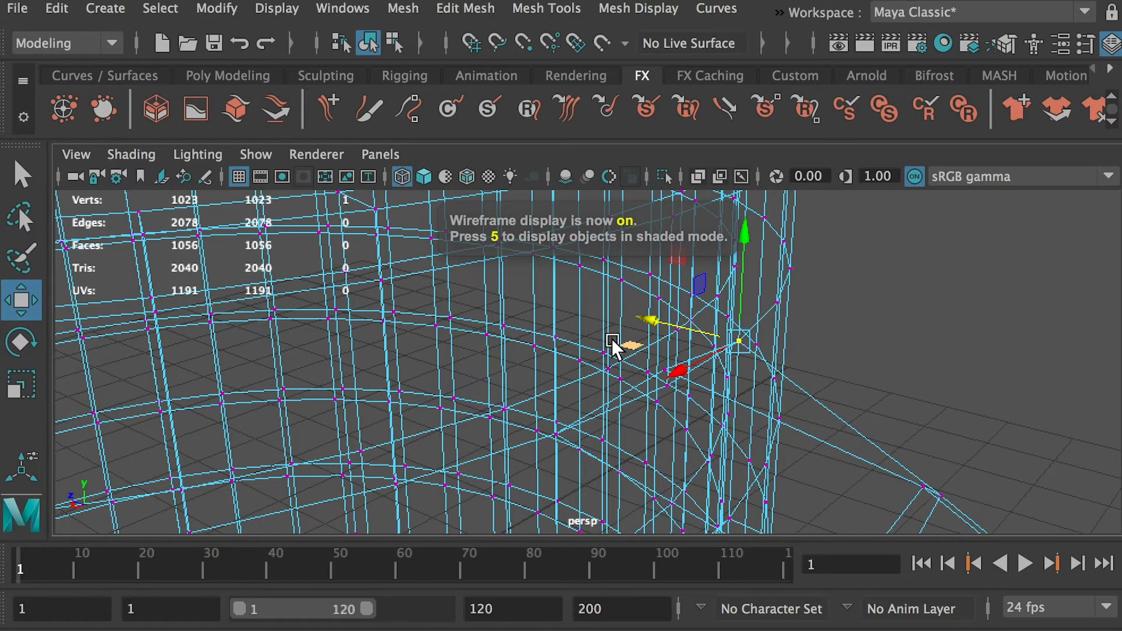
pyautogui.keyDown('alt'); pyautogui.moveTo(618, 344); pyautogui.dragTo(684, 403); pyautogui.keyUp('alt')
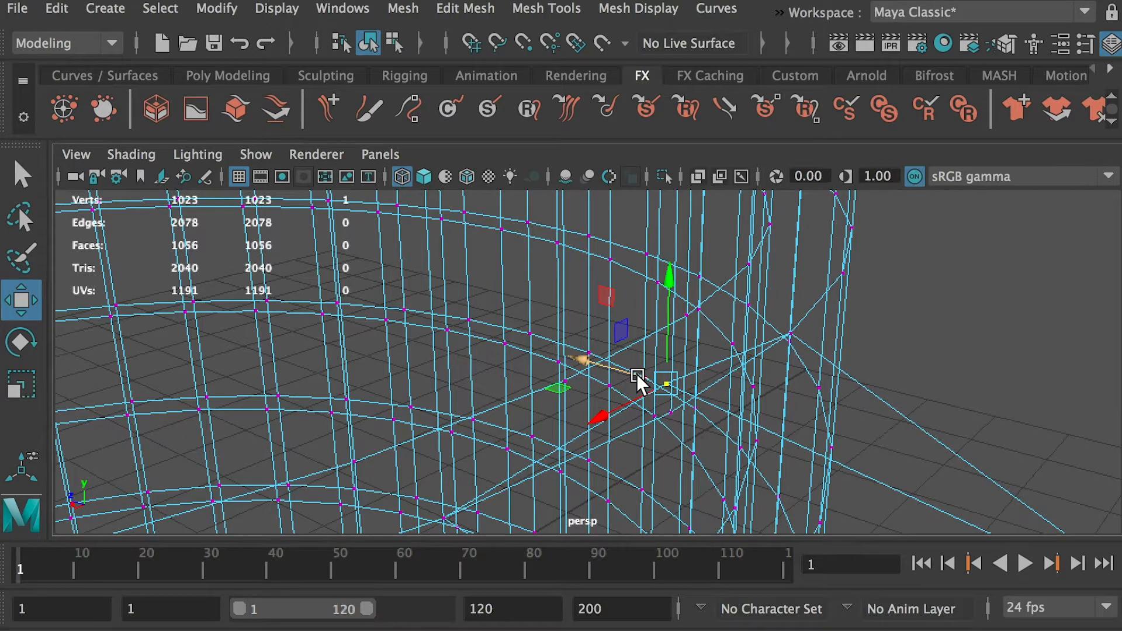
pyautogui.press('5')
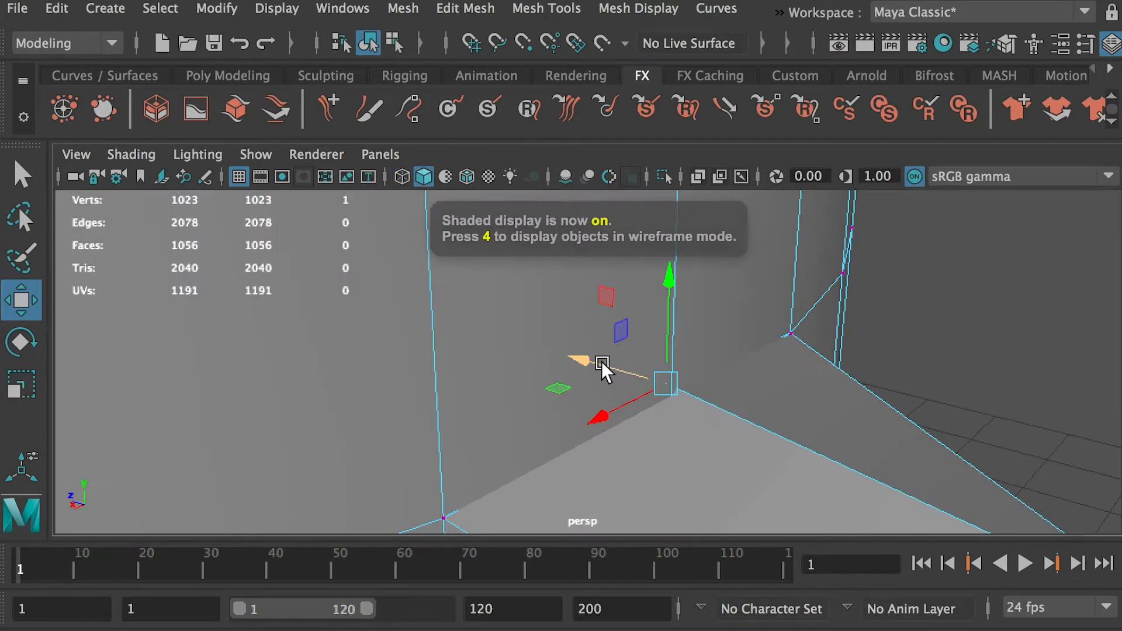
pyautogui.moveTo(601, 361); pyautogui.dragTo(656, 398)
pyautogui.press('v')
pyautogui.moveTo(737, 402)
pyautogui.mouseDown()
pyautogui.moveTo(668, 410)
pyautogui.moveTo(736, 401)
pyautogui.moveTo(681, 347)
pyautogui.moveTo(725, 404)
pyautogui.moveTo(644, 389)
pyautogui.moveTo(761, 441)
pyautogui.mouseUp()
# Snap the loose vertex on the underside of the handle's upper joint onto the neighbouring mug-wall vertex to close the gap
pyautogui.press('5')
pyautogui.press('4')
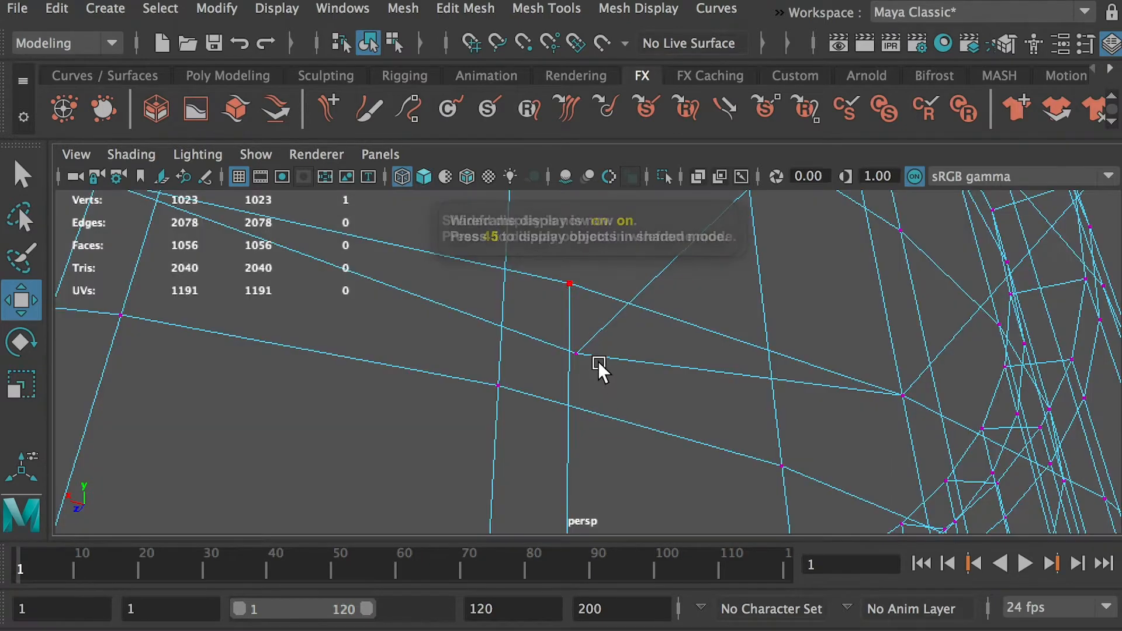
pyautogui.click(579, 354)
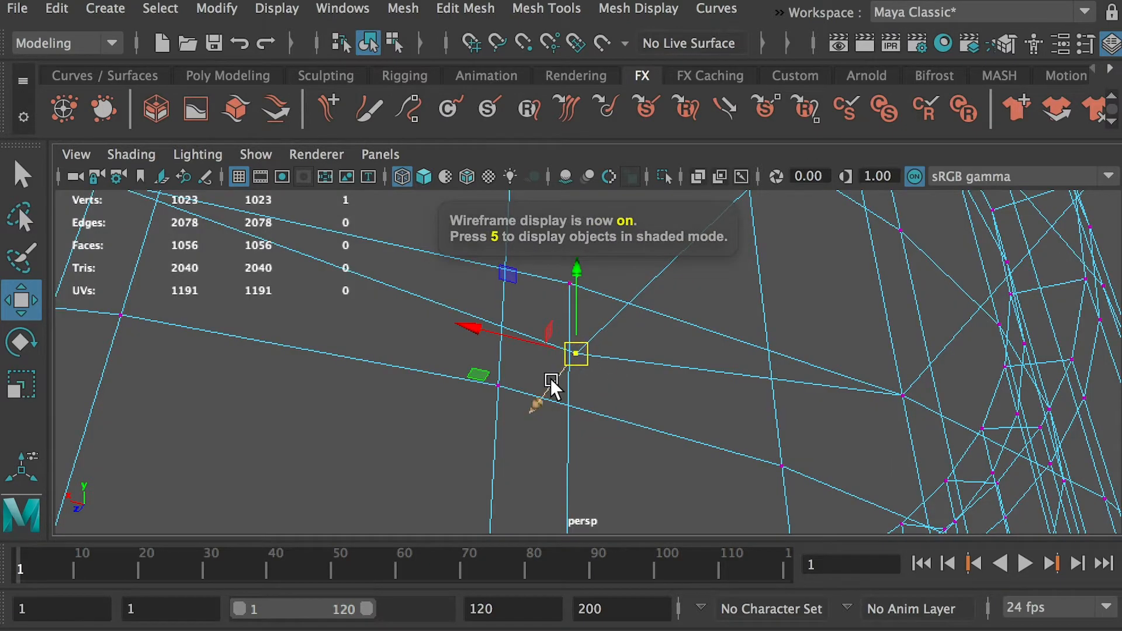
pyautogui.press('5')
pyautogui.moveTo(545, 391)
pyautogui.mouseDown(button='middle')
pyautogui.moveTo(596, 330)
pyautogui.moveTo(587, 324)
pyautogui.mouseUp(button='middle')
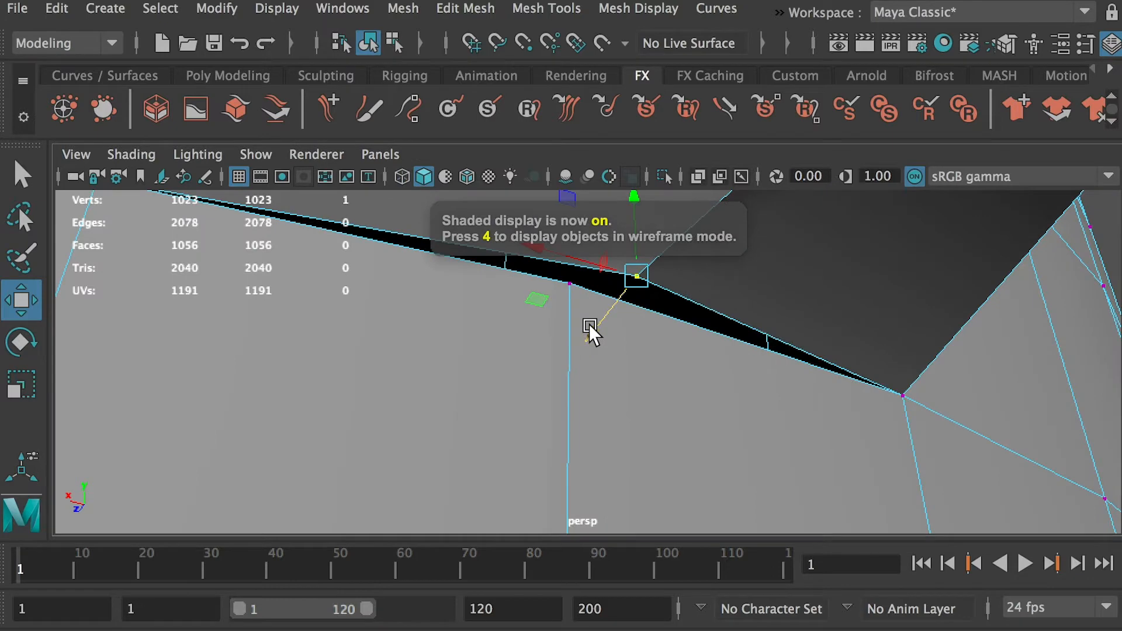
pyautogui.press('v')
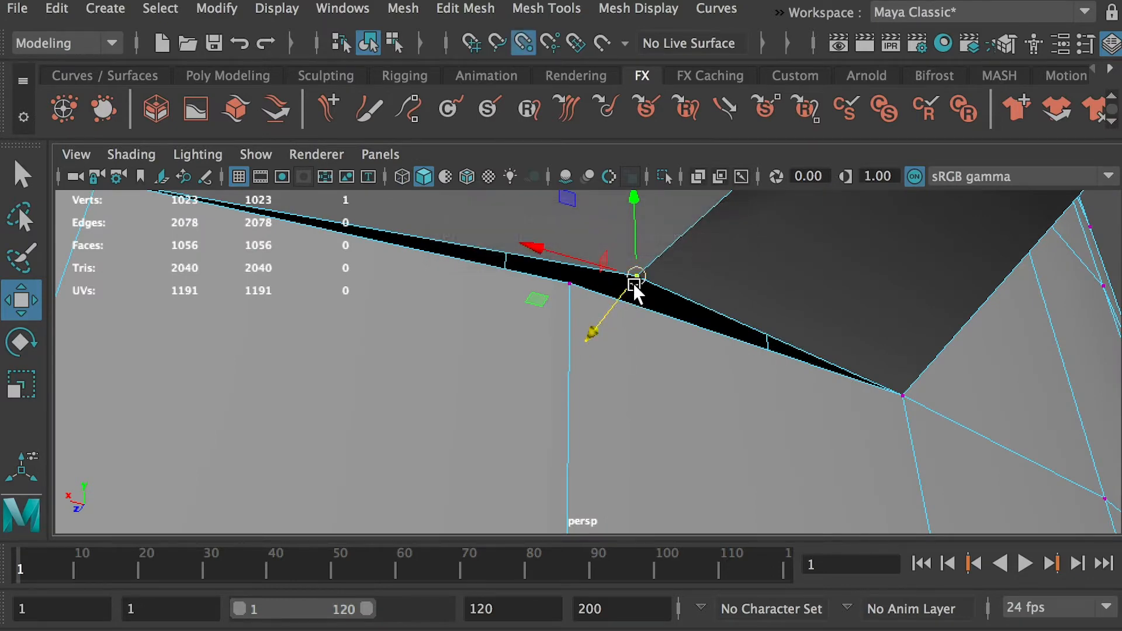
pyautogui.moveTo(637, 275); pyautogui.dragTo(567, 287)
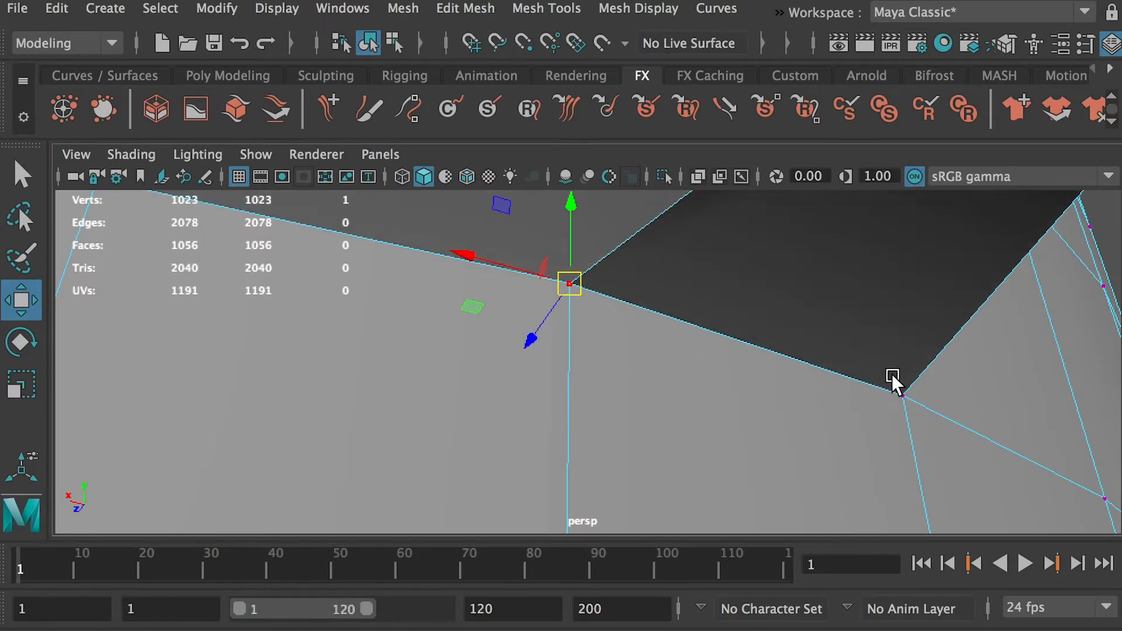
# Examine the gaps between the handle's lower end and the mug wall
pyautogui.keyDown('alt'); pyautogui.moveTo(891, 375); pyautogui.dragTo(679, 341, button='right'); pyautogui.keyUp('alt')
pyautogui.keyDown('alt'); pyautogui.moveTo(679, 341); pyautogui.dragTo(618, 257, button='middle'); pyautogui.keyUp('alt')
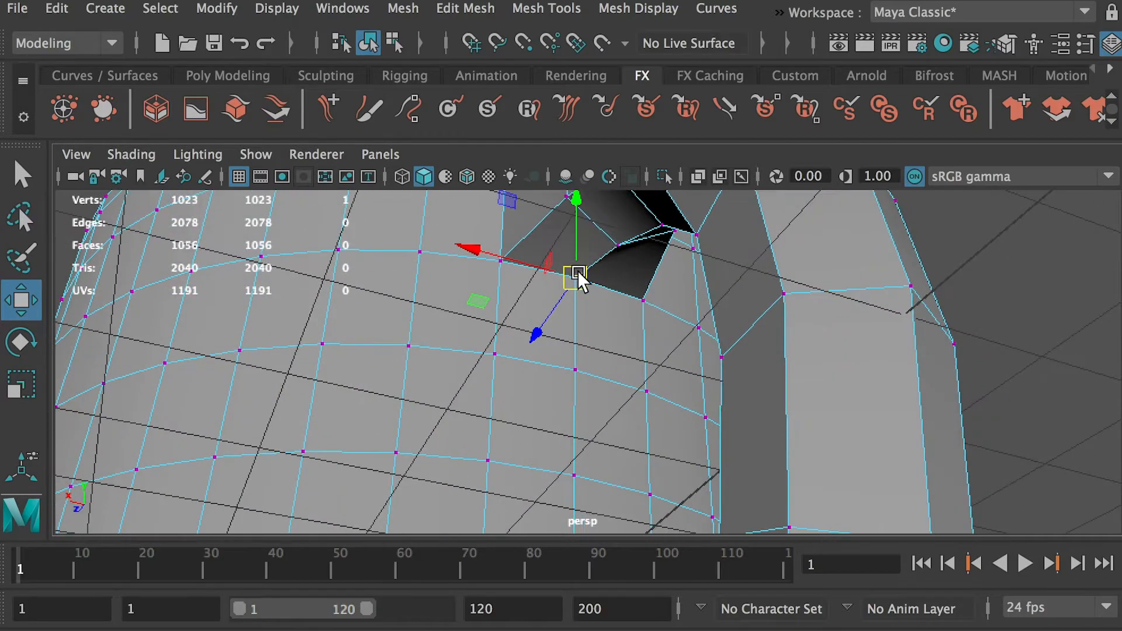
pyautogui.keyDown('alt'); pyautogui.moveTo(726, 373); pyautogui.dragTo(649, 374, button='right'); pyautogui.keyUp('alt')
pyautogui.keyDown('alt'); pyautogui.moveTo(649, 374); pyautogui.dragTo(601, 281, button='middle'); pyautogui.keyUp('alt')
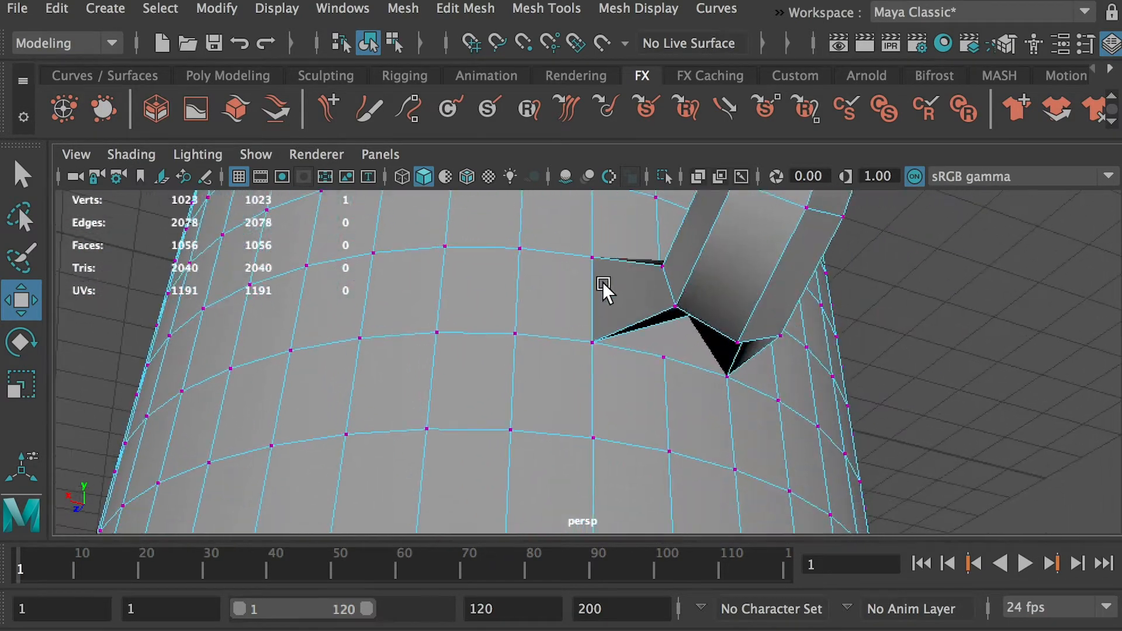
pyautogui.keyDown('alt'); pyautogui.moveTo(602, 281); pyautogui.dragTo(609, 250); pyautogui.keyUp('alt')
pyautogui.keyDown('alt'); pyautogui.moveTo(609, 250); pyautogui.dragTo(581, 397, button='middle'); pyautogui.keyUp('alt')
pyautogui.keyDown('alt'); pyautogui.moveTo(516, 298); pyautogui.dragTo(645, 366, button='right'); pyautogui.keyUp('alt')
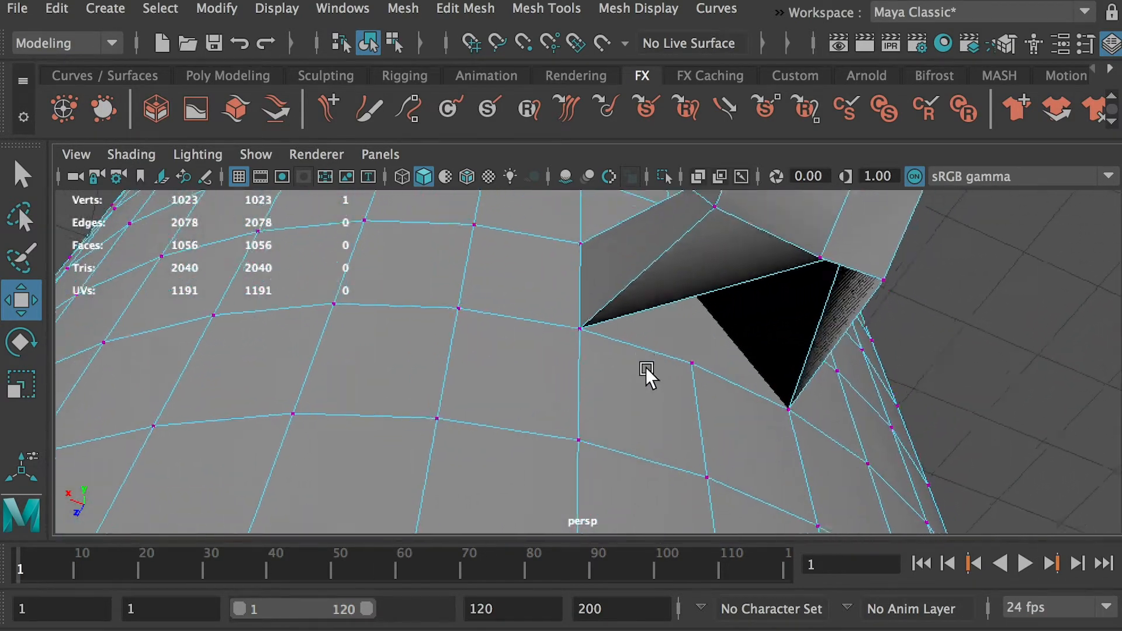
pyautogui.keyDown('alt'); pyautogui.moveTo(645, 367); pyautogui.dragTo(662, 348); pyautogui.keyUp('alt')
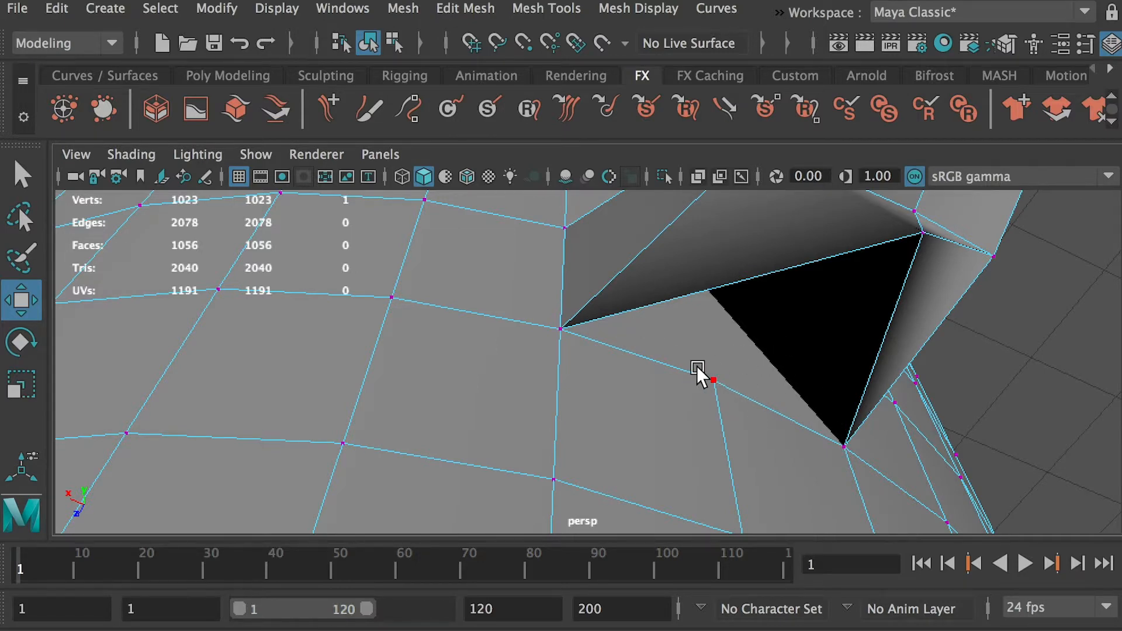
pyautogui.keyDown('alt'); pyautogui.moveTo(694, 365); pyautogui.dragTo(605, 268); pyautogui.keyUp('alt')
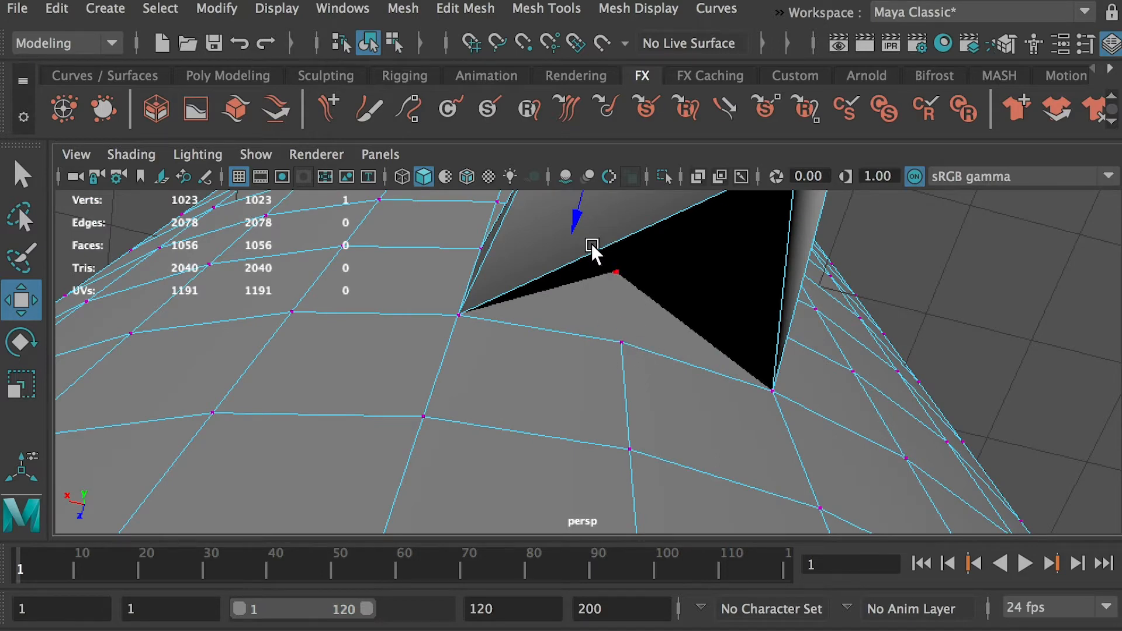
# Select the recessed vertex inside the gap at the handle's lower joint and frame it
pyautogui.click(617, 271)
pyautogui.keyDown('alt'); pyautogui.moveTo(623, 281); pyautogui.dragTo(558, 146); pyautogui.keyUp('alt')
pyautogui.press('f')
pyautogui.keyDown('alt'); pyautogui.moveTo(647, 317); pyautogui.dragTo(614, 242); pyautogui.keyUp('alt')
pyautogui.keyDown('alt'); pyautogui.moveTo(638, 356); pyautogui.dragTo(608, 320); pyautogui.keyUp('alt')
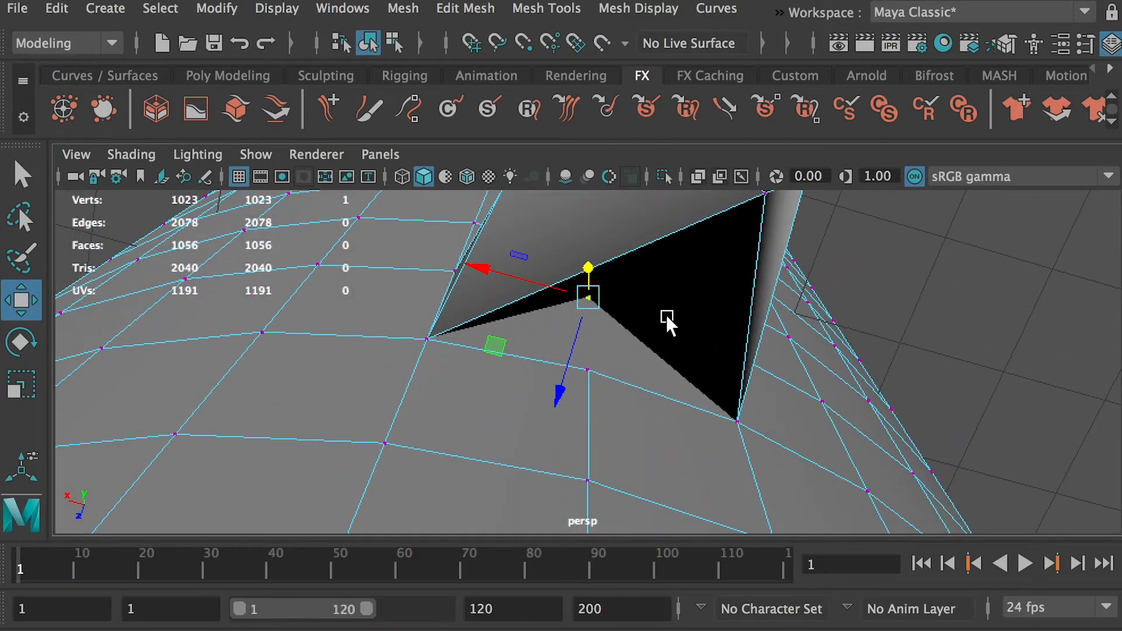
pyautogui.moveTo(676, 316)
pyautogui.keyDown('alt'); pyautogui.mouseDown()
pyautogui.moveTo(639, 368)
pyautogui.moveTo(641, 288)
pyautogui.moveTo(668, 269)
pyautogui.moveTo(666, 257)
pyautogui.moveTo(659, 304)
pyautogui.mouseUp(); pyautogui.keyUp('alt')
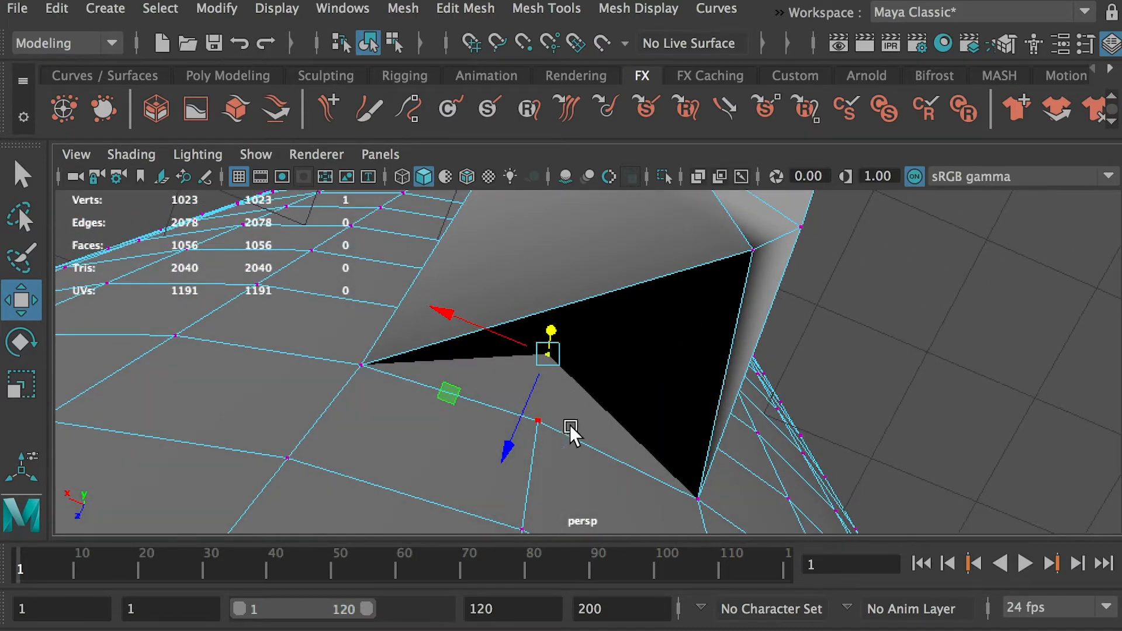
pyautogui.keyDown('alt'); pyautogui.moveTo(691, 291); pyautogui.dragTo(639, 296); pyautogui.keyUp('alt')
pyautogui.keyDown('alt'); pyautogui.moveTo(642, 301); pyautogui.dragTo(623, 375, button='middle'); pyautogui.keyUp('alt')
# Try to reposition the corner vertex at the handle's lower joint, undoing each move
pyautogui.moveTo(623, 202); pyautogui.dragTo(540, 381)
pyautogui.hotkey('ctrl', 'z')
pyautogui.moveTo(540, 299); pyautogui.dragTo(524, 375)
pyautogui.hotkey('ctrl', 'z')
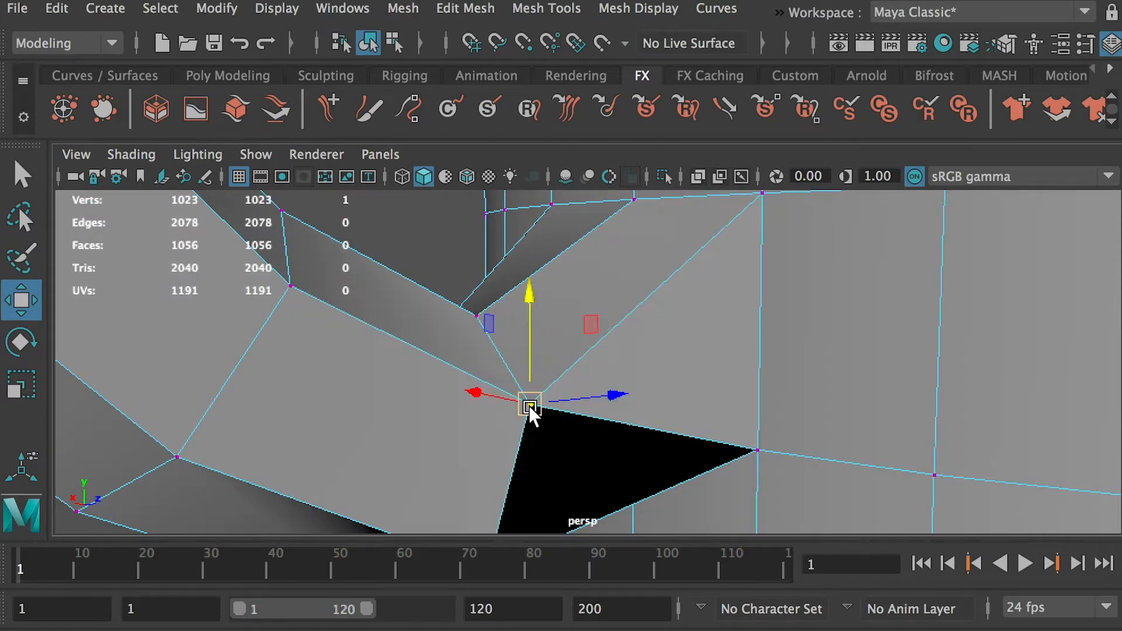
pyautogui.moveTo(535, 297); pyautogui.dragTo(532, 253)
pyautogui.hotkey('ctrl', 'z')
# Add a second corner vertex at the handle's lower joint to the selection and raise both slightly
pyautogui.keyDown('alt'); pyautogui.moveTo(533, 395); pyautogui.dragTo(617, 443); pyautogui.keyUp('alt')
pyautogui.keyDown('shift'); pyautogui.click(553, 450); pyautogui.keyUp('shift')
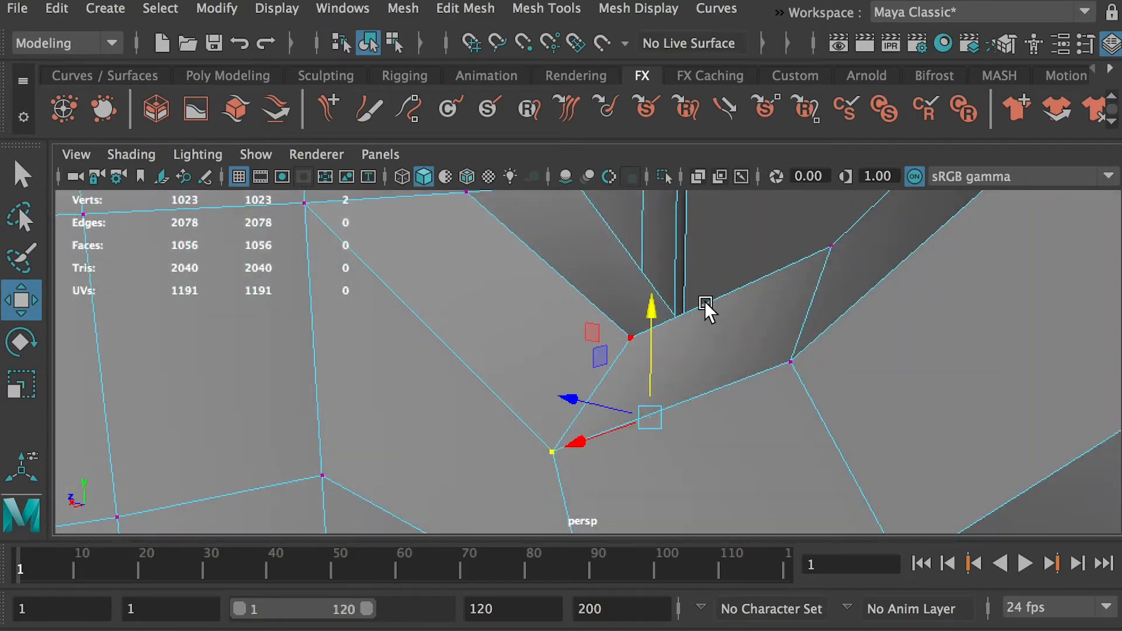
pyautogui.moveTo(640, 308); pyautogui.dragTo(644, 281)
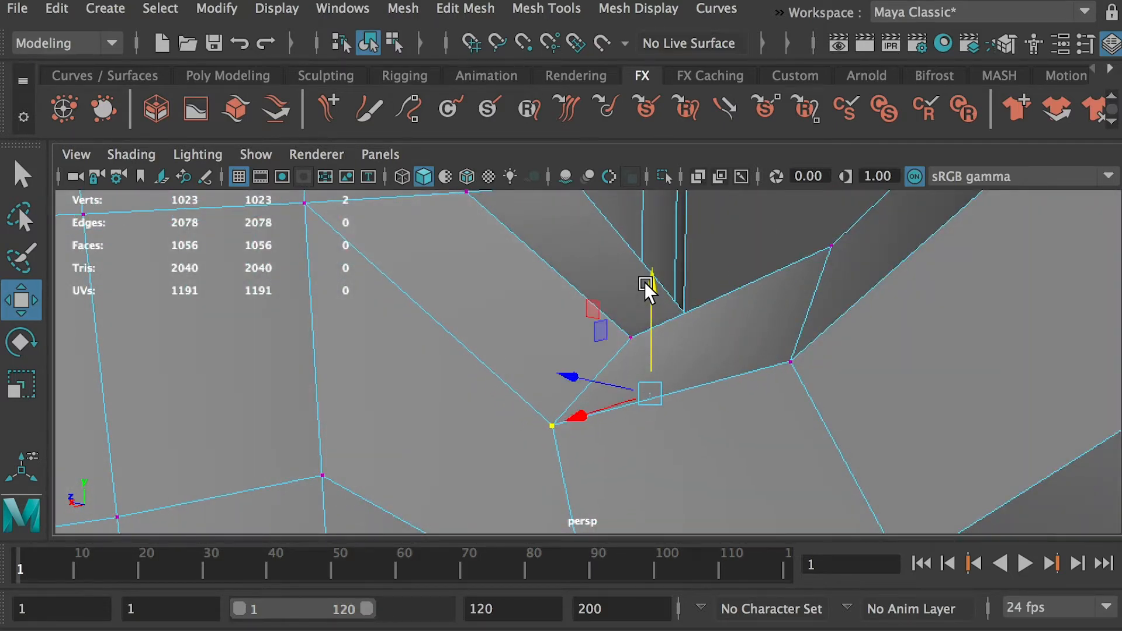
# Select the single open corner vertex at the handle's lower joint and move it along Z toward the mug wall
pyautogui.keyDown('alt'); pyautogui.moveTo(738, 317); pyautogui.dragTo(565, 386); pyautogui.keyUp('alt')
pyautogui.click(538, 357)
pyautogui.click(521, 387)
pyautogui.keyDown('alt'); pyautogui.moveTo(510, 419); pyautogui.dragTo(533, 335); pyautogui.keyUp('alt')
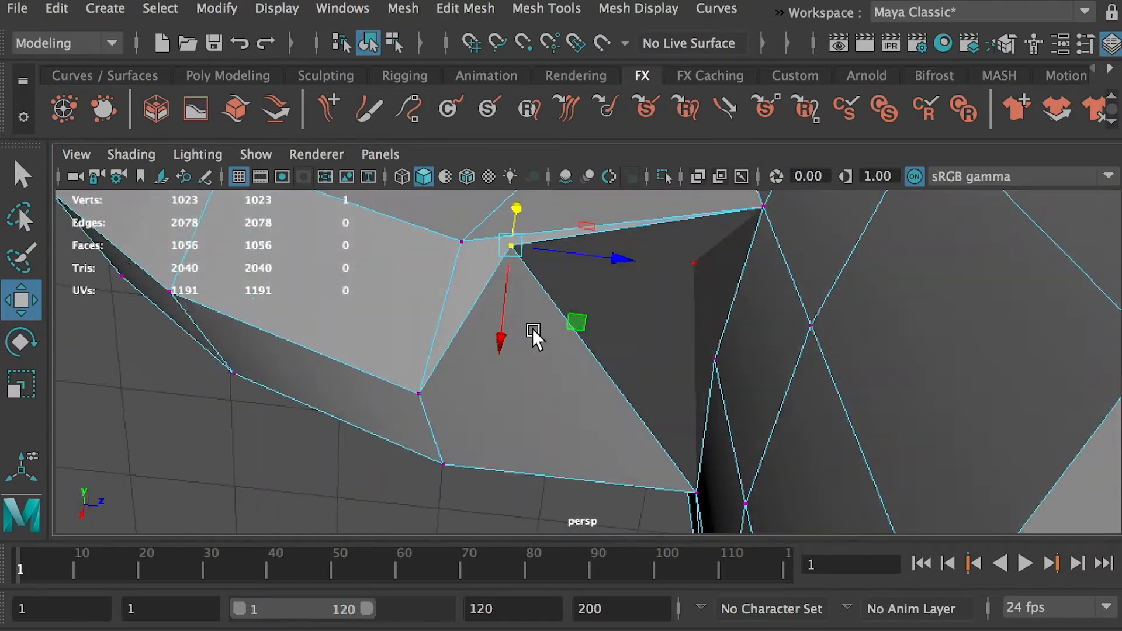
pyautogui.moveTo(604, 265); pyautogui.dragTo(671, 295)
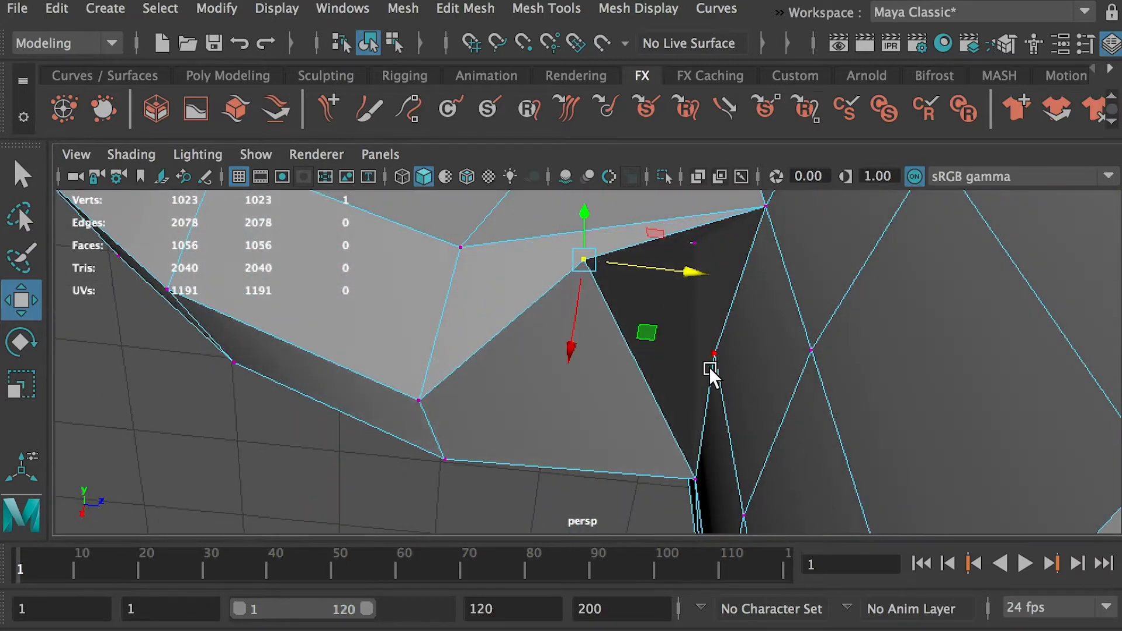
# Delete the two stray faces inside the gap at the handle's lower joint
pyautogui.keyDown('alt'); pyautogui.moveTo(708, 371); pyautogui.dragTo(685, 315); pyautogui.keyUp('alt')
pyautogui.moveTo(688, 312); pyautogui.dragTo(703, 380, button='right')
pyautogui.keyDown('alt'); pyautogui.moveTo(687, 324); pyautogui.dragTo(758, 356); pyautogui.keyUp('alt')
pyautogui.click(651, 356)
pyautogui.press('Delete')
pyautogui.click(683, 381)
pyautogui.press('Delete')
# Return to vertex selection and place the handle's open lower corner vertex onto the adjacent mug-wall vertex
pyautogui.keyDown('alt'); pyautogui.moveTo(656, 323); pyautogui.dragTo(618, 338); pyautogui.keyUp('alt')
pyautogui.moveTo(530, 299); pyautogui.dragTo(419, 292, button='right')
pyautogui.click(502, 305)
pyautogui.keyDown('alt'); pyautogui.moveTo(502, 305); pyautogui.dragTo(635, 374); pyautogui.keyUp('alt')
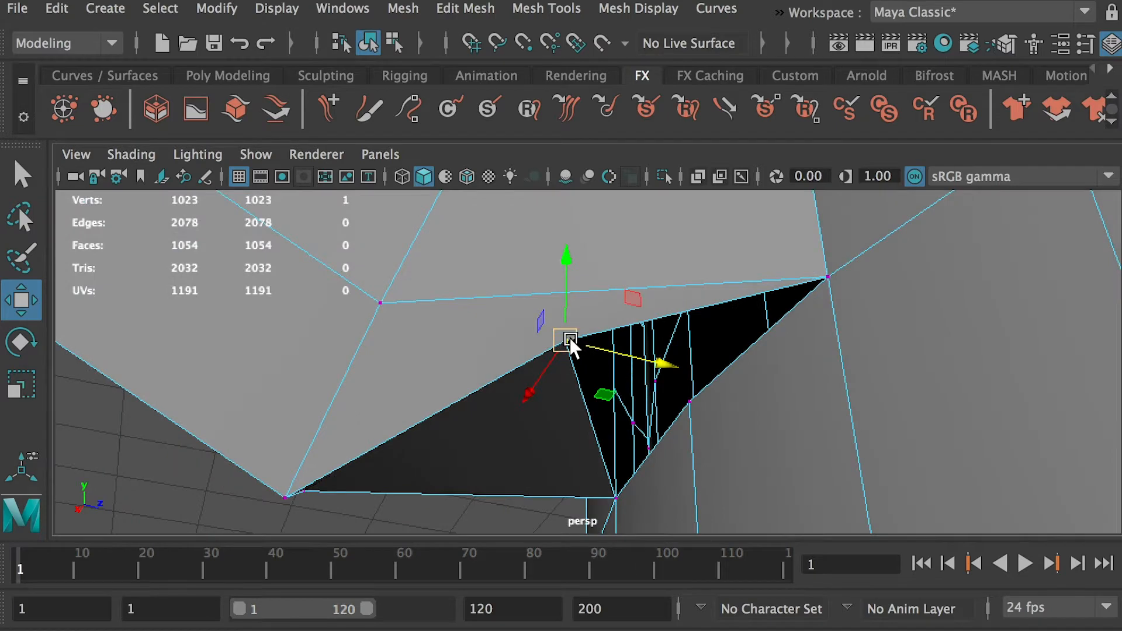
pyautogui.moveTo(559, 338); pyautogui.dragTo(685, 402)
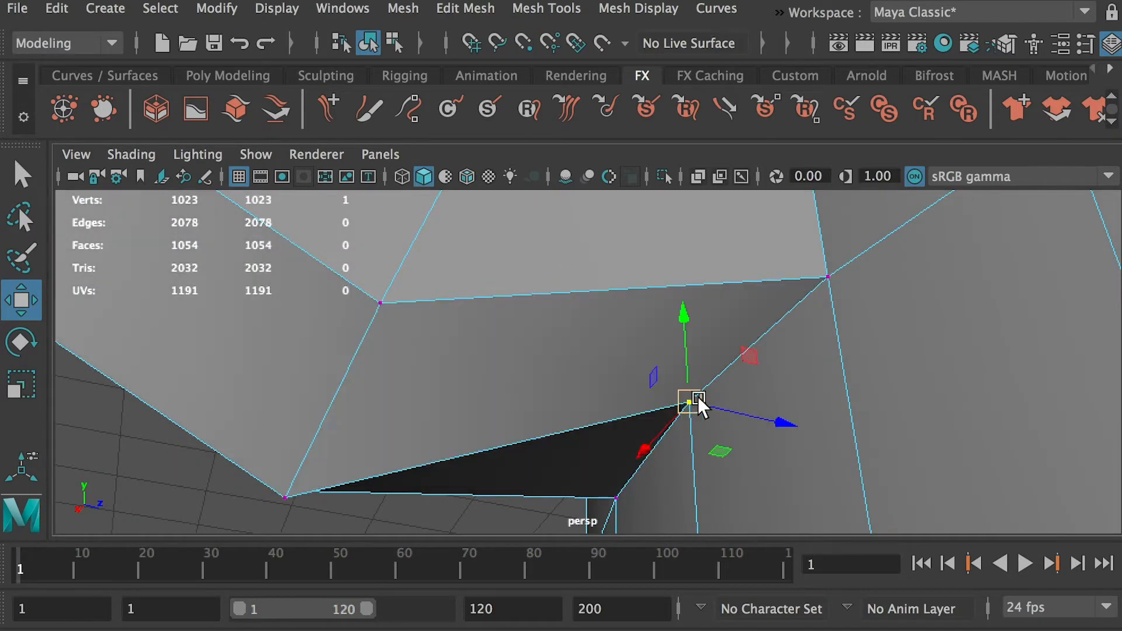
# Inspect the handle's lower joint from several sides and bring the whole handle side of the mug into view
pyautogui.keyDown('alt'); pyautogui.moveTo(729, 243); pyautogui.dragTo(628, 310); pyautogui.keyUp('alt')
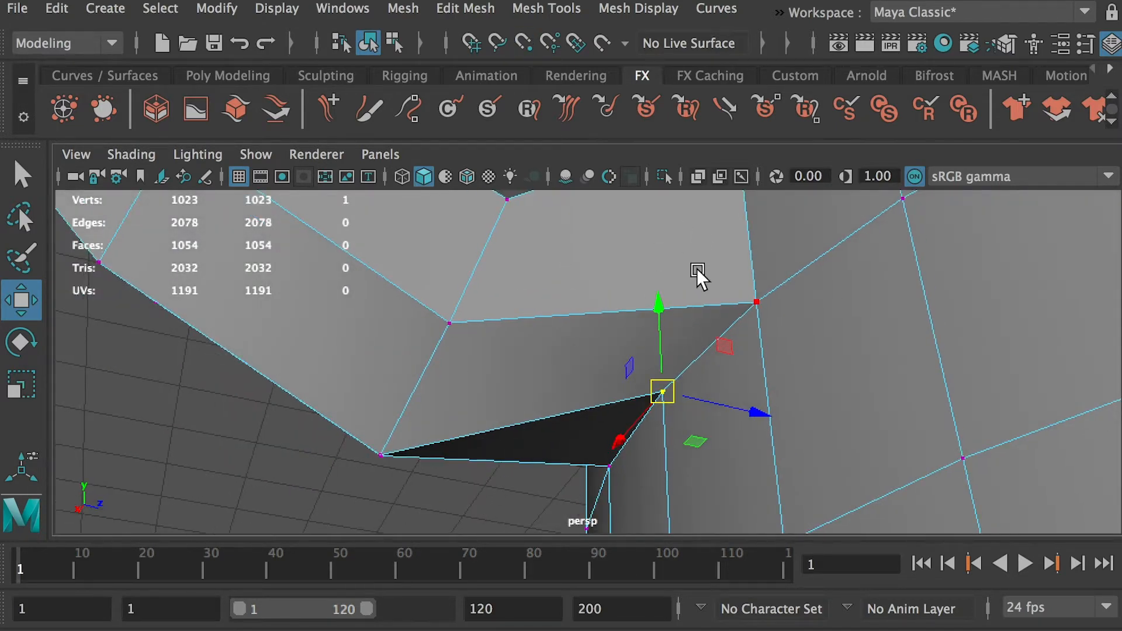
pyautogui.keyDown('alt'); pyautogui.moveTo(696, 268); pyautogui.dragTo(689, 338); pyautogui.keyUp('alt')
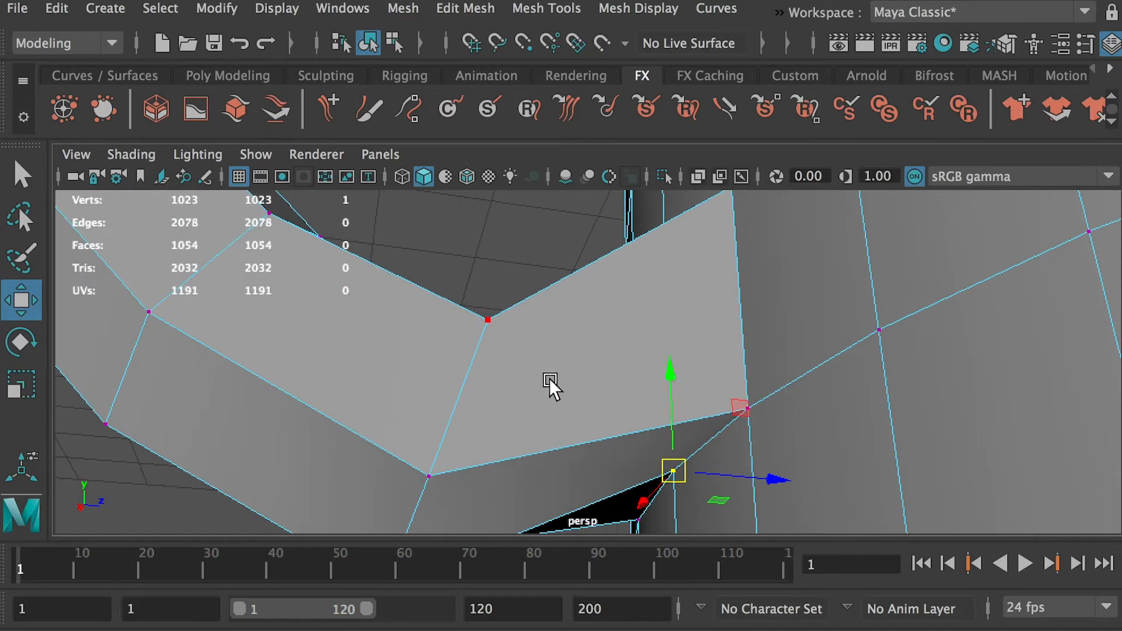
pyautogui.keyDown('alt'); pyautogui.moveTo(604, 234); pyautogui.dragTo(826, 240); pyautogui.keyUp('alt')
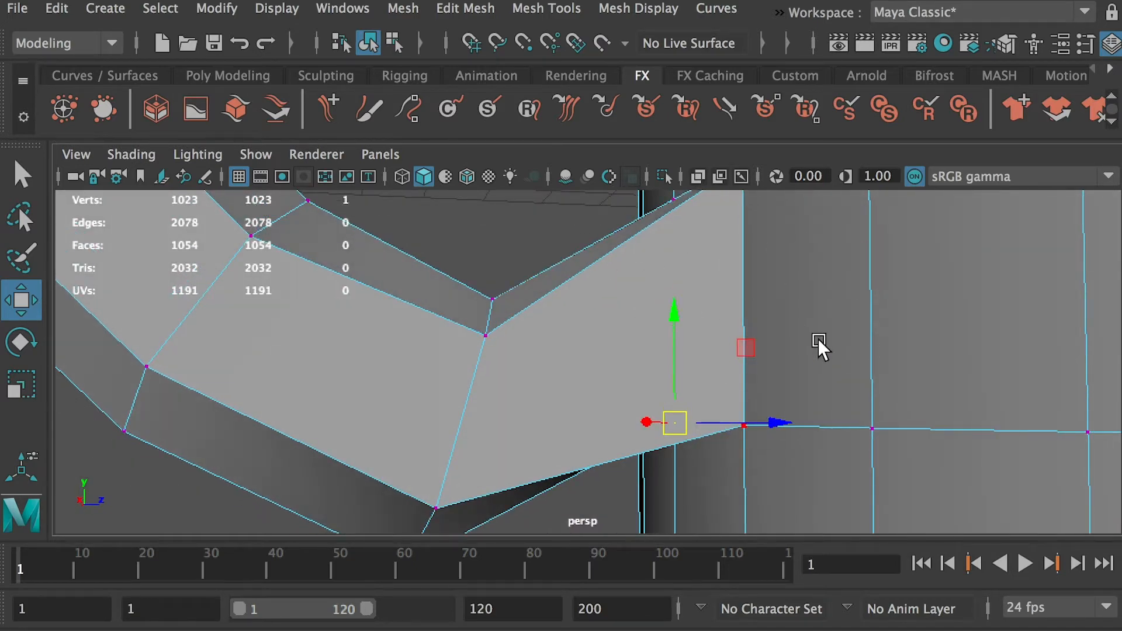
pyautogui.keyDown('alt'); pyautogui.moveTo(816, 343); pyautogui.dragTo(922, 281); pyautogui.keyUp('alt')
pyautogui.keyDown('alt'); pyautogui.moveTo(922, 282); pyautogui.dragTo(590, 315, button='right'); pyautogui.keyUp('alt')
pyautogui.keyDown('alt'); pyautogui.moveTo(590, 316); pyautogui.dragTo(661, 353); pyautogui.keyUp('alt')
pyautogui.keyDown('alt'); pyautogui.moveTo(662, 353); pyautogui.dragTo(520, 257, button='right'); pyautogui.keyUp('alt')
pyautogui.keyDown('alt'); pyautogui.moveTo(576, 222); pyautogui.dragTo(552, 348, button='middle'); pyautogui.keyUp('alt')
pyautogui.keyDown('alt'); pyautogui.moveTo(552, 349); pyautogui.dragTo(570, 349); pyautogui.keyUp('alt')
pyautogui.keyDown('alt'); pyautogui.moveTo(538, 228); pyautogui.dragTo(541, 226); pyautogui.keyUp('alt')
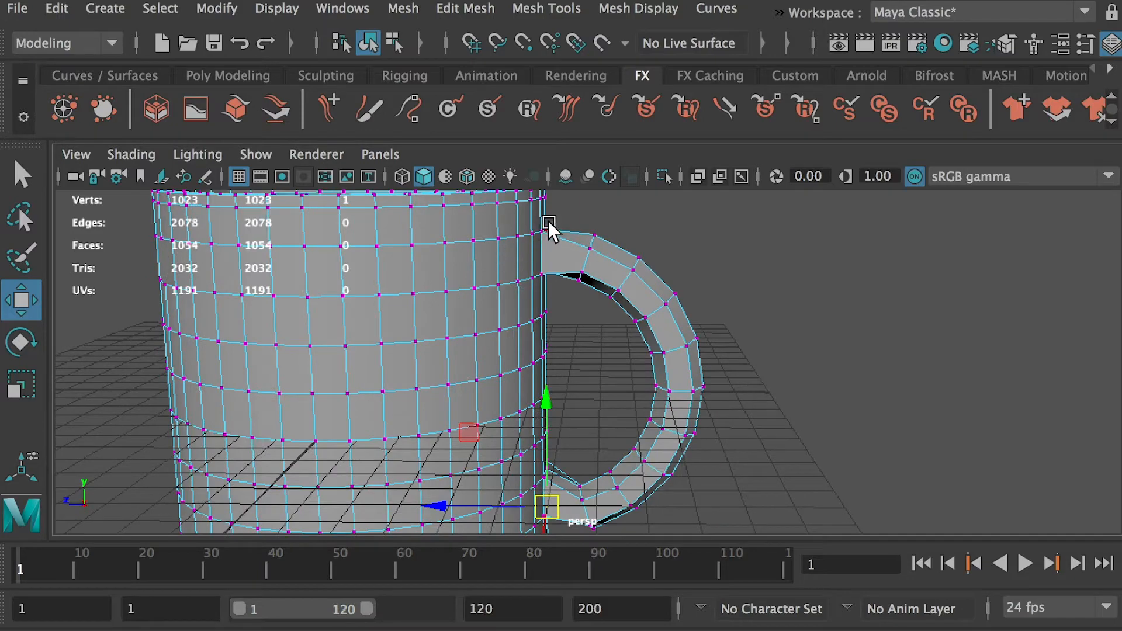
# Select the vertices around both handle joints, merge them with a 0.01 distance threshold, and clear the selection
pyautogui.moveTo(563, 288); pyautogui.dragTo(559, 431)
pyautogui.keyDown('alt'); pyautogui.moveTo(586, 358); pyautogui.dragTo(309, 391); pyautogui.keyUp('alt')
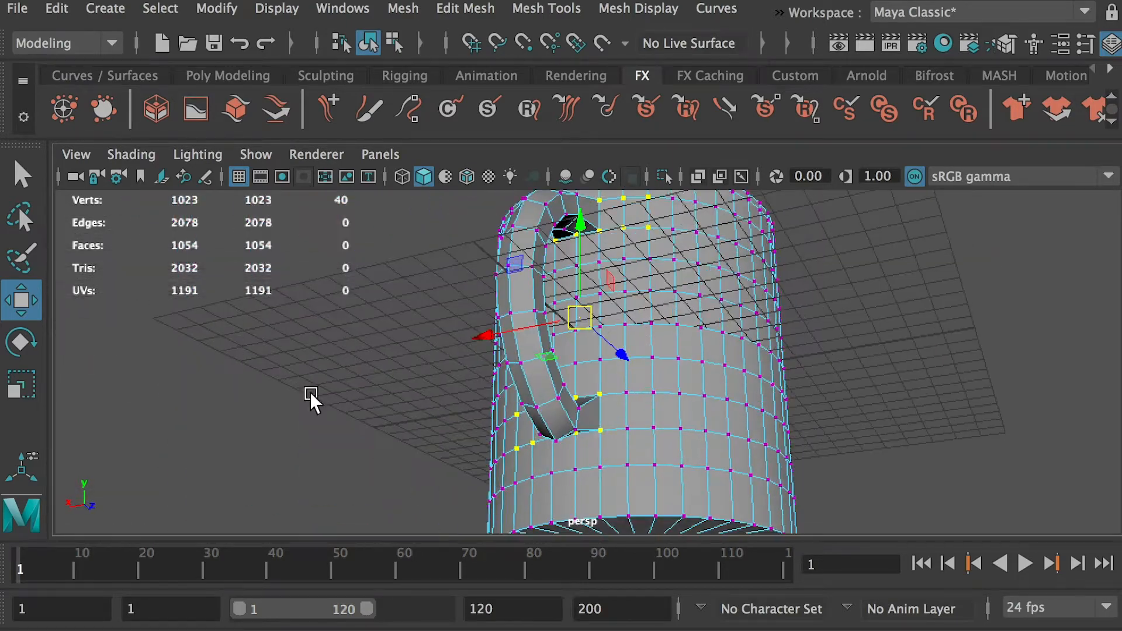
pyautogui.keyDown('alt'); pyautogui.moveTo(579, 422); pyautogui.dragTo(588, 407); pyautogui.keyUp('alt')
pyautogui.keyDown('alt'); pyautogui.moveTo(602, 450); pyautogui.dragTo(693, 513); pyautogui.keyUp('alt')
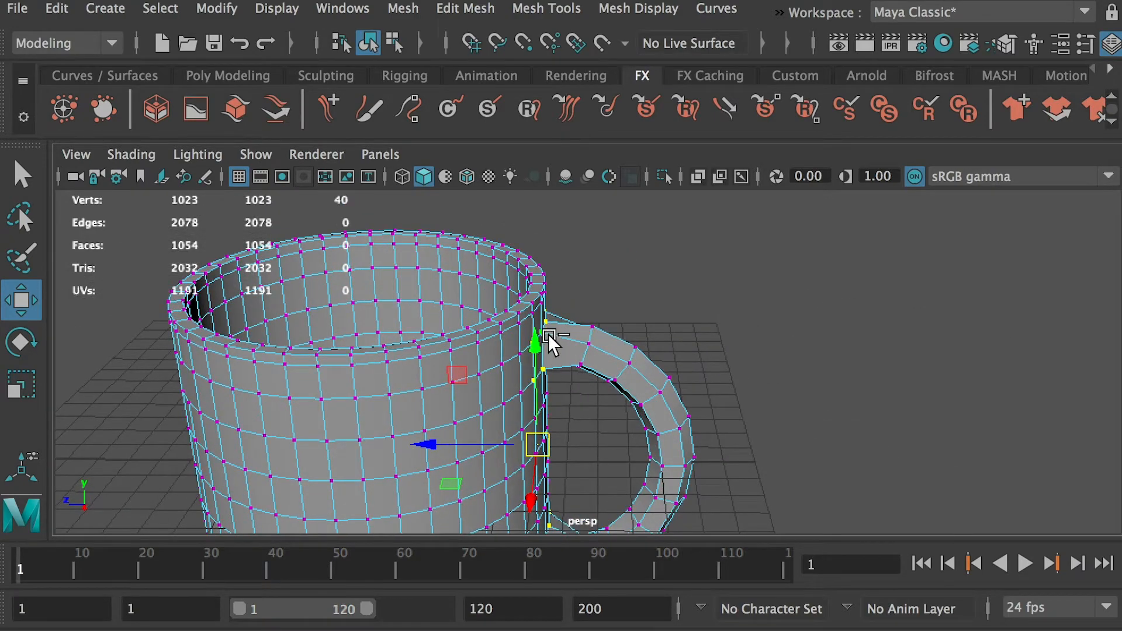
pyautogui.keyDown('shift'); pyautogui.moveTo(548, 328); pyautogui.dragTo(654, 225, button='right'); pyautogui.keyUp('shift')
pyautogui.keyDown('alt'); pyautogui.moveTo(582, 317); pyautogui.dragTo(572, 319); pyautogui.keyUp('alt')
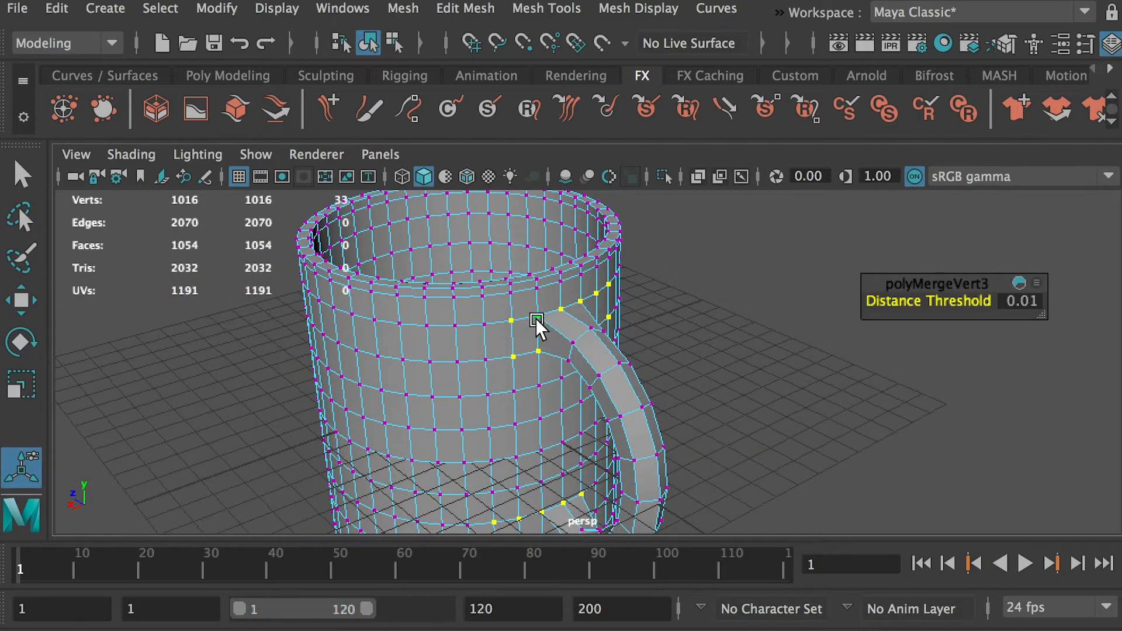
pyautogui.keyDown('alt'); pyautogui.moveTo(500, 371); pyautogui.dragTo(520, 350); pyautogui.keyUp('alt')
pyautogui.click(521, 348)
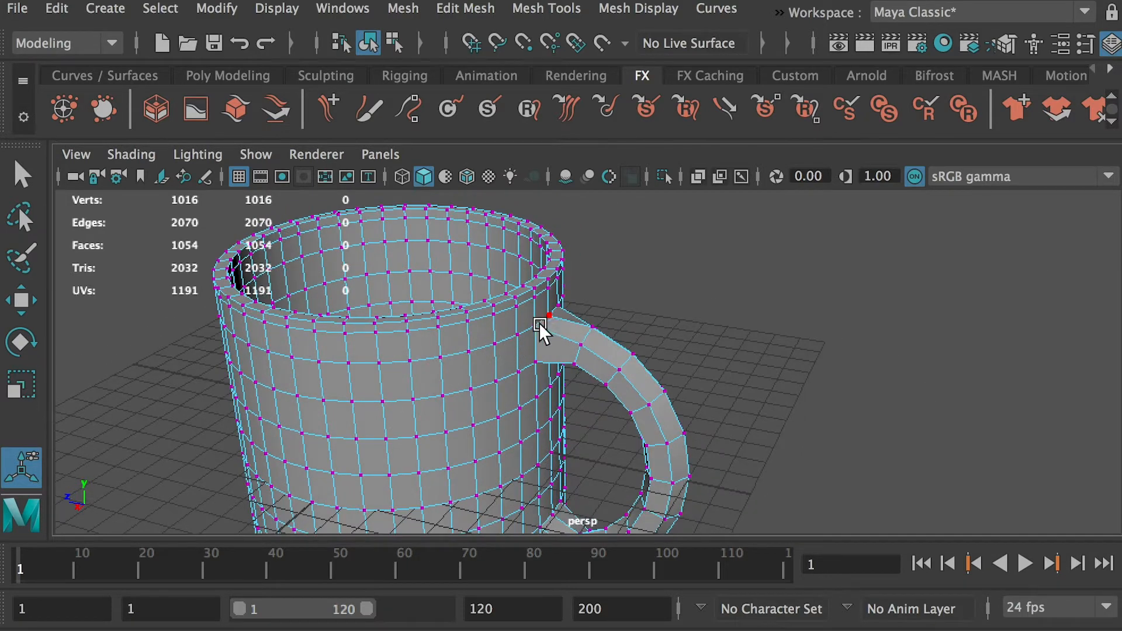
# Test the merged corner vertex at the handle's upper joint by moving it along Z, undoing each move
pyautogui.click(532, 321)
pyautogui.keyDown('alt'); pyautogui.moveTo(475, 320); pyautogui.dragTo(575, 402, button='right'); pyautogui.keyUp('alt')
pyautogui.press('w')
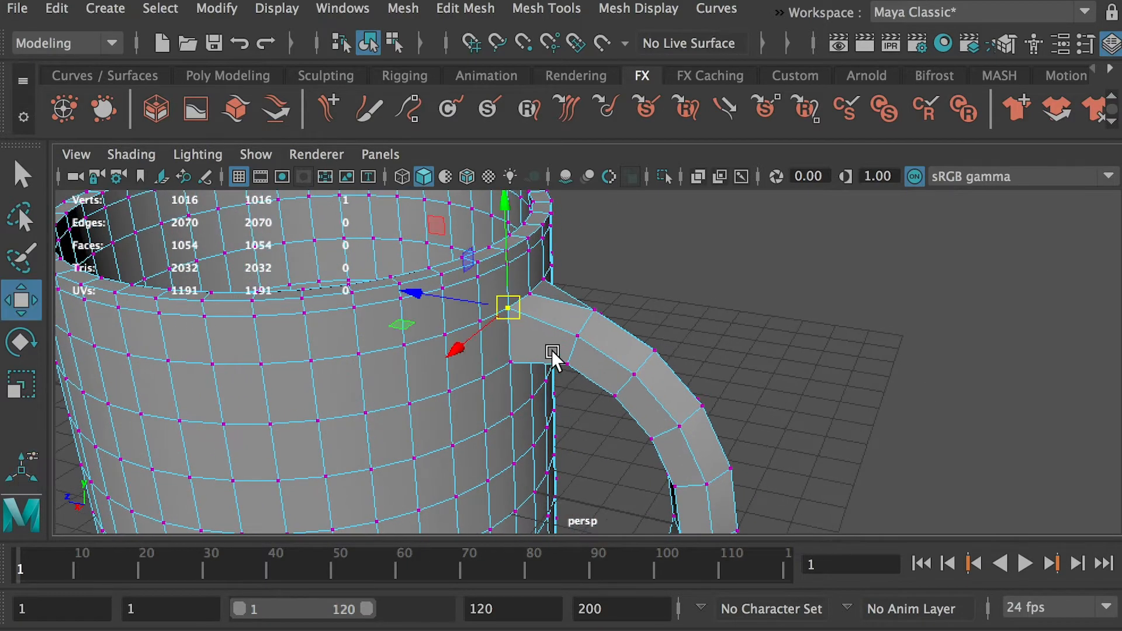
pyautogui.moveTo(448, 295); pyautogui.dragTo(408, 302)
pyautogui.keyDown('alt'); pyautogui.moveTo(407, 302); pyautogui.dragTo(608, 455, button='right'); pyautogui.keyUp('alt')
pyautogui.hotkey('ctrl', 'z')
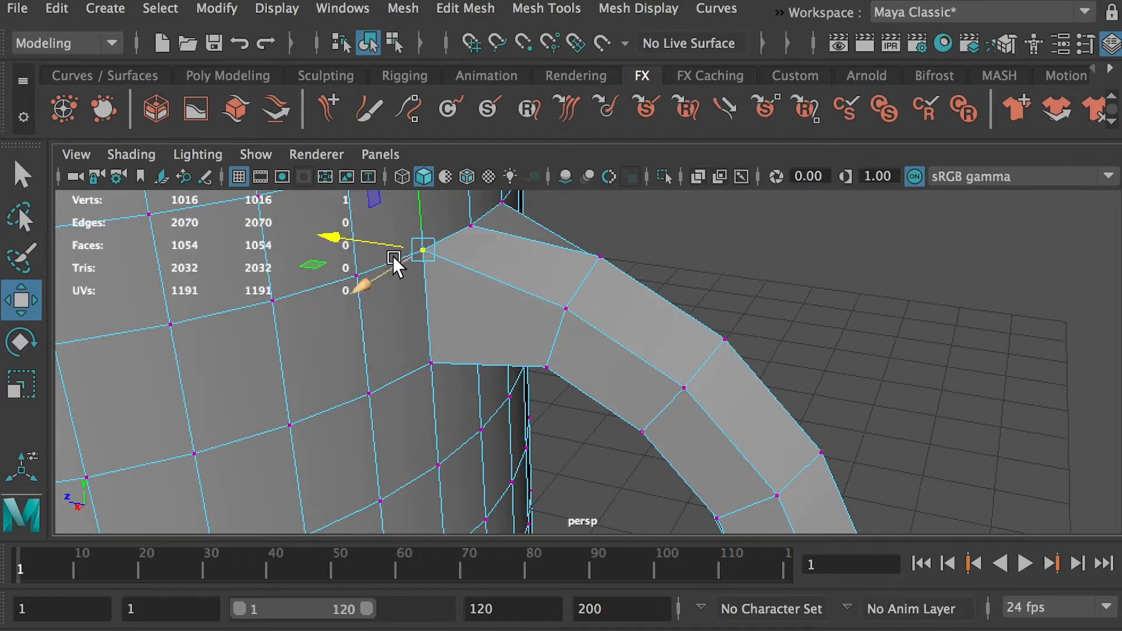
pyautogui.moveTo(383, 248); pyautogui.dragTo(429, 262)
pyautogui.hotkey('ctrl', 'z')
pyautogui.scroll(-1, 552, 295)
pyautogui.keyDown('alt'); pyautogui.moveTo(553, 295); pyautogui.dragTo(366, 262, button='right'); pyautogui.keyUp('alt')
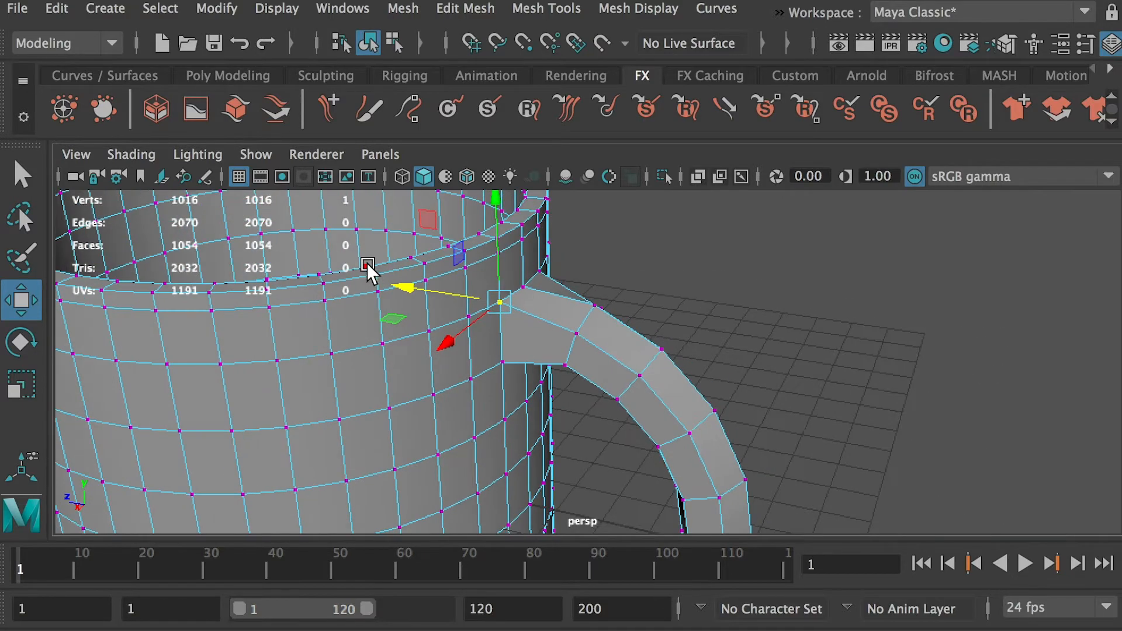
# Preview the mug with smoothing, return to the unsmoothed mesh, and examine the handle joints and the surrounding wall
pyautogui.press('3')
pyautogui.click(574, 299)
pyautogui.keyDown('alt'); pyautogui.moveTo(593, 293); pyautogui.dragTo(530, 279, button='right'); pyautogui.keyUp('alt')
pyautogui.keyDown('alt'); pyautogui.moveTo(530, 279); pyautogui.dragTo(527, 453); pyautogui.keyUp('alt')
pyautogui.keyDown('alt'); pyautogui.moveTo(660, 433); pyautogui.dragTo(506, 383, button='right'); pyautogui.keyUp('alt')
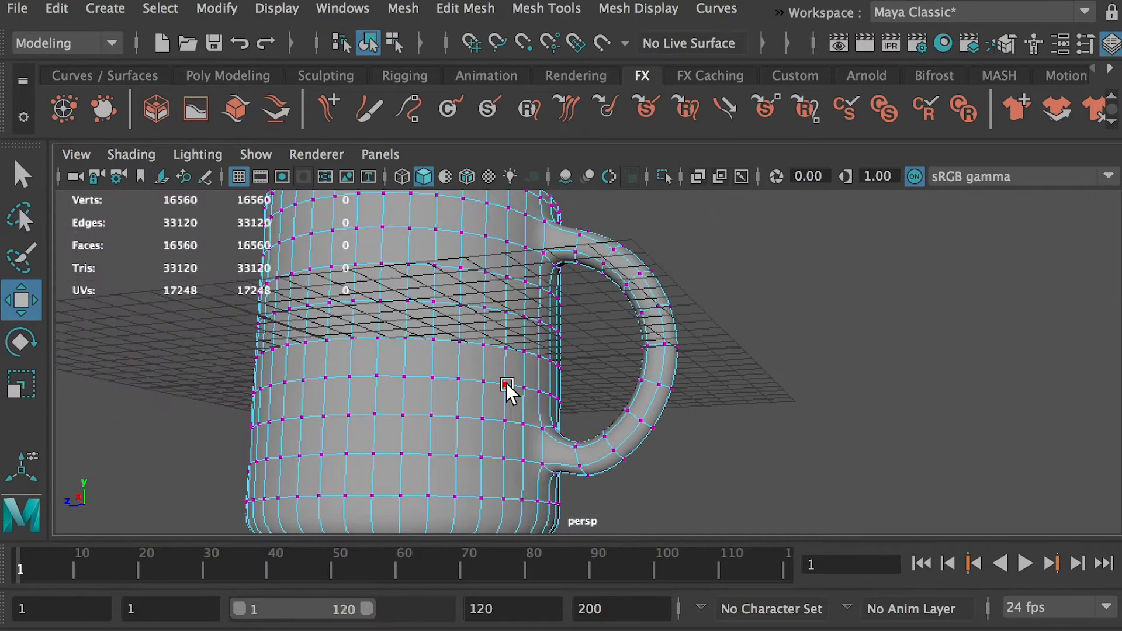
pyautogui.press('1')
pyautogui.keyDown('alt'); pyautogui.moveTo(505, 369); pyautogui.dragTo(447, 402); pyautogui.keyUp('alt')
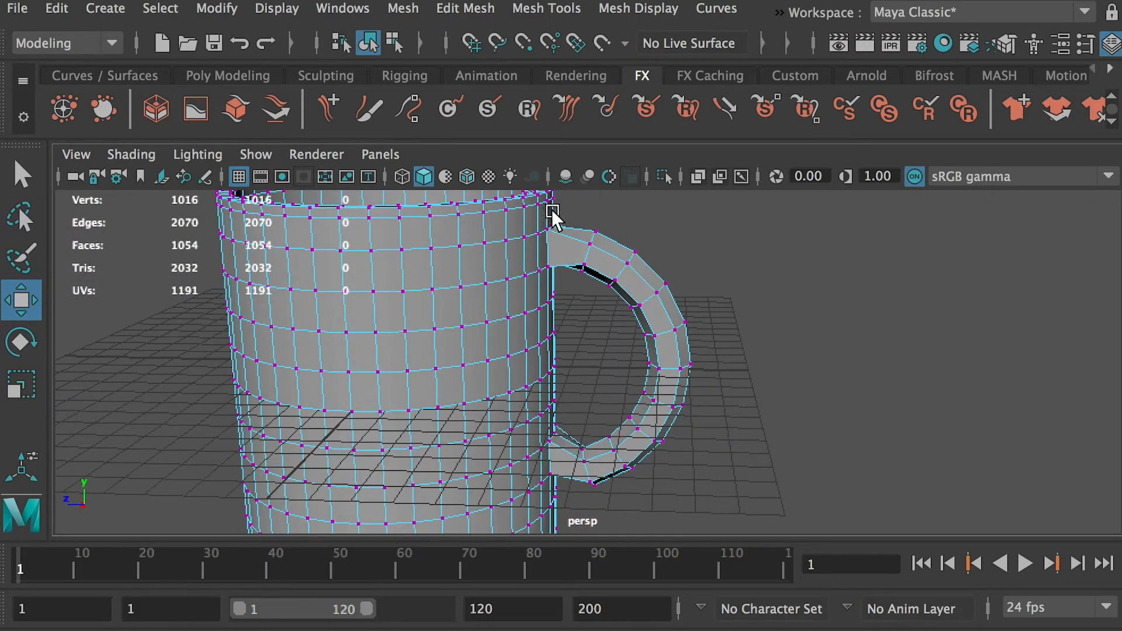
pyautogui.keyDown('alt'); pyautogui.moveTo(327, 333); pyautogui.dragTo(622, 333); pyautogui.keyUp('alt')
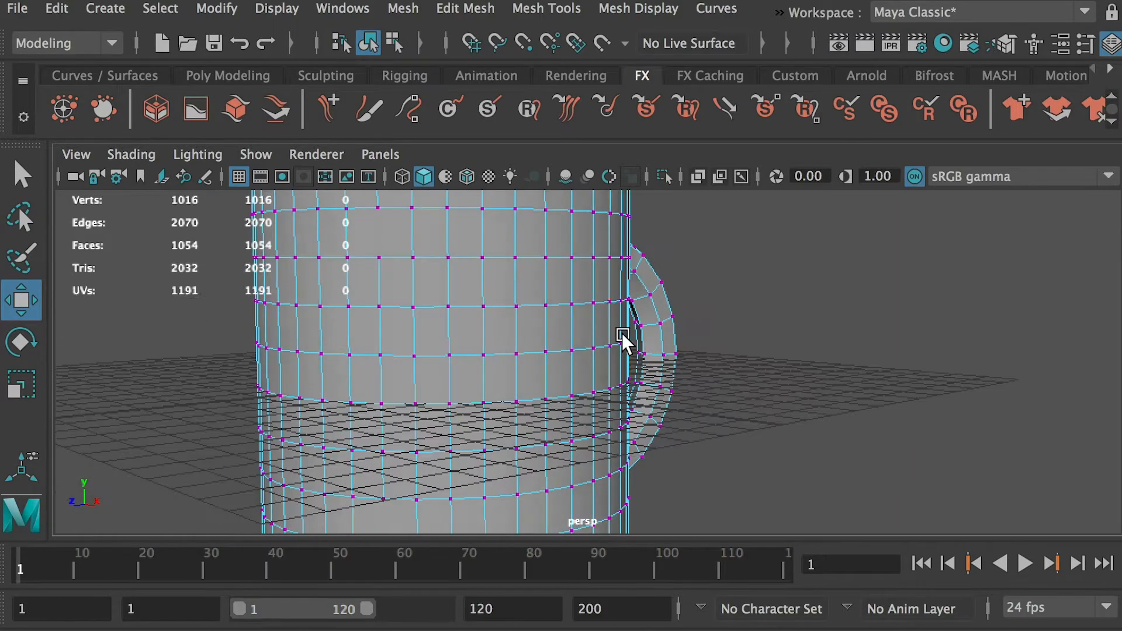
pyautogui.keyDown('alt'); pyautogui.moveTo(621, 333); pyautogui.dragTo(437, 334, button='right'); pyautogui.keyUp('alt')
pyautogui.keyDown('alt'); pyautogui.moveTo(437, 334); pyautogui.dragTo(439, 335); pyautogui.keyUp('alt')
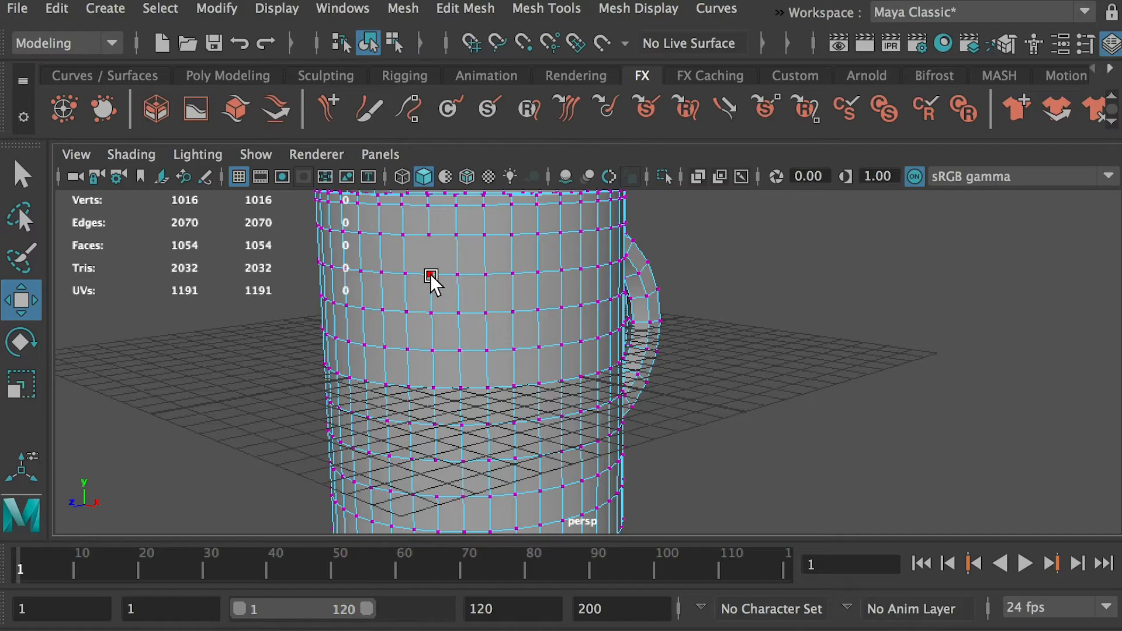
# Return the mug to object mode and bring the upper outer wall section with the missing vertical edge into close view
pyautogui.moveTo(442, 257); pyautogui.dragTo(440, 208, button='right')
pyautogui.moveTo(530, 252); pyautogui.dragTo(611, 234, button='right')
pyautogui.keyDown('alt'); pyautogui.moveTo(427, 247); pyautogui.dragTo(451, 307); pyautogui.keyUp('alt')
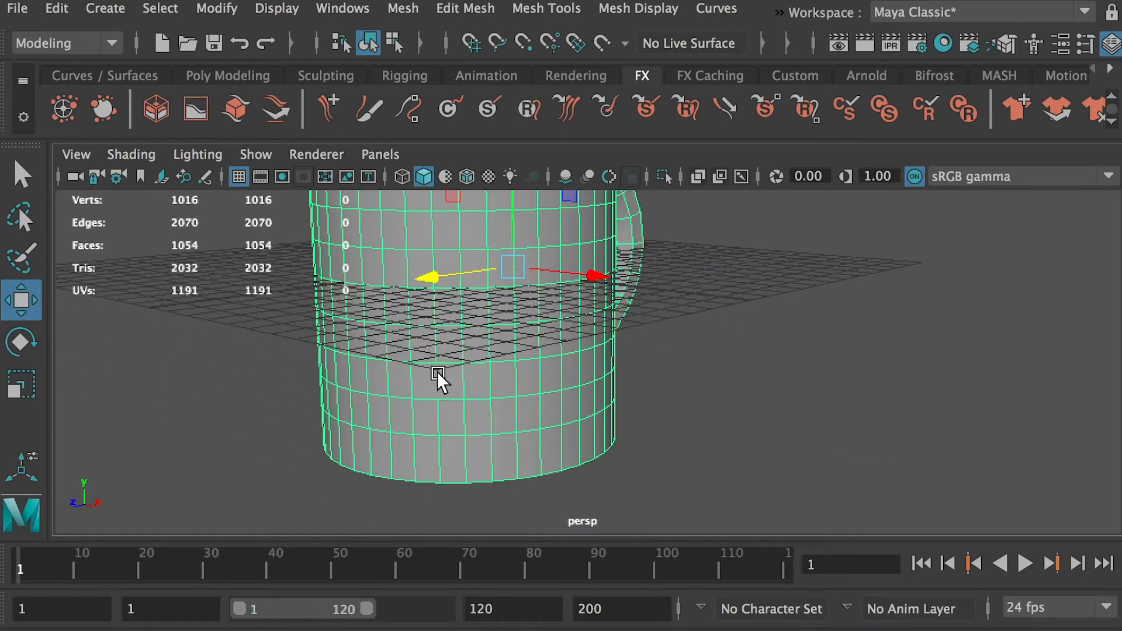
pyautogui.moveTo(434, 386)
pyautogui.keyDown('alt'); pyautogui.mouseDown()
pyautogui.moveTo(454, 373)
pyautogui.moveTo(351, 288)
pyautogui.moveTo(408, 405)
pyautogui.moveTo(448, 388)
pyautogui.mouseUp(); pyautogui.keyUp('alt')
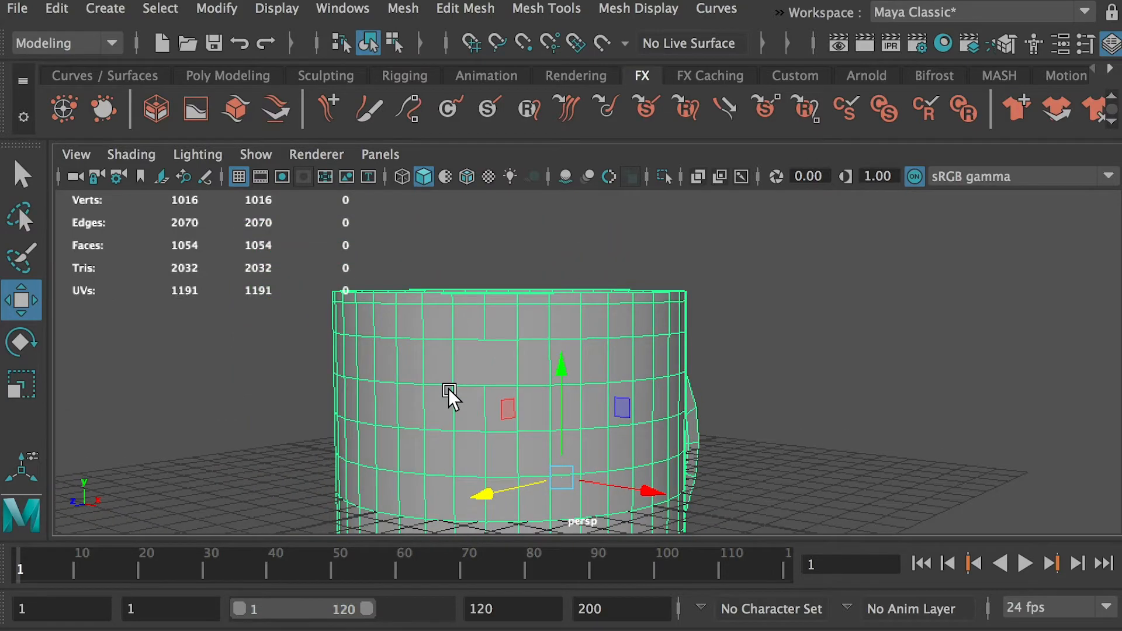
pyautogui.keyDown('alt'); pyautogui.moveTo(448, 388); pyautogui.dragTo(514, 430, button='right'); pyautogui.keyUp('alt')
pyautogui.keyDown('alt'); pyautogui.moveTo(521, 380); pyautogui.dragTo(620, 390, button='middle'); pyautogui.keyUp('alt')
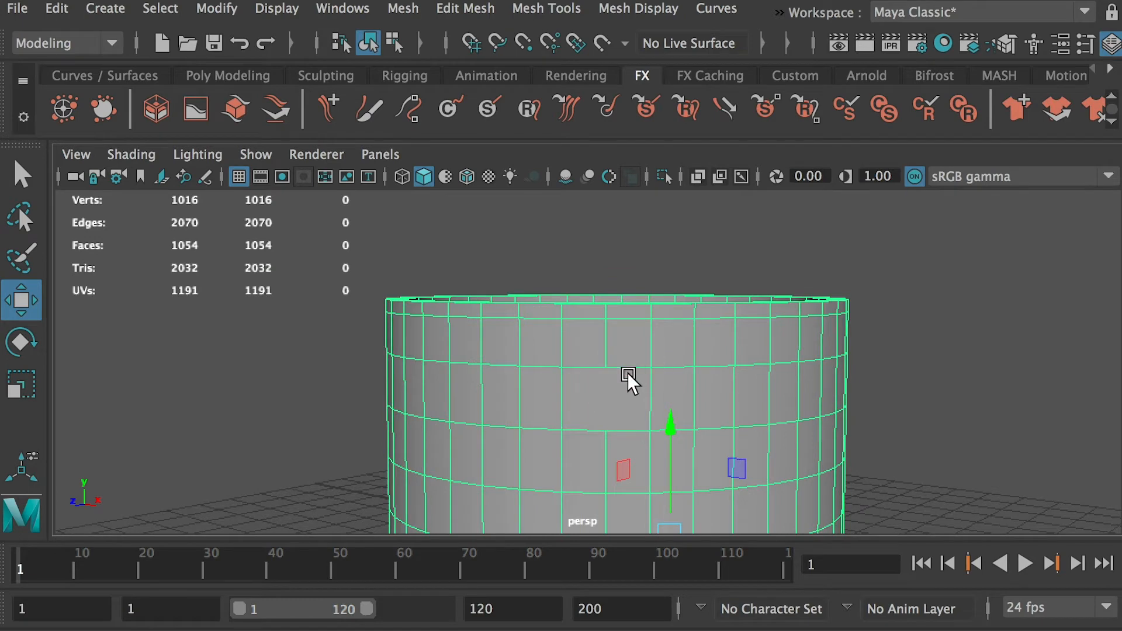
pyautogui.keyDown('alt'); pyautogui.moveTo(601, 402); pyautogui.dragTo(570, 405); pyautogui.keyUp('alt')
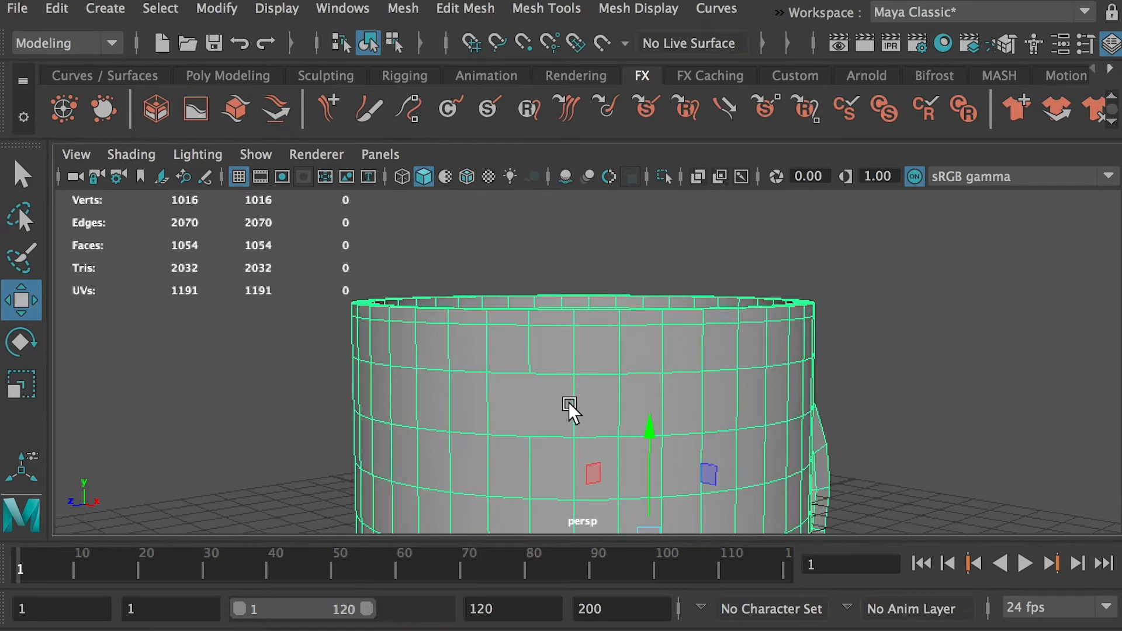
# Use Multi-Cut to add the missing vertical edge between the two opposing vertices on the mug's upper outer wall
pyautogui.keyDown('shift'); pyautogui.moveTo(552, 391); pyautogui.dragTo(532, 387, button='right'); pyautogui.keyUp('shift')
pyautogui.moveTo(558, 348); pyautogui.dragTo(637, 311, button='right')
pyautogui.keyDown('shift'); pyautogui.moveTo(544, 392); pyautogui.dragTo(403, 390, button='right'); pyautogui.keyUp('shift')
pyautogui.scroll(5, 446, 343)
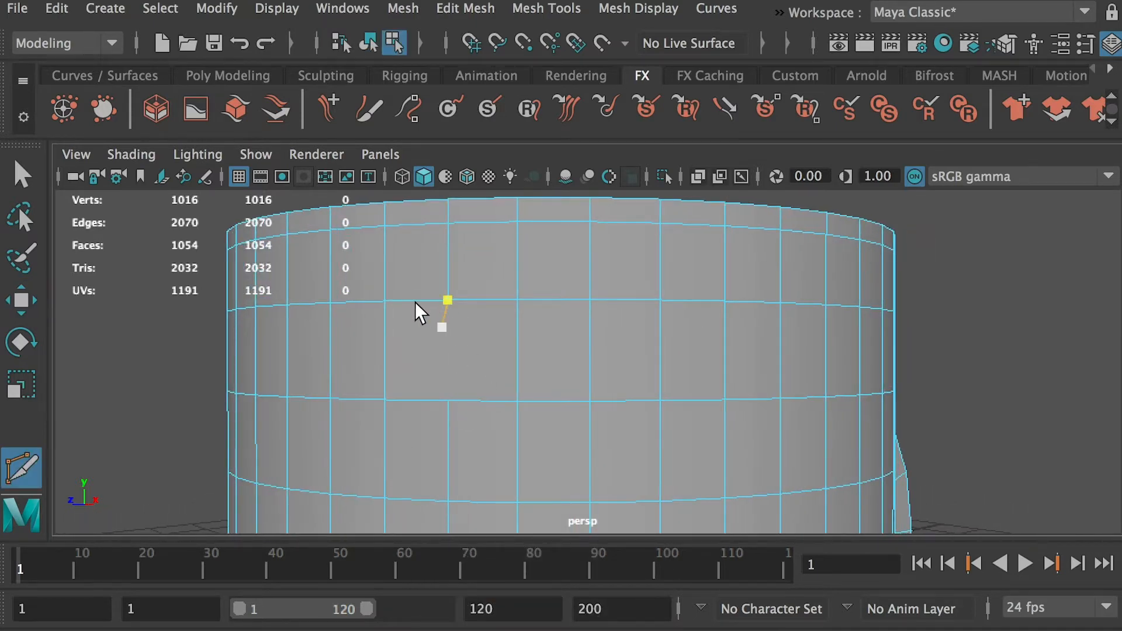
pyautogui.press('Escape')
pyautogui.keyDown('alt'); pyautogui.moveTo(439, 310); pyautogui.dragTo(560, 362); pyautogui.keyUp('alt')
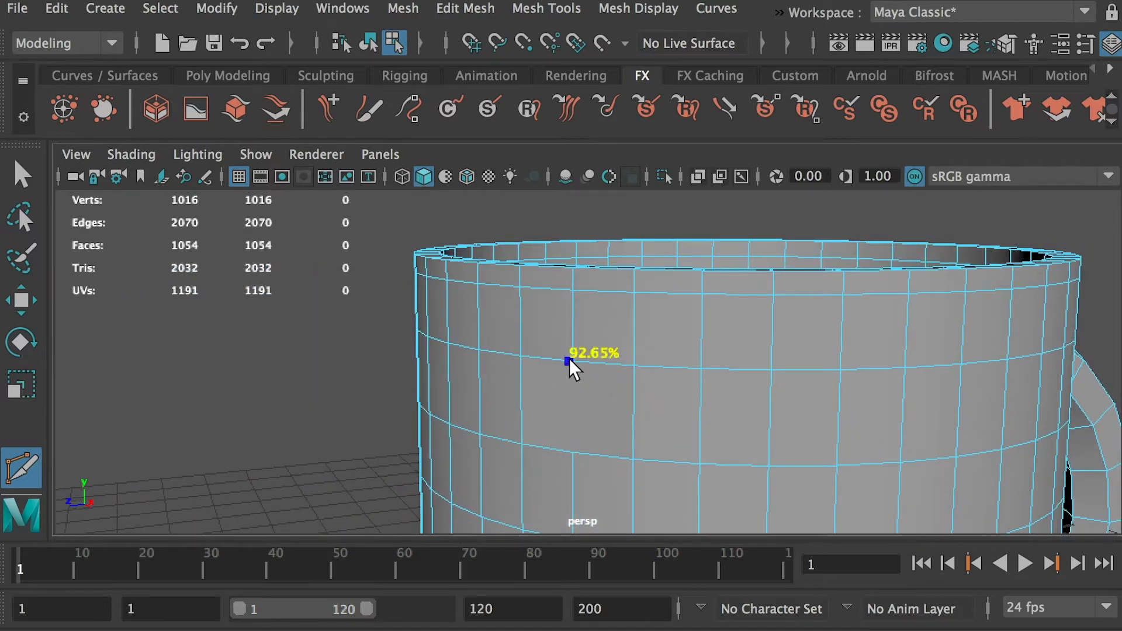
pyautogui.click(574, 362)
pyautogui.click(573, 454)
pyautogui.press('Return')
pyautogui.press('q')
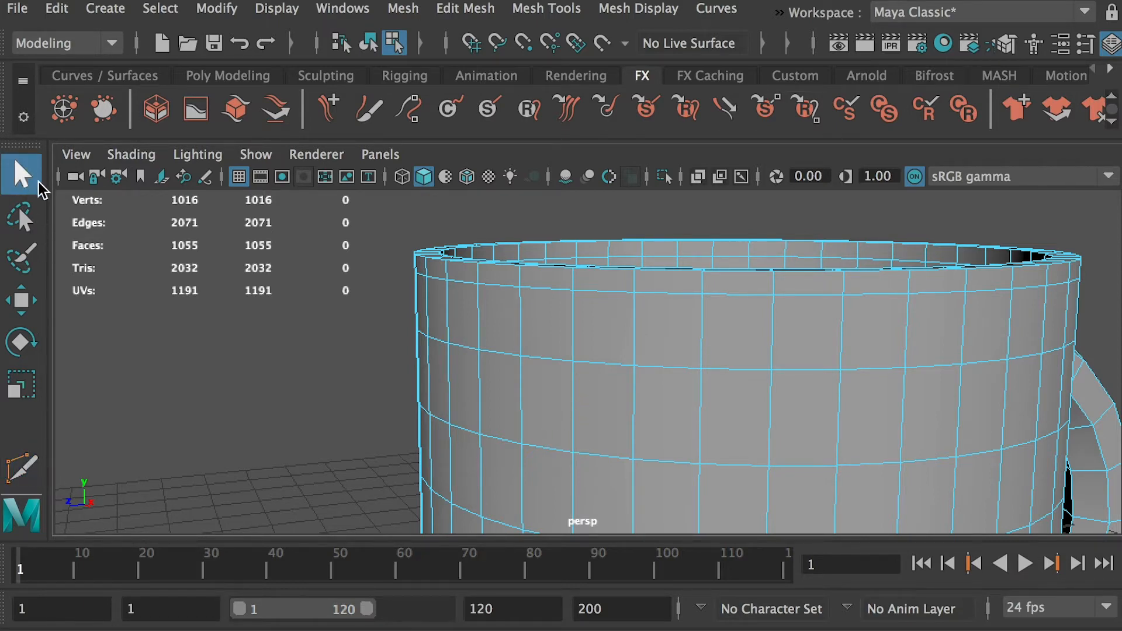
# Select the newly cut vertical edge with the Move tool to test it, and undo the last change
pyautogui.keyDown('alt'); pyautogui.moveTo(577, 394); pyautogui.dragTo(405, 454); pyautogui.keyUp('alt')
pyautogui.click(573, 399)
pyautogui.press('w')
pyautogui.hotkey('ctrl', 'z')
# Delete the double-width face on the mug's lower outer wall where the vertical edge is missing
pyautogui.scroll(-6, 596, 402)
pyautogui.keyDown('alt'); pyautogui.moveTo(647, 509); pyautogui.dragTo(674, 332, button='middle'); pyautogui.keyUp('alt')
pyautogui.keyDown('alt'); pyautogui.moveTo(674, 333); pyautogui.dragTo(678, 364); pyautogui.keyUp('alt')
pyautogui.scroll(4, 686, 341)
pyautogui.keyDown('alt'); pyautogui.moveTo(687, 339); pyautogui.dragTo(642, 404, button='middle'); pyautogui.keyUp('alt')
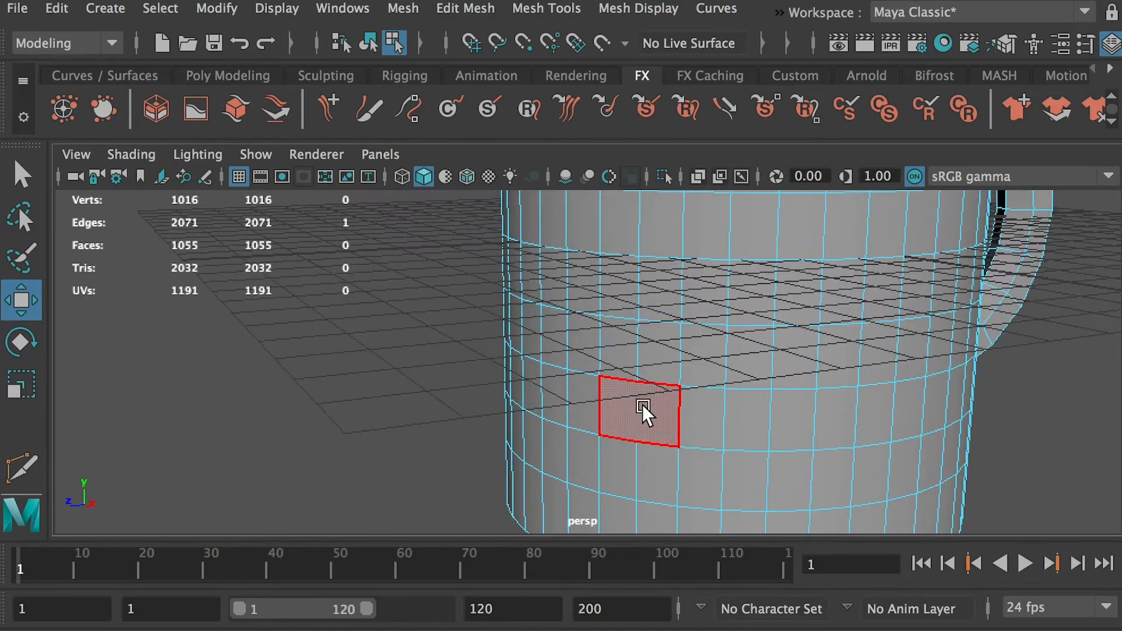
pyautogui.moveTo(643, 404); pyautogui.dragTo(646, 407, button='right')
pyautogui.click(644, 401)
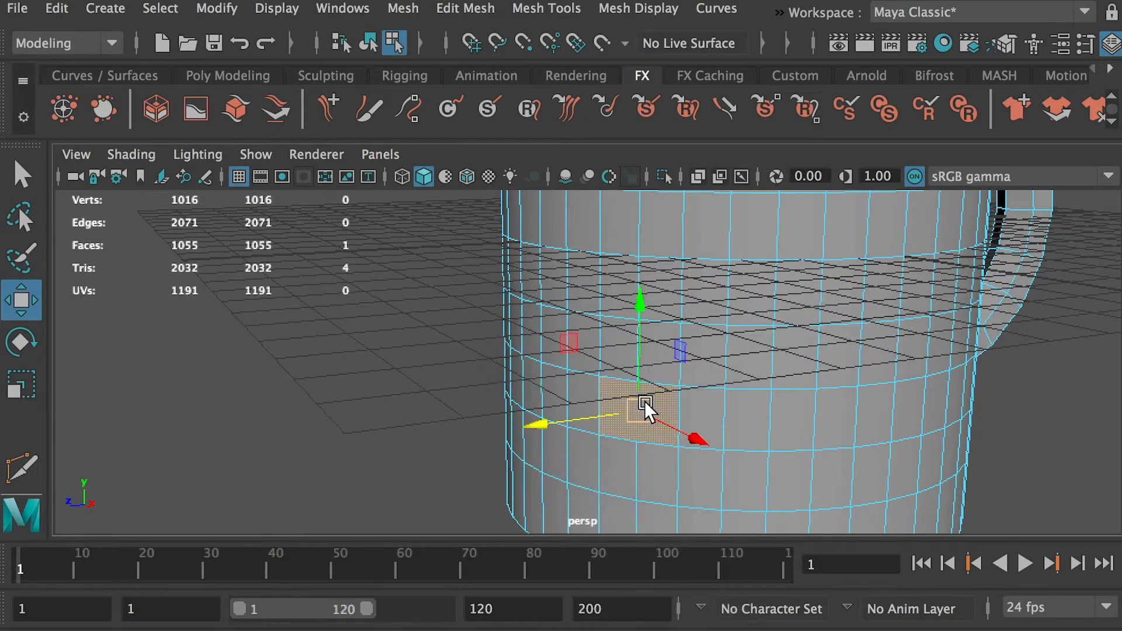
pyautogui.press('Delete')
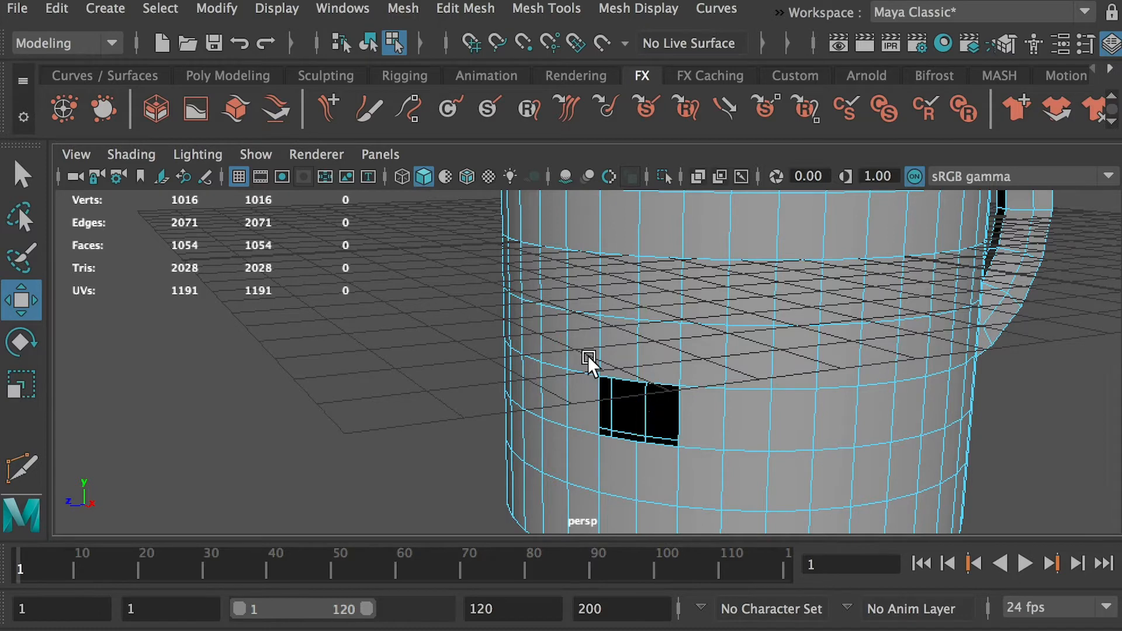
# Select the two upper and two lower border edges of the hole in the mug's lower wall
pyautogui.scroll(3, 651, 383)
pyautogui.moveTo(652, 346); pyautogui.dragTo(642, 281, button='right')
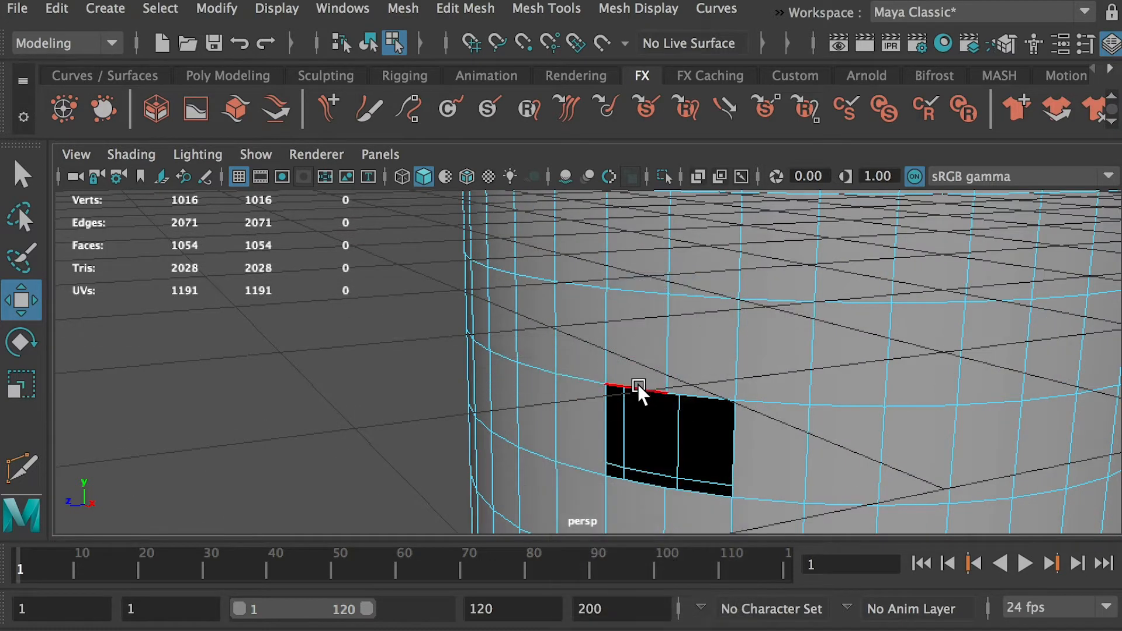
pyautogui.click(684, 389)
pyautogui.keyDown('shift'); pyautogui.click(602, 382); pyautogui.keyUp('shift')
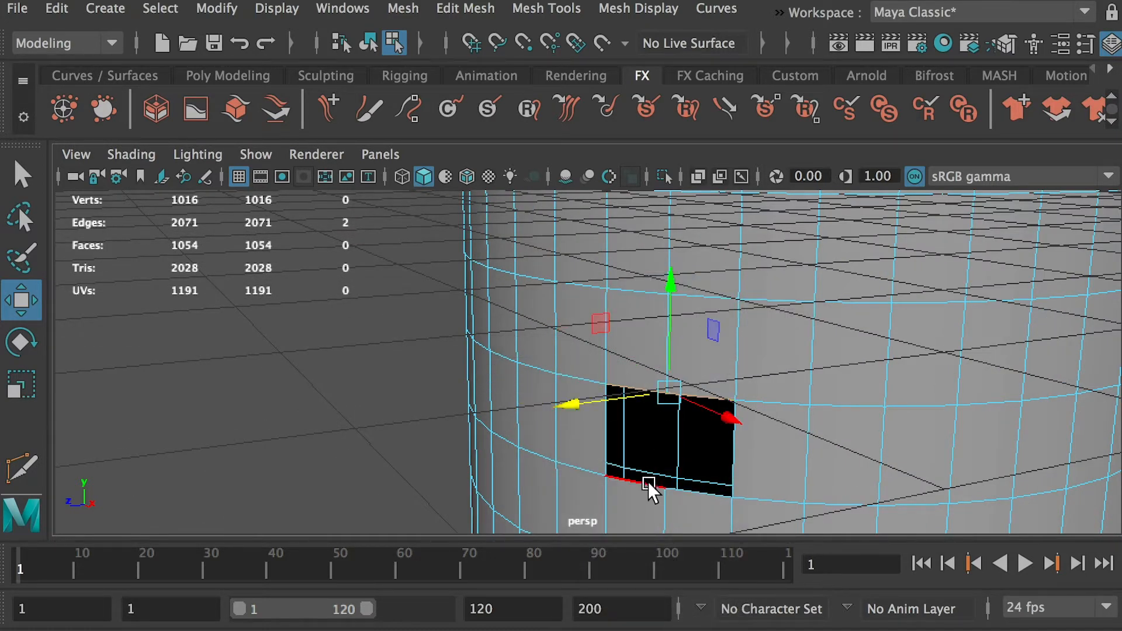
pyautogui.keyDown('shift'); pyautogui.click(687, 489); pyautogui.keyUp('shift')
pyautogui.keyDown('shift'); pyautogui.click(687, 489); pyautogui.keyUp('shift')
pyautogui.keyDown('alt'); pyautogui.moveTo(841, 468); pyautogui.dragTo(775, 447, button='right'); pyautogui.keyUp('alt')
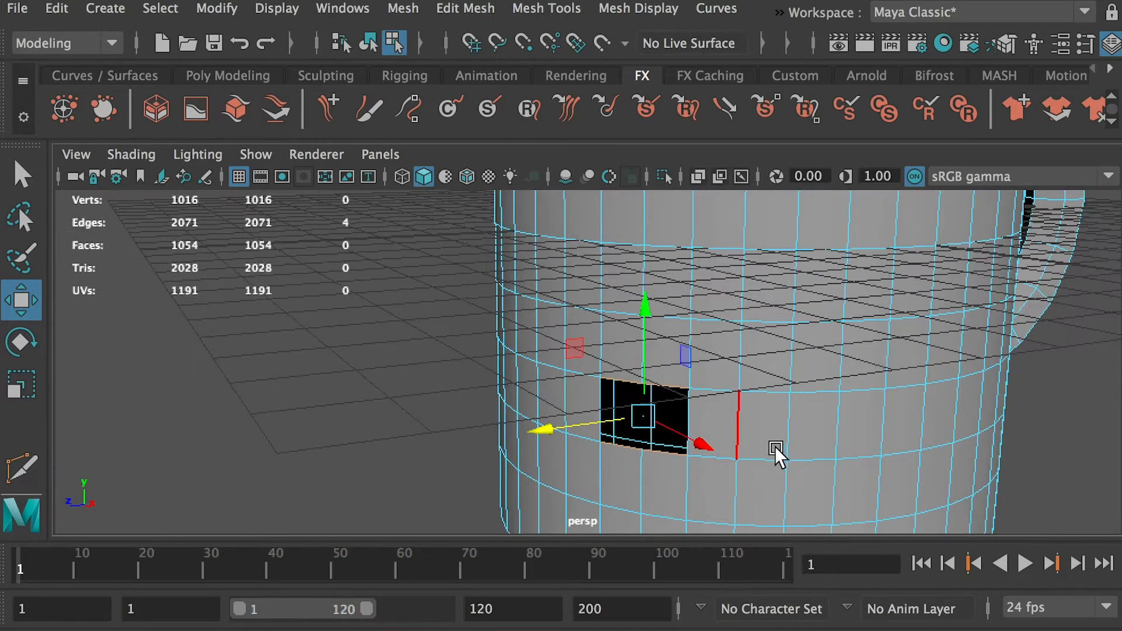
pyautogui.keyDown('alt'); pyautogui.moveTo(775, 446); pyautogui.dragTo(676, 351); pyautogui.keyUp('alt')
# Bridge the selected border edges using a smooth path, automatic direction and 0 divisions to fill the hole
pyautogui.click(465, 9)
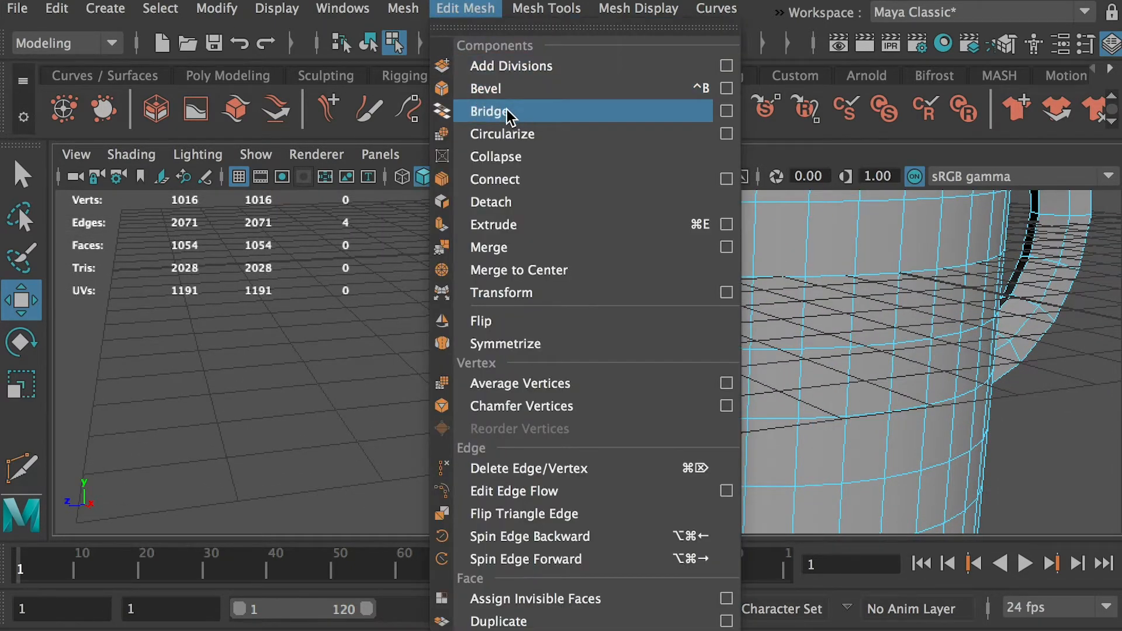
pyautogui.click(724, 111)
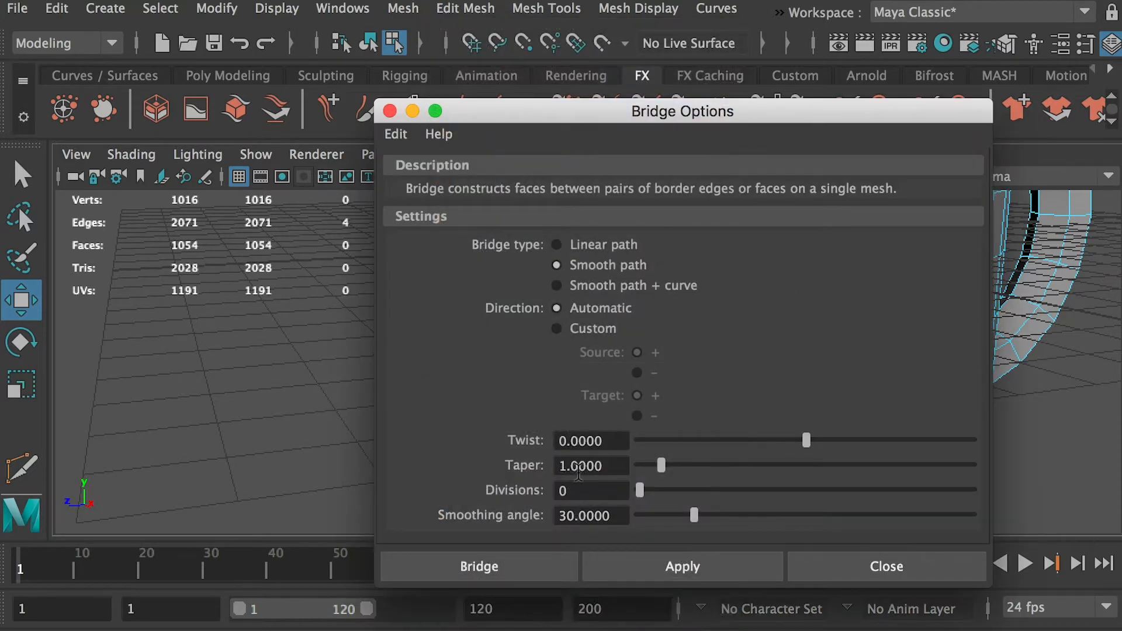
pyautogui.click(546, 569)
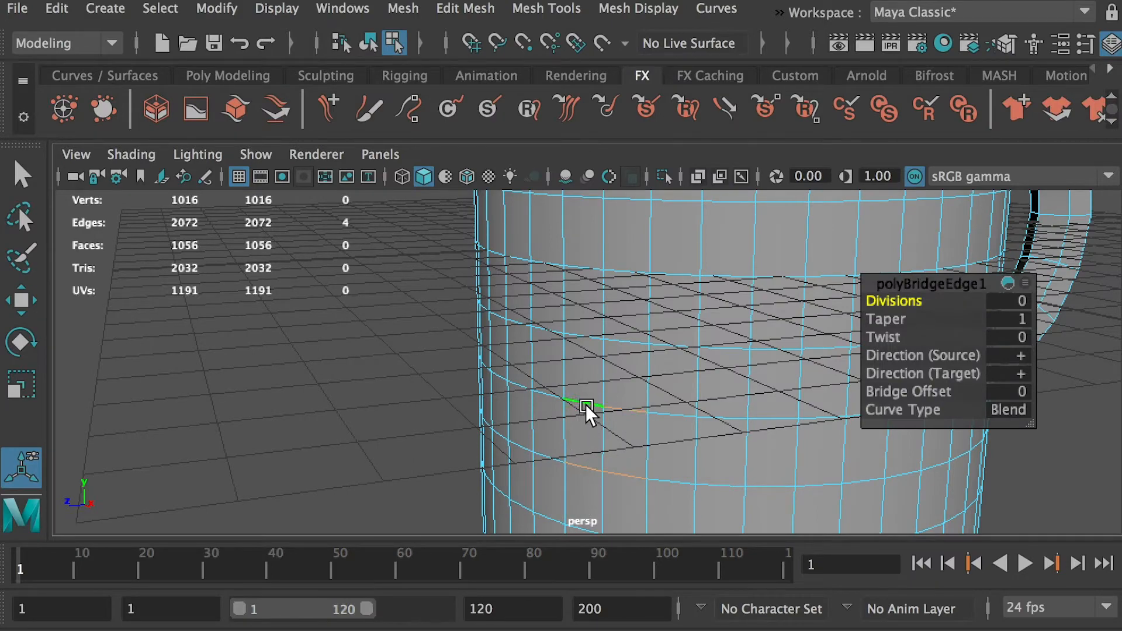
# Inspect the repaired mug from the rim to the base, preview it smoothed, and return to the unsmoothed mesh
pyautogui.keyDown('alt'); pyautogui.moveTo(621, 453); pyautogui.dragTo(567, 385); pyautogui.keyUp('alt')
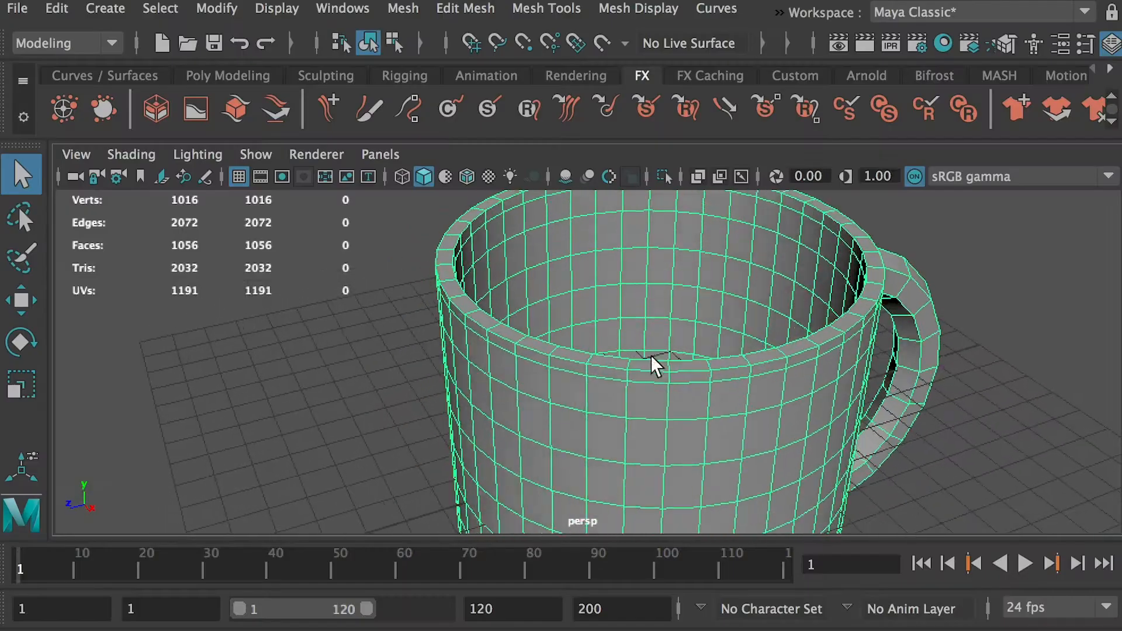
pyautogui.keyDown('alt'); pyautogui.moveTo(651, 362); pyautogui.dragTo(605, 388); pyautogui.keyUp('alt')
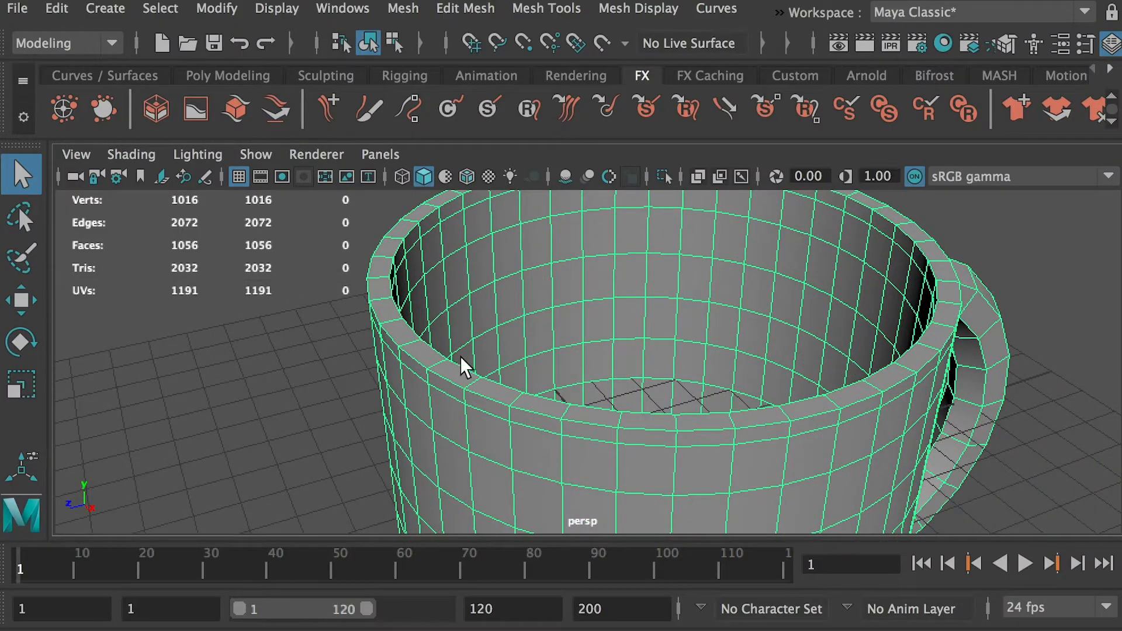
pyautogui.keyDown('alt'); pyautogui.moveTo(847, 283); pyautogui.dragTo(788, 264); pyautogui.keyUp('alt')
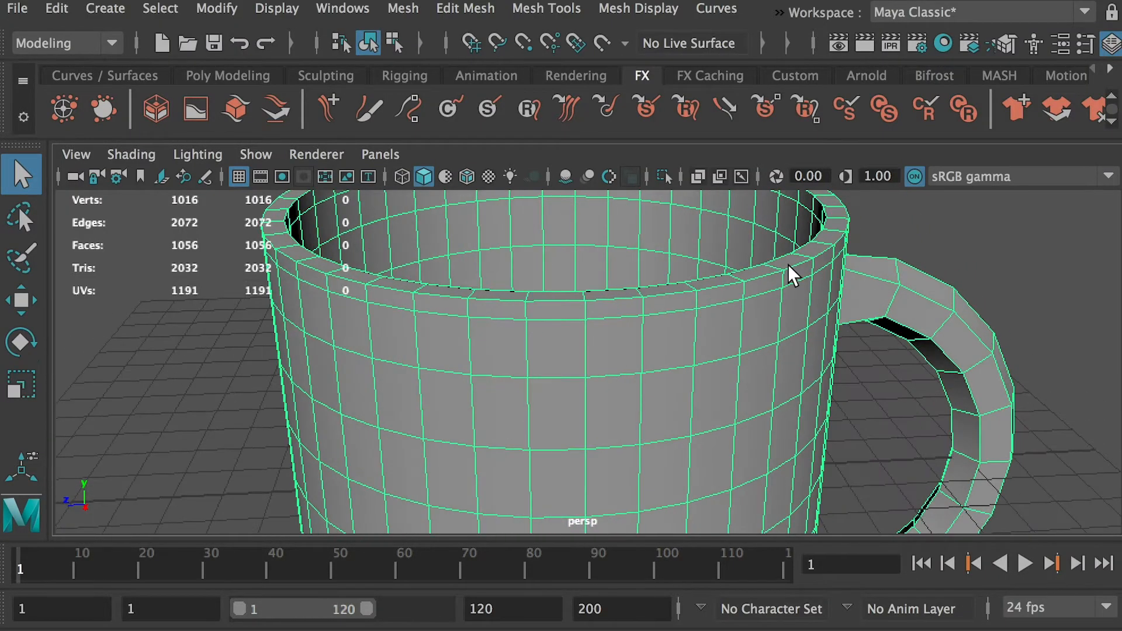
pyautogui.press('3')
pyautogui.click(851, 247)
pyautogui.keyDown('alt'); pyautogui.moveTo(850, 248); pyautogui.dragTo(884, 340); pyautogui.keyUp('alt')
pyautogui.keyDown('alt'); pyautogui.moveTo(883, 341); pyautogui.dragTo(793, 439, button='middle'); pyautogui.keyUp('alt')
pyautogui.keyDown('alt'); pyautogui.moveTo(793, 440); pyautogui.dragTo(665, 454, button='right'); pyautogui.keyUp('alt')
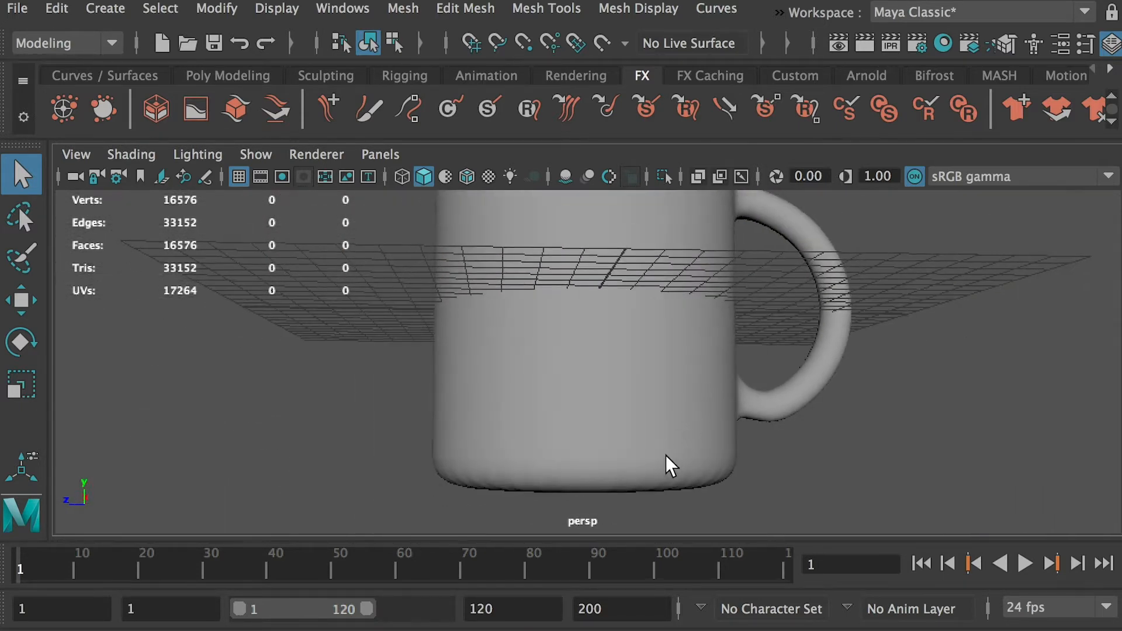
pyautogui.click(666, 430)
pyautogui.press('1')
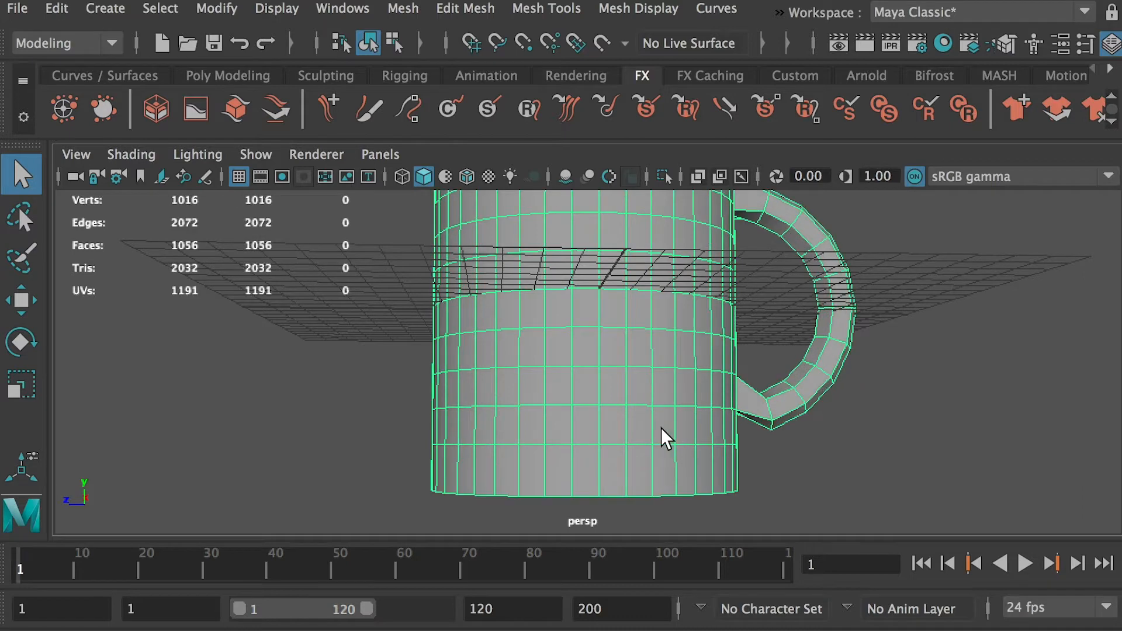
# Insert an edge loop around the outer wall just above the mug's base, and turn on the smooth preview in object mode
pyautogui.keyDown('shift'); pyautogui.moveTo(658, 416); pyautogui.dragTo(535, 418, button='right'); pyautogui.keyUp('shift')
pyautogui.moveTo(533, 437); pyautogui.dragTo(534, 450)
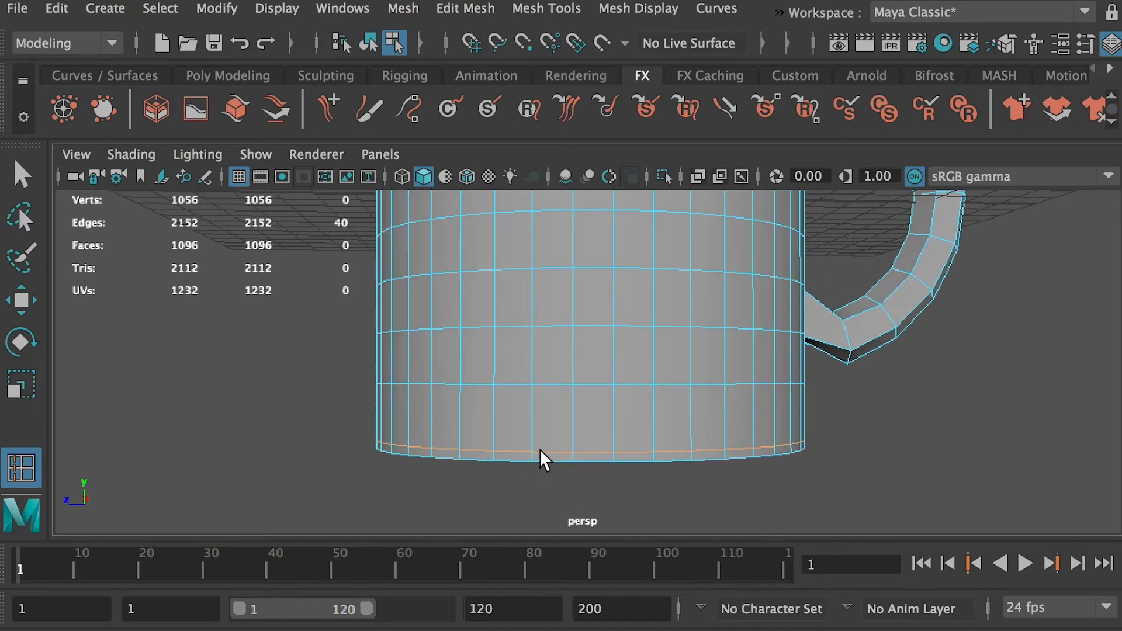
pyautogui.press('3')
pyautogui.moveTo(555, 376); pyautogui.dragTo(584, 316, button='right')
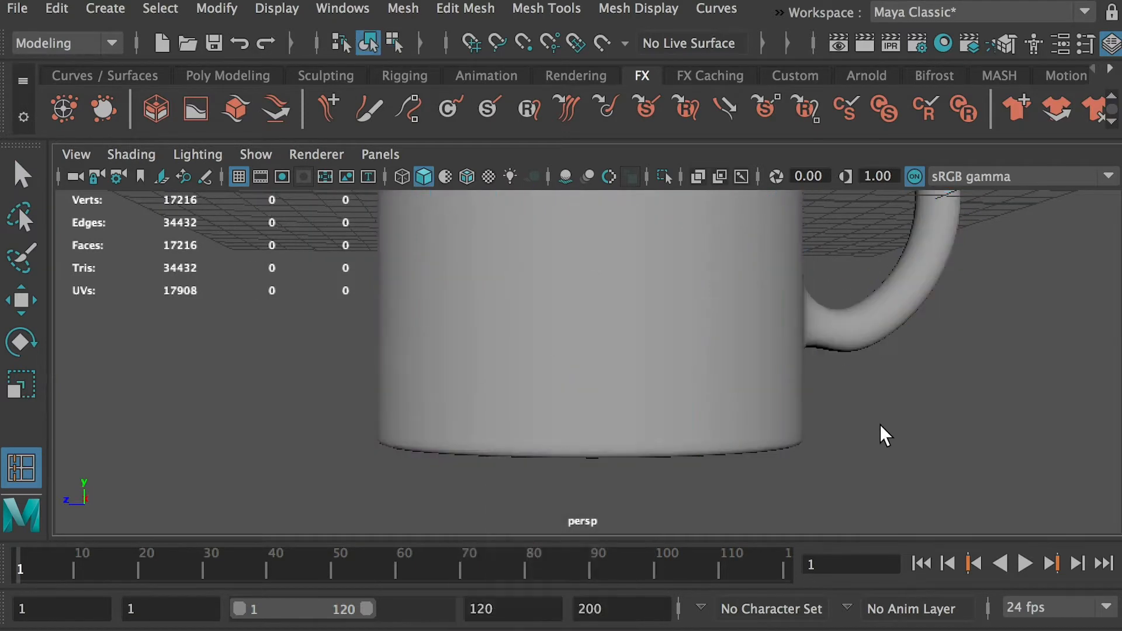
# Examine the smoothed mug's base edge and handle from several sides
pyautogui.click(726, 395)
pyautogui.keyDown('alt'); pyautogui.moveTo(726, 396); pyautogui.dragTo(770, 424); pyautogui.keyUp('alt')
pyautogui.click(839, 430)
pyautogui.keyDown('alt'); pyautogui.moveTo(839, 431); pyautogui.dragTo(778, 450); pyautogui.keyUp('alt')
pyautogui.keyDown('alt'); pyautogui.moveTo(779, 450); pyautogui.dragTo(596, 421, button='right'); pyautogui.keyUp('alt')
pyautogui.keyDown('alt'); pyautogui.moveTo(595, 420); pyautogui.dragTo(612, 483); pyautogui.keyUp('alt')
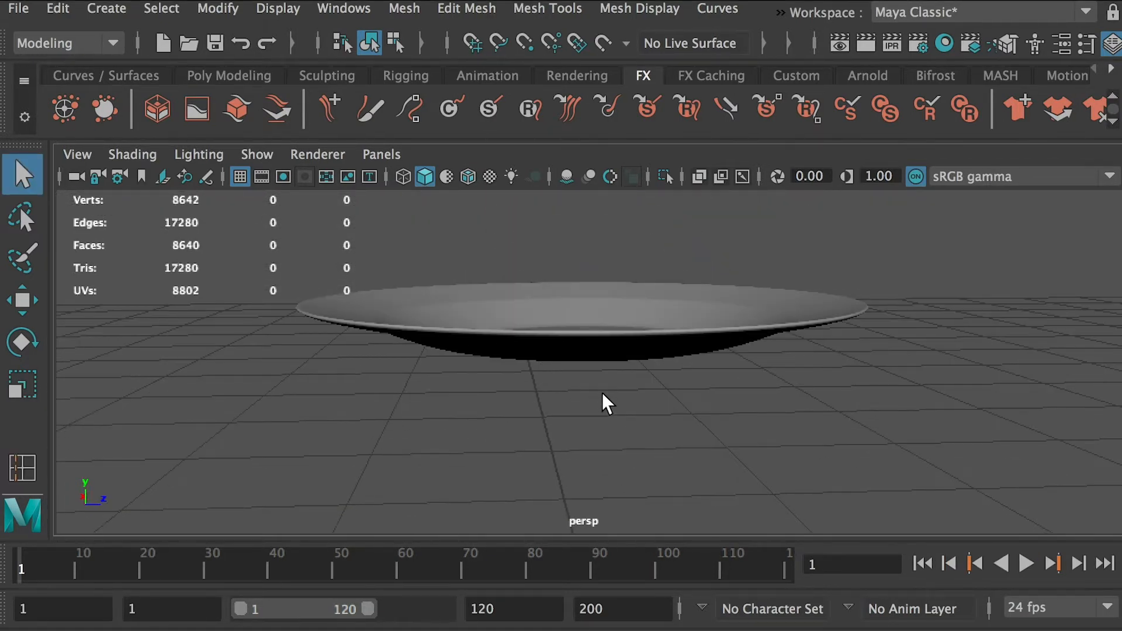
# Select the plate and turn off its smooth preview
pyautogui.keyDown('alt'); pyautogui.moveTo(606, 376); pyautogui.dragTo(643, 320); pyautogui.keyUp('alt')
pyautogui.click(387, 309)
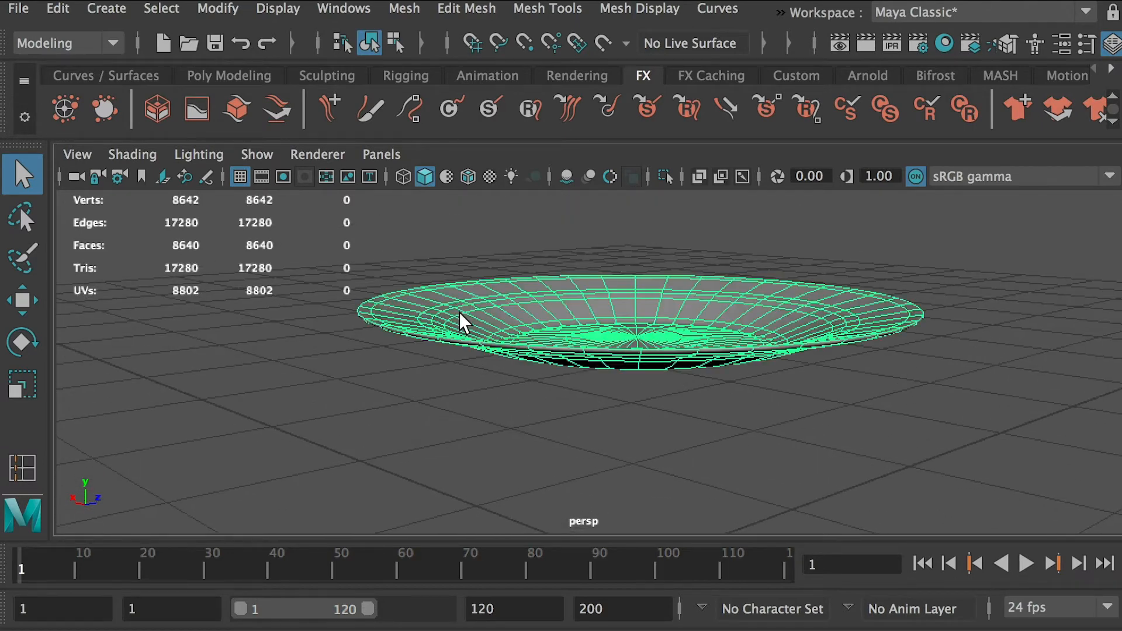
pyautogui.keyDown('alt'); pyautogui.moveTo(426, 350); pyautogui.dragTo(503, 343, button='right'); pyautogui.keyUp('alt')
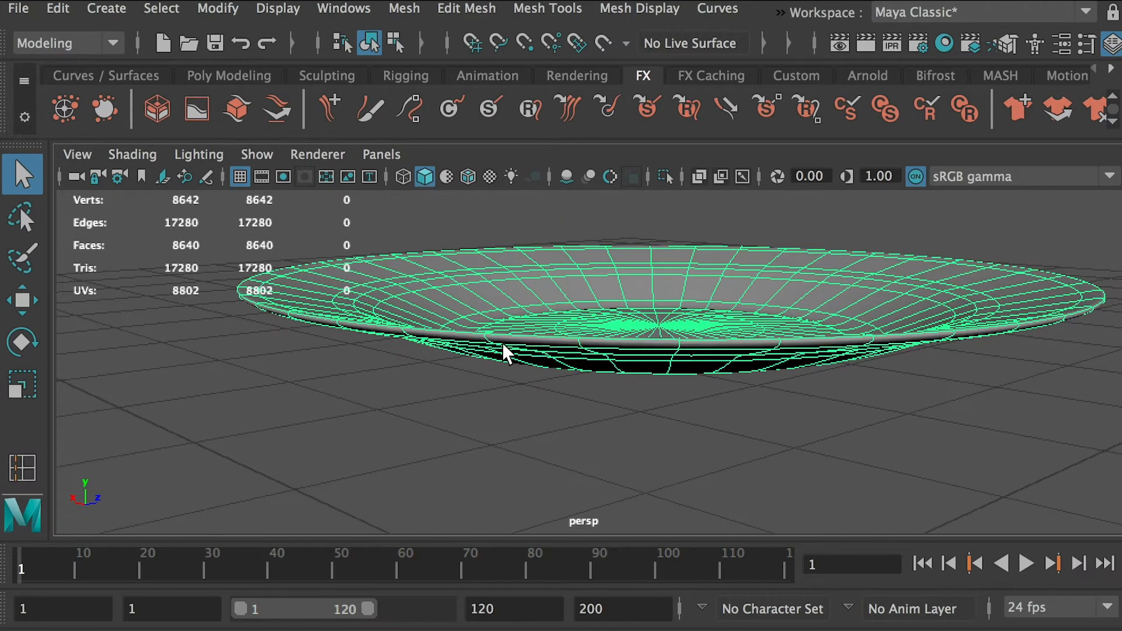
pyautogui.click(471, 429)
pyautogui.click(371, 312)
pyautogui.press('1')
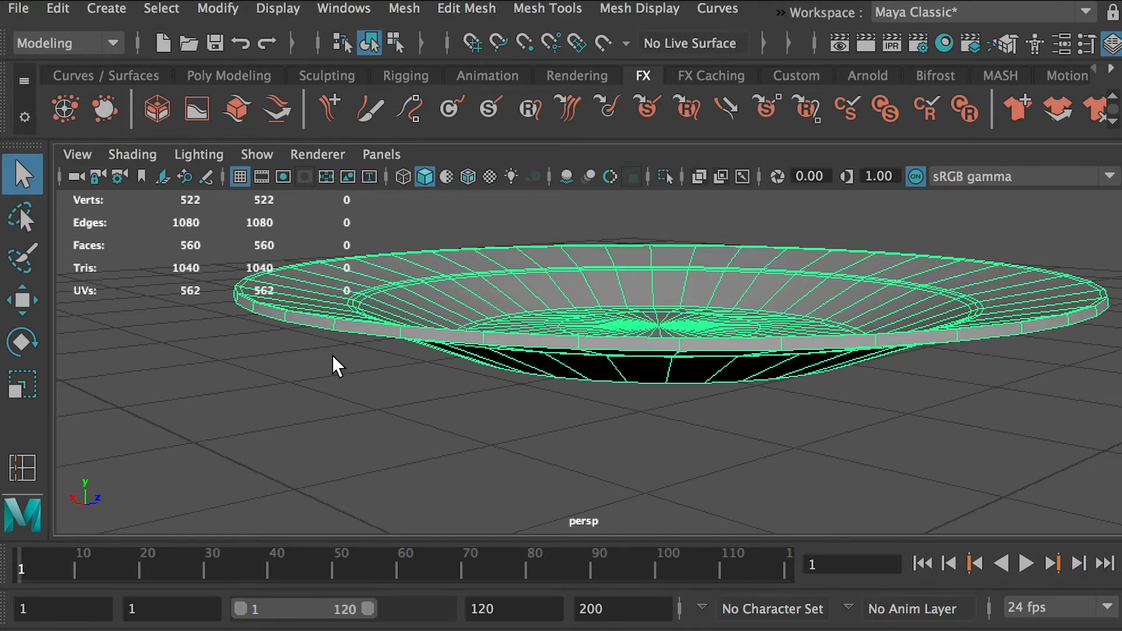
# Inspect the plate's rim from above and below, comparing the smoothed preview with the unsmoothed mesh
pyautogui.keyDown('alt'); pyautogui.moveTo(341, 344); pyautogui.dragTo(445, 328); pyautogui.keyUp('alt')
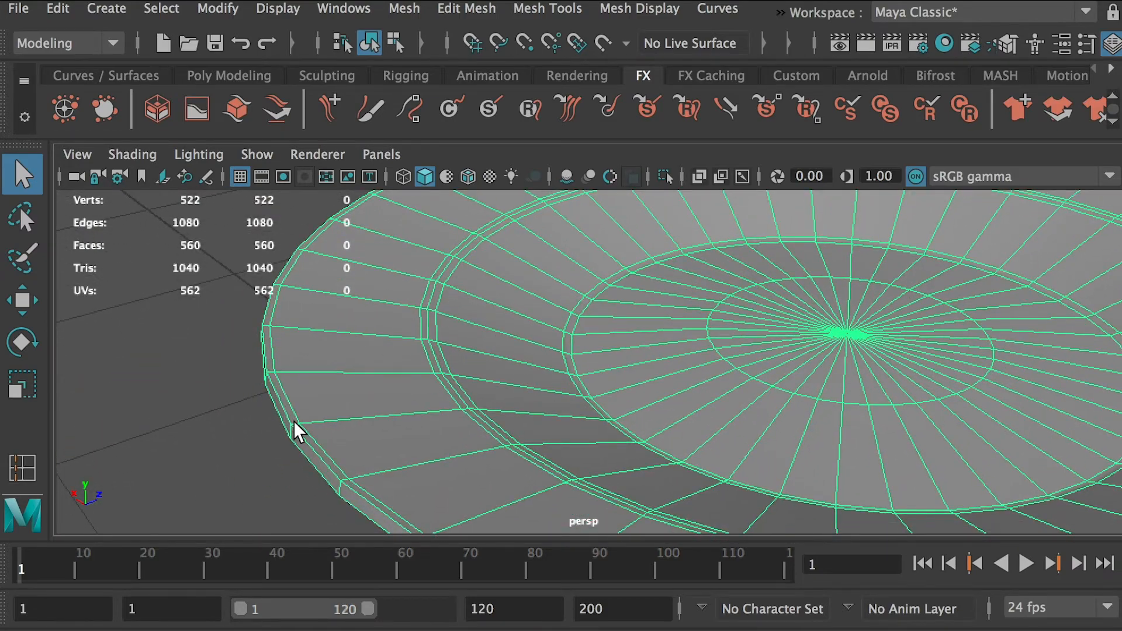
pyautogui.keyDown('alt'); pyautogui.moveTo(296, 431); pyautogui.dragTo(412, 366); pyautogui.keyUp('alt')
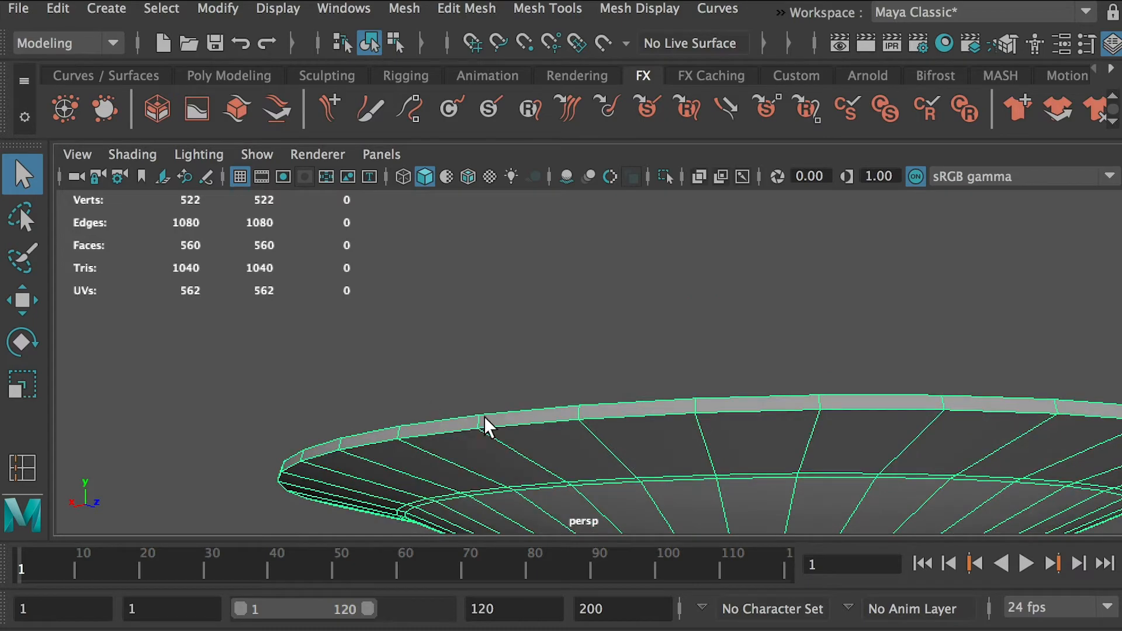
pyautogui.press('3')
pyautogui.keyDown('alt'); pyautogui.moveTo(510, 380); pyautogui.dragTo(419, 430); pyautogui.keyUp('alt')
pyautogui.press('1')
# Insert an edge loop around the plate's underside, close to the outer rim
pyautogui.keyDown('alt'); pyautogui.moveTo(521, 468); pyautogui.dragTo(580, 412); pyautogui.keyUp('alt')
pyautogui.keyDown('shift'); pyautogui.moveTo(590, 403); pyautogui.dragTo(465, 429, button='right'); pyautogui.keyUp('shift')
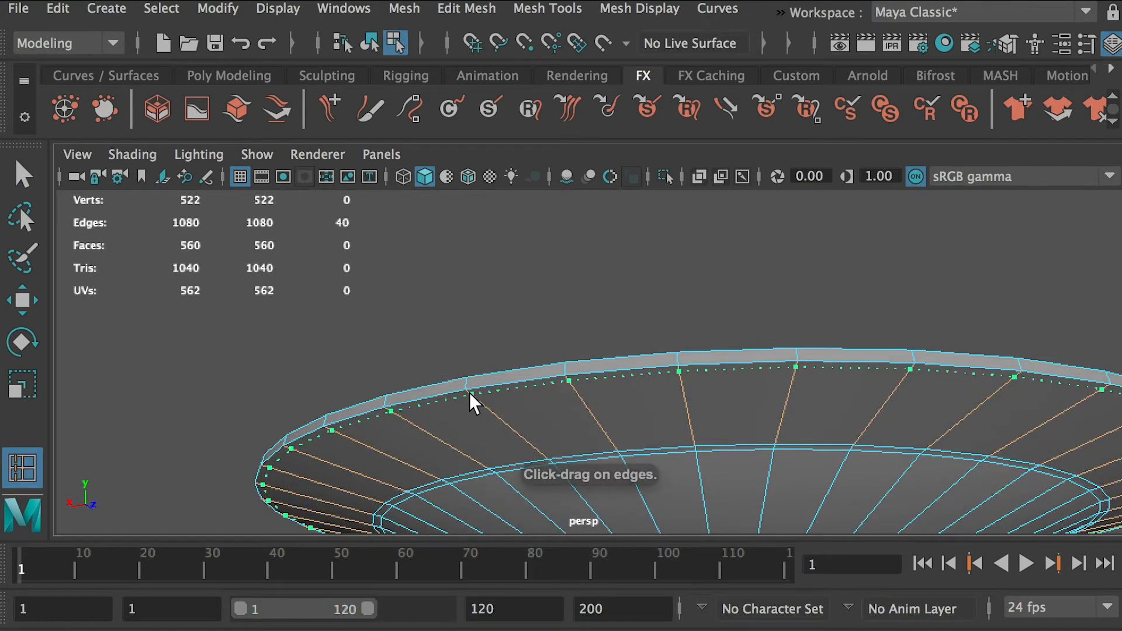
pyautogui.click(467, 391)
pyautogui.keyDown('alt'); pyautogui.moveTo(421, 355); pyautogui.dragTo(537, 413, button='right'); pyautogui.keyUp('alt')
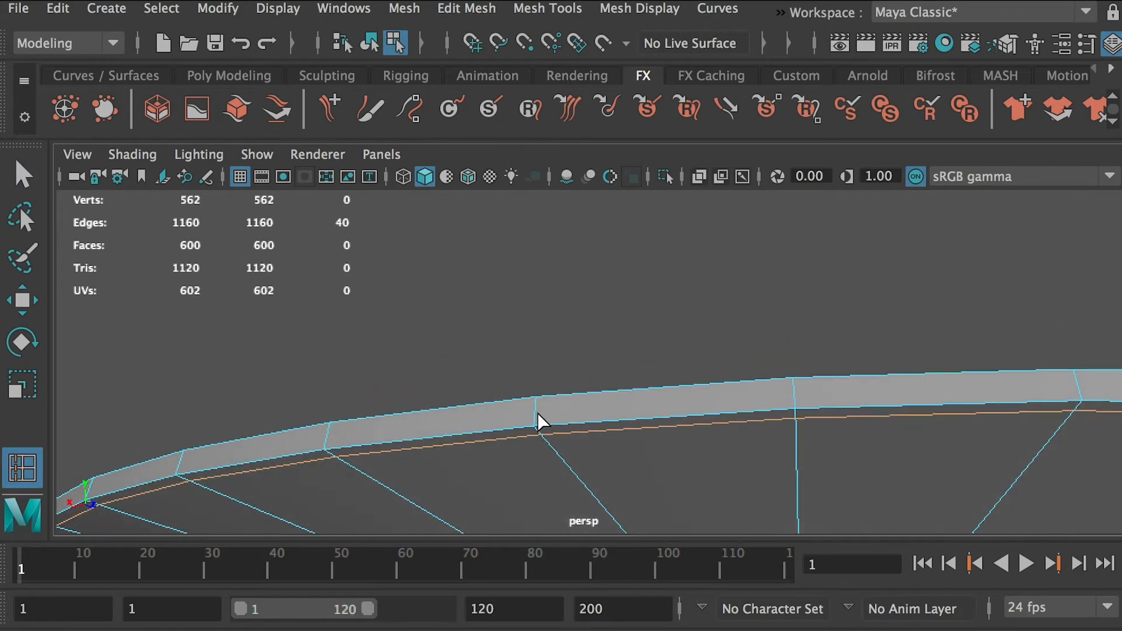
# Insert two edge loops around the plate's outer rim band, near its upper and lower edges, and preview the plate smoothed
pyautogui.click(536, 399)
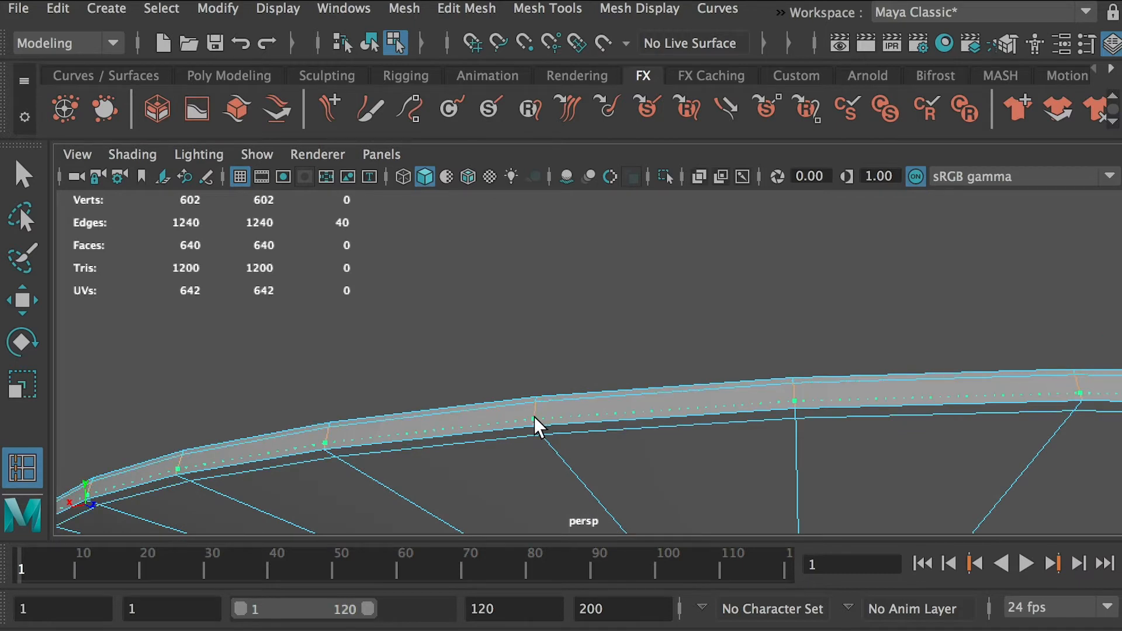
pyautogui.click(535, 419)
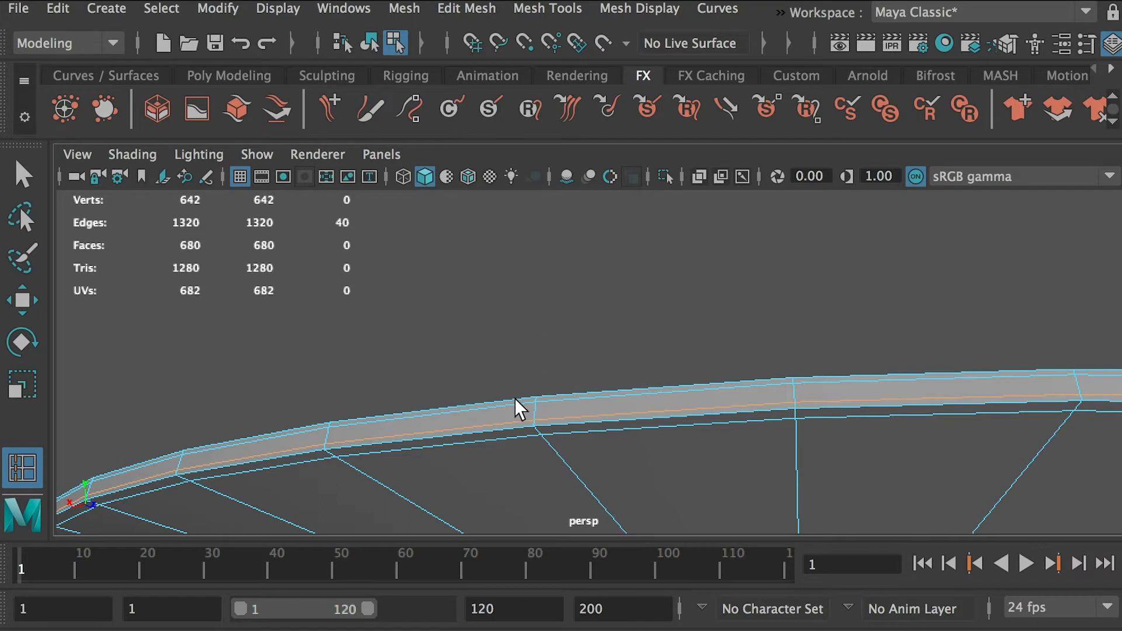
pyautogui.moveTo(514, 346)
pyautogui.mouseDown(button='right')
pyautogui.moveTo(531, 385)
pyautogui.moveTo(501, 341)
pyautogui.moveTo(516, 345)
pyautogui.mouseUp(button='right')
pyautogui.press('q')
pyautogui.moveTo(627, 347); pyautogui.dragTo(741, 311, button='right')
pyautogui.scroll(-5, 562, 305)
pyautogui.press('3')
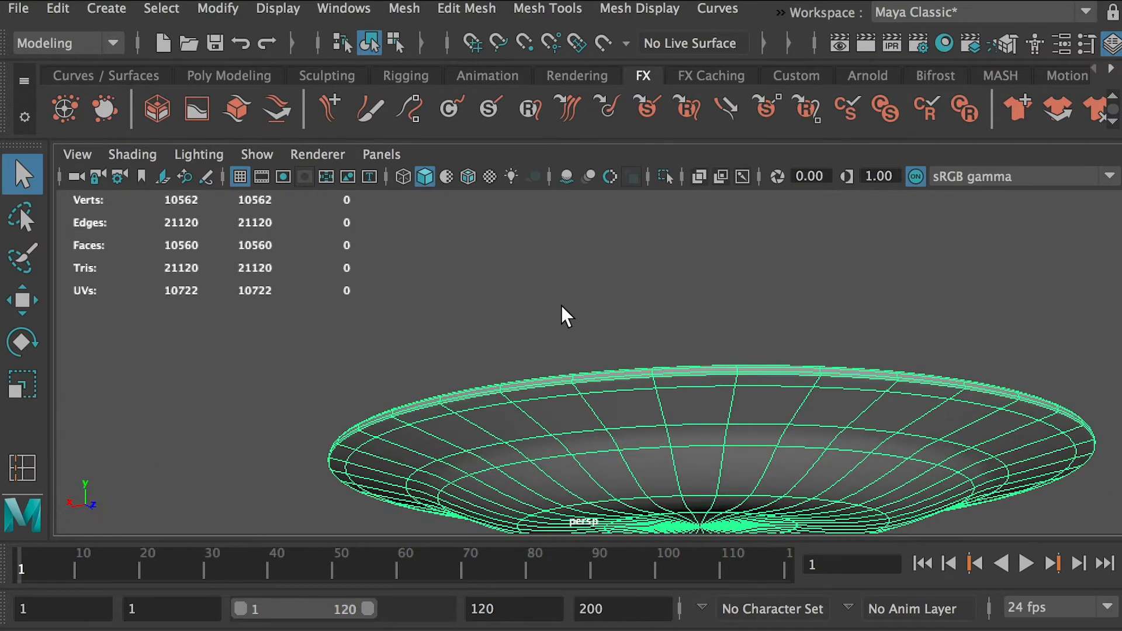
# Inspect the plate's rim and its supporting edge loops from above and from the side
pyautogui.click(623, 296)
pyautogui.keyDown('alt'); pyautogui.moveTo(622, 295); pyautogui.dragTo(399, 457); pyautogui.keyUp('alt')
pyautogui.click(329, 370)
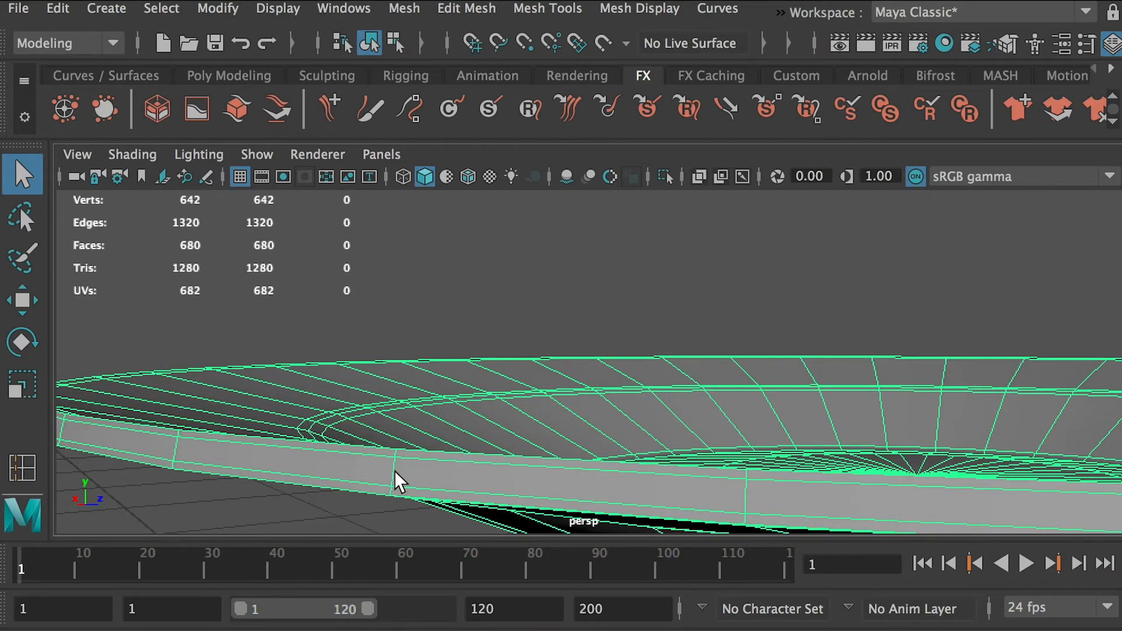
pyautogui.keyDown('alt'); pyautogui.moveTo(414, 472); pyautogui.dragTo(349, 422); pyautogui.keyUp('alt')
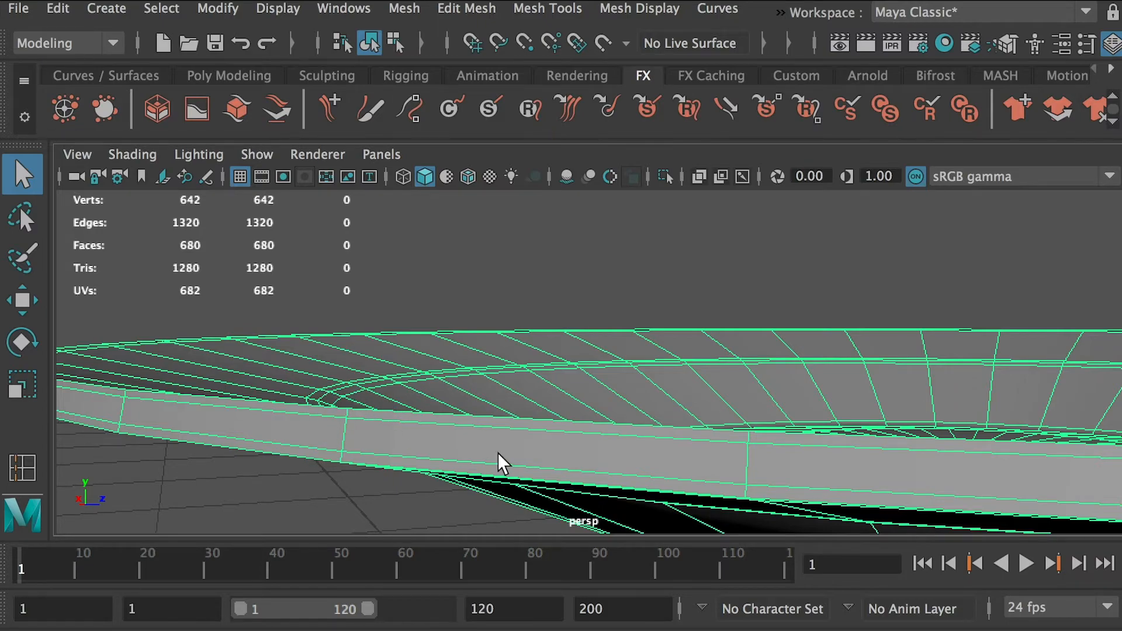
pyautogui.keyDown('alt'); pyautogui.moveTo(497, 452); pyautogui.dragTo(355, 393, button='right'); pyautogui.keyUp('alt')
pyautogui.keyDown('alt'); pyautogui.moveTo(355, 393); pyautogui.dragTo(461, 318); pyautogui.keyUp('alt')
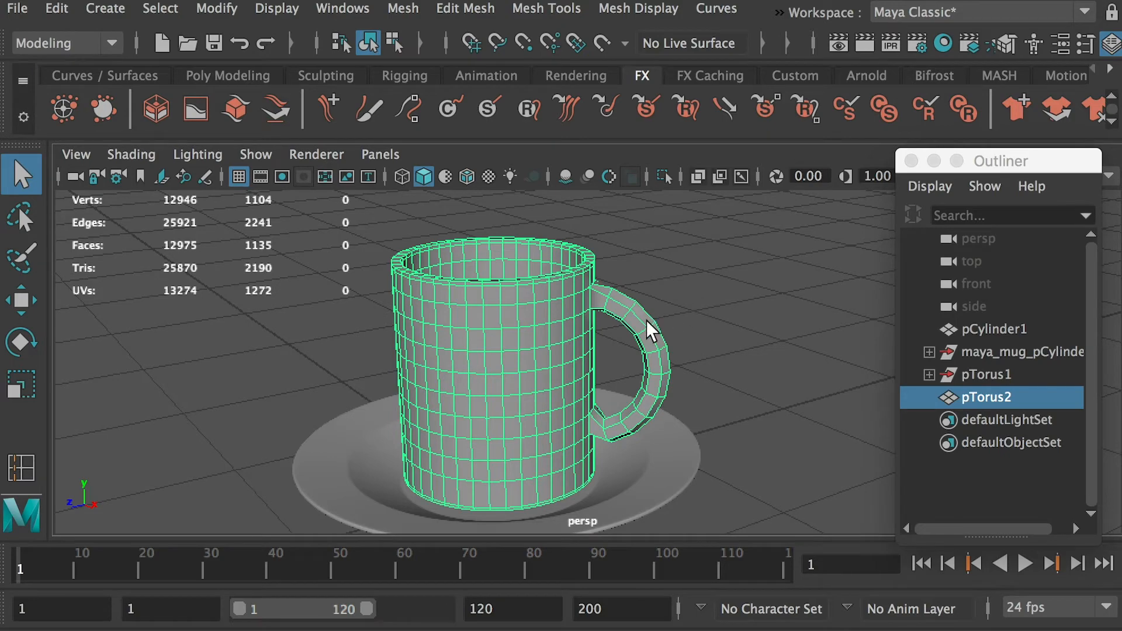
# Examine the joints between the mug's handle and wall from several angles, especially the gap beneath the upper joint
pyautogui.keyDown('alt'); pyautogui.moveTo(675, 316); pyautogui.dragTo(387, 306); pyautogui.keyUp('alt')
pyautogui.keyDown('alt'); pyautogui.moveTo(638, 318); pyautogui.dragTo(569, 300); pyautogui.keyUp('alt')
pyautogui.keyDown('alt'); pyautogui.moveTo(568, 301); pyautogui.dragTo(709, 439, button='right'); pyautogui.keyUp('alt')
pyautogui.keyDown('alt'); pyautogui.moveTo(709, 438); pyautogui.dragTo(627, 494, button='middle'); pyautogui.keyUp('alt')
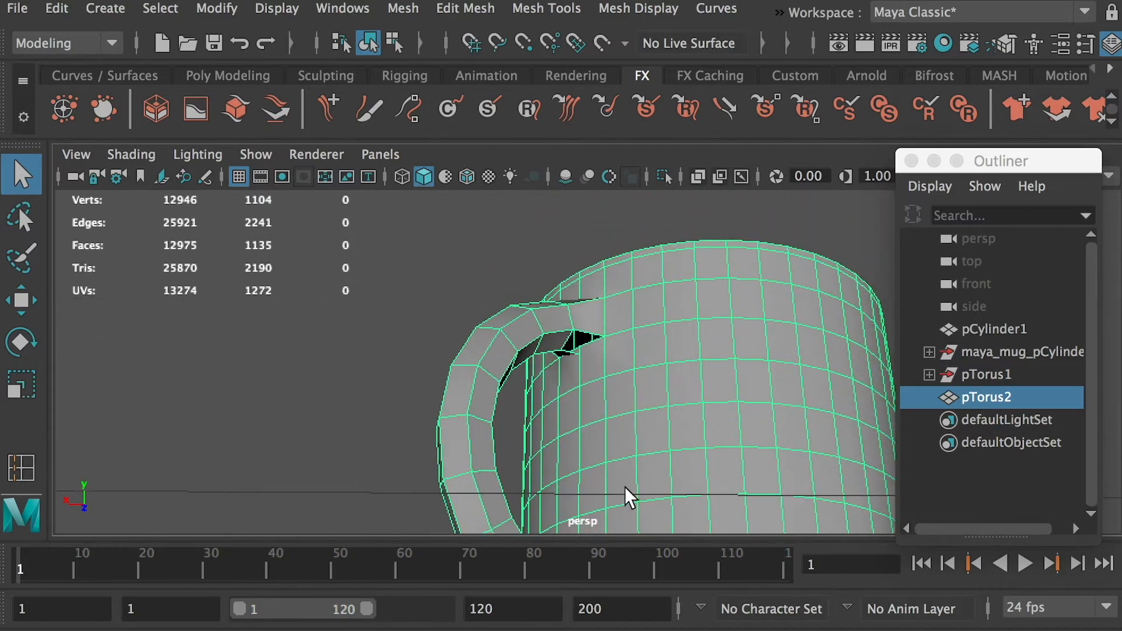
pyautogui.keyDown('alt'); pyautogui.moveTo(555, 345); pyautogui.dragTo(531, 313); pyautogui.keyUp('alt')
pyautogui.keyDown('alt'); pyautogui.moveTo(531, 313); pyautogui.dragTo(612, 377, button='right'); pyautogui.keyUp('alt')
pyautogui.keyDown('alt'); pyautogui.moveTo(611, 376); pyautogui.dragTo(577, 446, button='middle'); pyautogui.keyUp('alt')
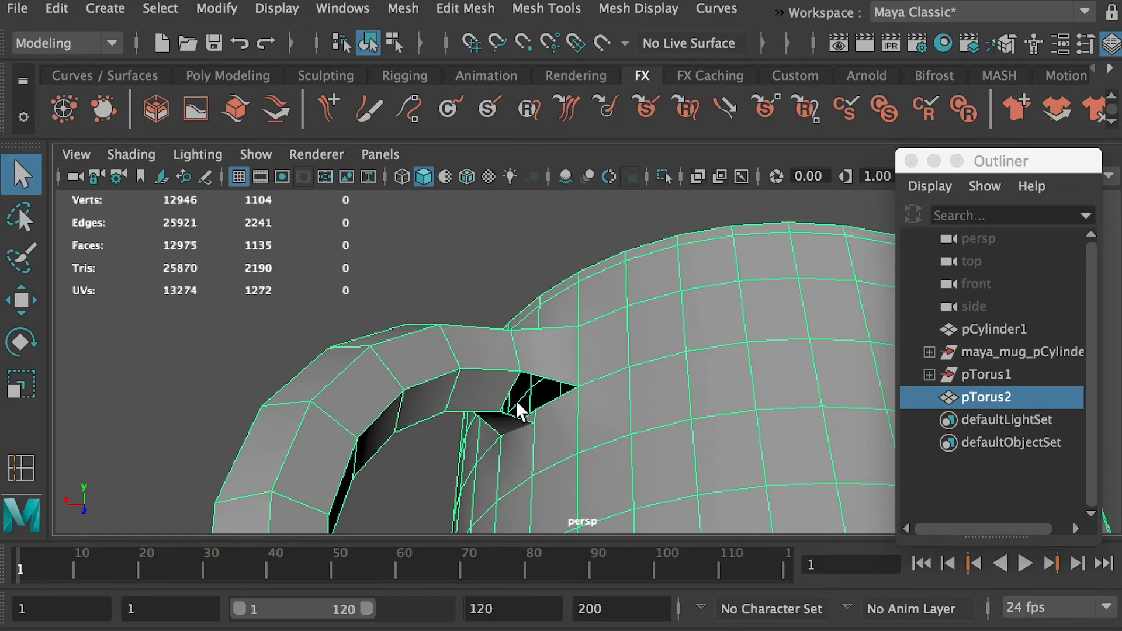
pyautogui.keyDown('alt'); pyautogui.moveTo(515, 403); pyautogui.dragTo(571, 437); pyautogui.keyUp('alt')
pyautogui.keyDown('alt'); pyautogui.moveTo(526, 359); pyautogui.dragTo(517, 366); pyautogui.keyUp('alt')
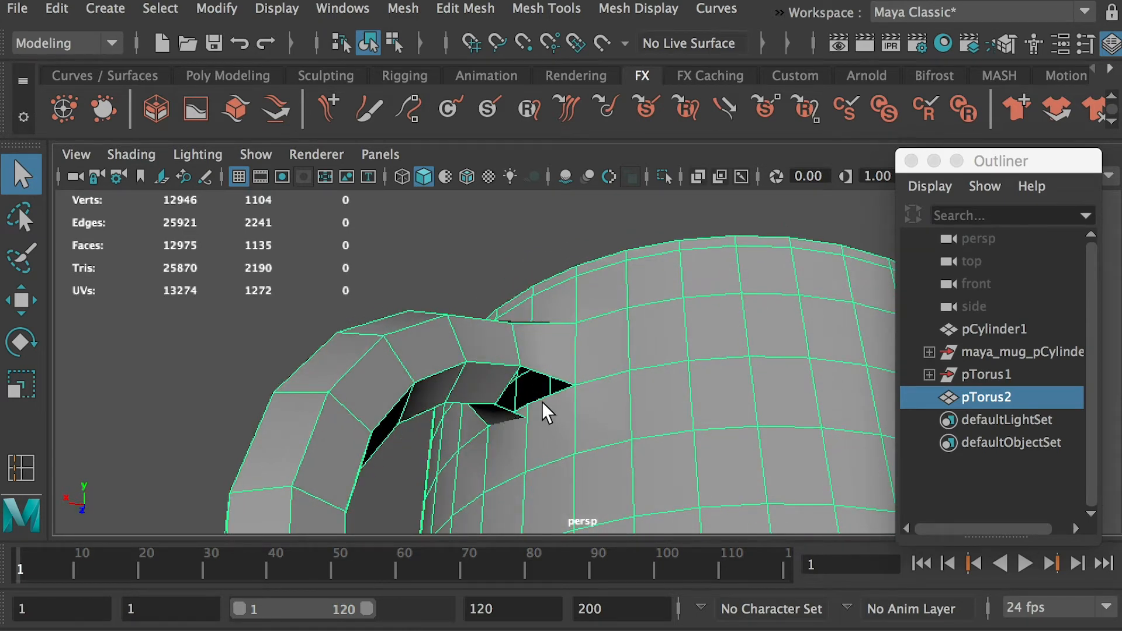
pyautogui.keyDown('alt'); pyautogui.moveTo(534, 414); pyautogui.dragTo(583, 429); pyautogui.keyUp('alt')
pyautogui.keyDown('alt'); pyautogui.moveTo(615, 489); pyautogui.dragTo(573, 378); pyautogui.keyUp('alt')
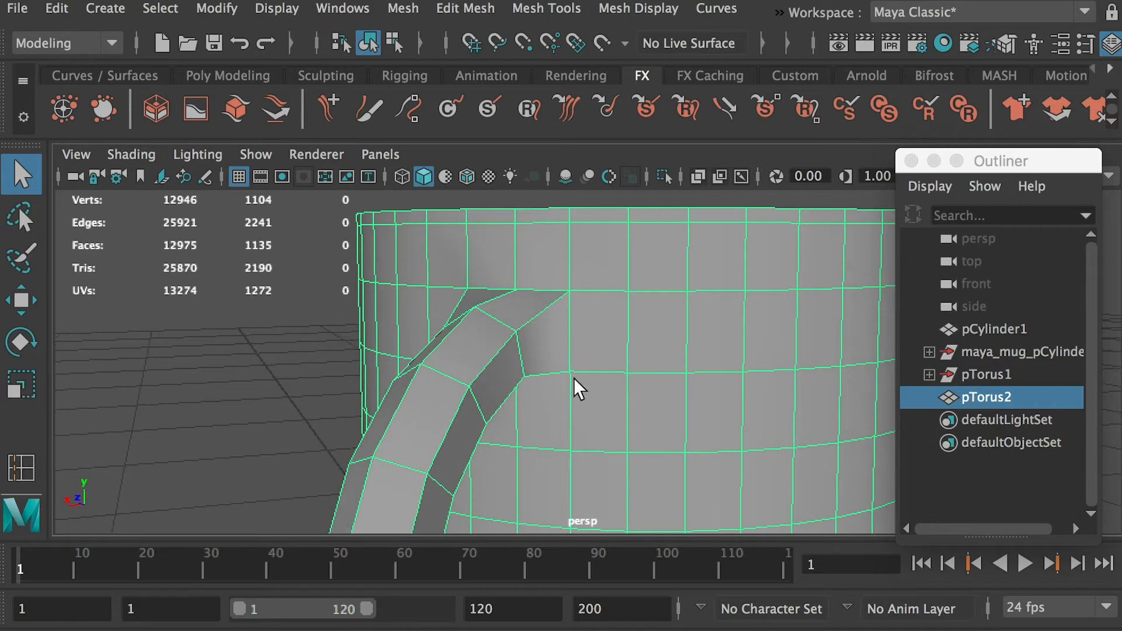
pyautogui.keyDown('alt'); pyautogui.moveTo(652, 360); pyautogui.dragTo(605, 299, button='right'); pyautogui.keyUp('alt')
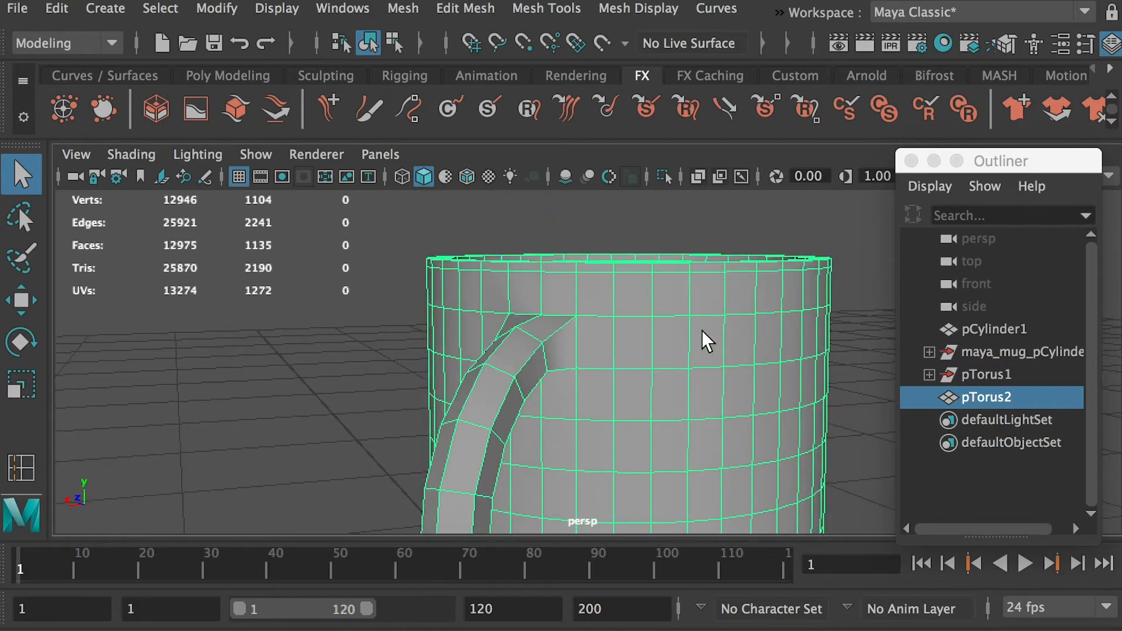
pyautogui.keyDown('alt'); pyautogui.moveTo(715, 331); pyautogui.dragTo(745, 351); pyautogui.keyUp('alt')
pyautogui.keyDown('alt'); pyautogui.moveTo(746, 351); pyautogui.dragTo(701, 353, button='right'); pyautogui.keyUp('alt')
pyautogui.keyDown('alt'); pyautogui.moveTo(701, 353); pyautogui.dragTo(677, 289, button='middle'); pyautogui.keyUp('alt')
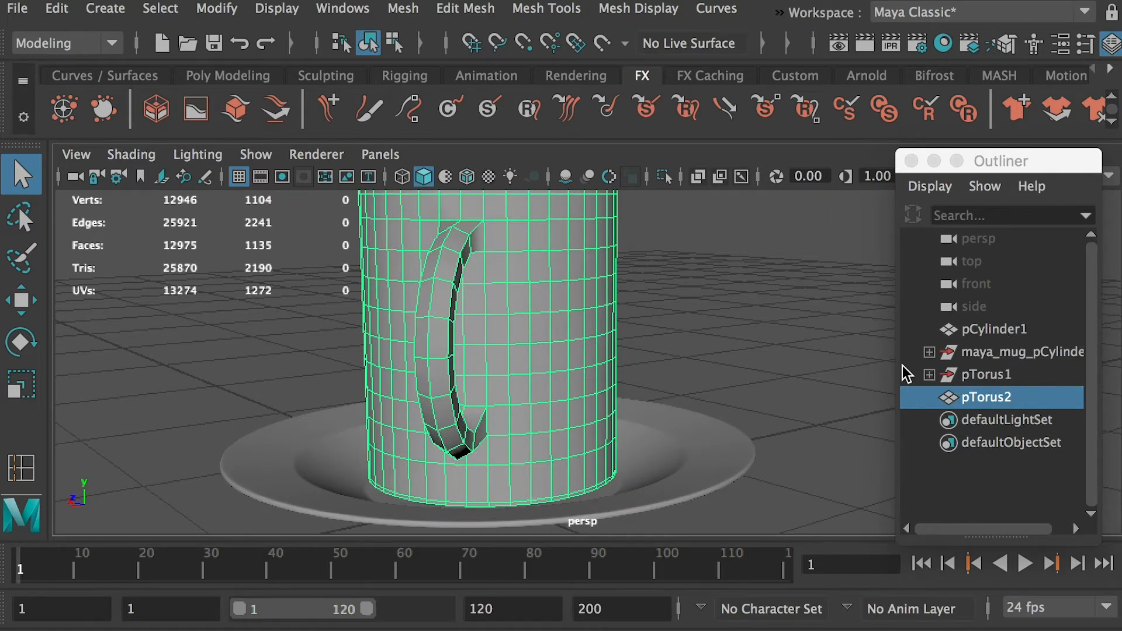
# Widen the Outliner and check in turn which geometry maya_mug_pCylinder1, pTorus1 and pTorus2 contain
pyautogui.moveTo(897, 371); pyautogui.dragTo(821, 369)
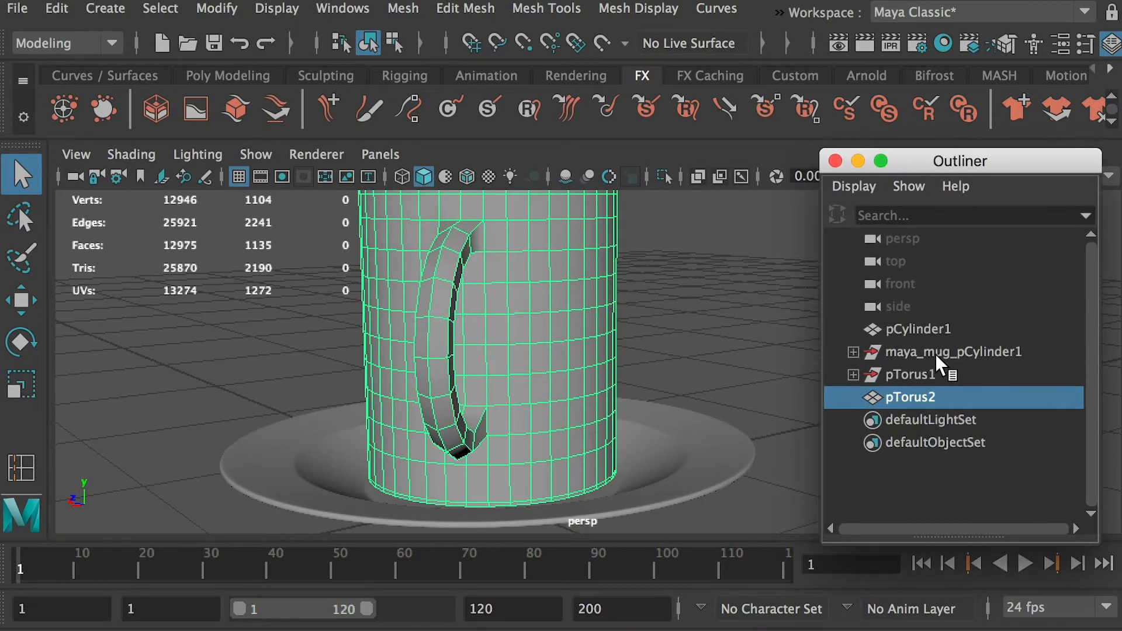
pyautogui.click(986, 354)
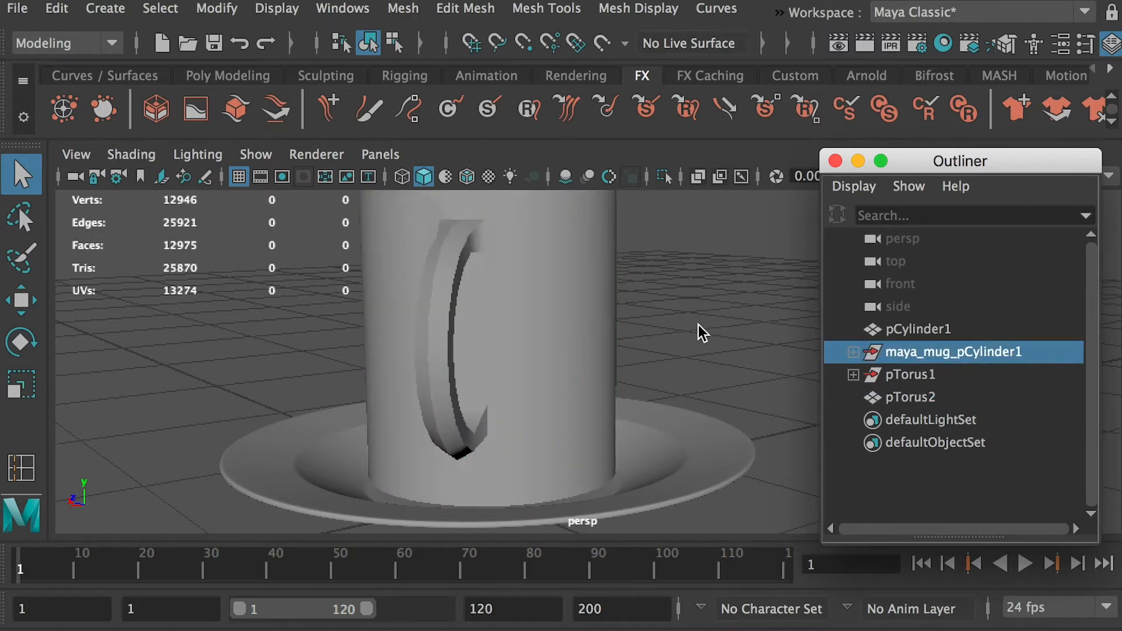
pyautogui.keyDown('alt'); pyautogui.moveTo(699, 325); pyautogui.dragTo(524, 325); pyautogui.keyUp('alt')
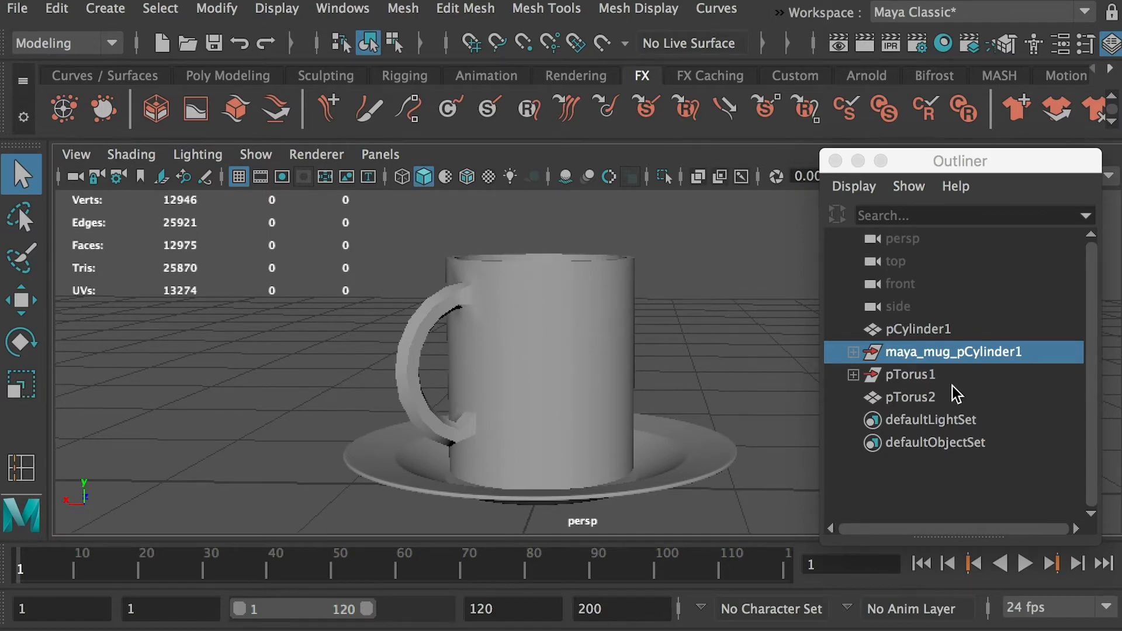
pyautogui.click(913, 377)
pyautogui.click(912, 396)
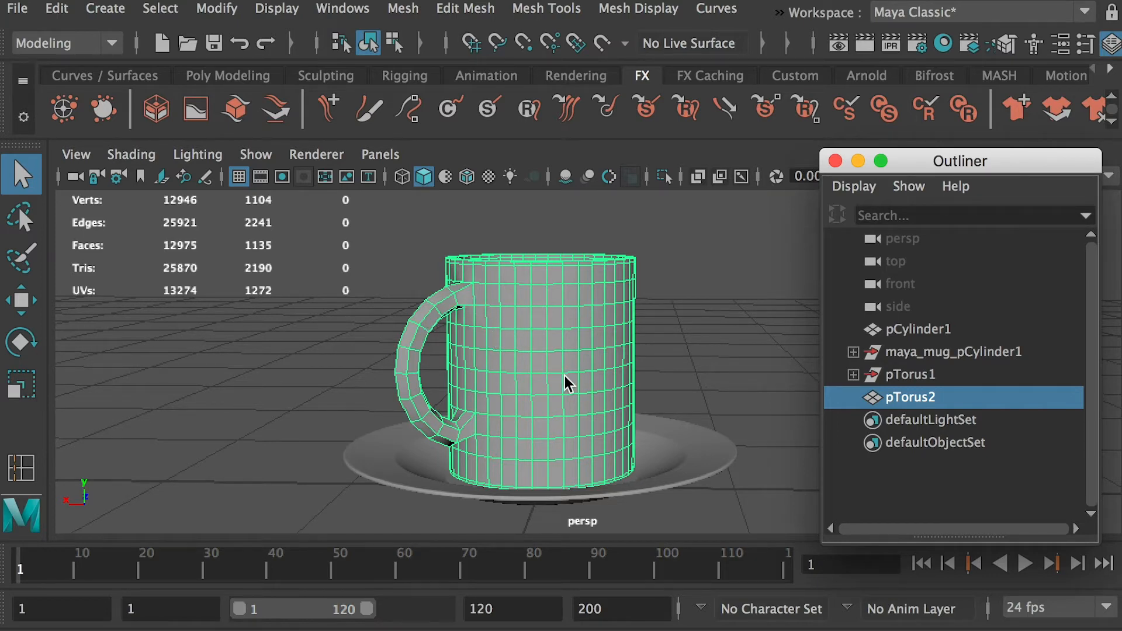
pyautogui.keyDown('alt'); pyautogui.moveTo(528, 262); pyautogui.dragTo(512, 287); pyautogui.keyUp('alt')
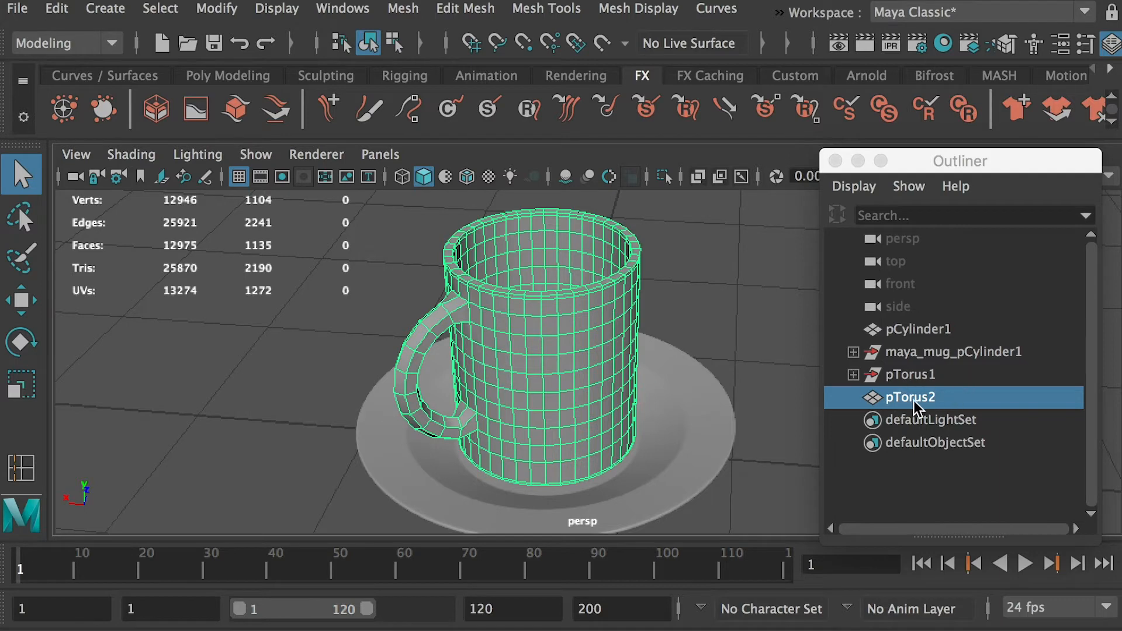
# Expand the pTorus1 and maya_mug_pCylinder1 groups to view their child nodes, and collapse both again
pyautogui.click(853, 375)
pyautogui.click(853, 352)
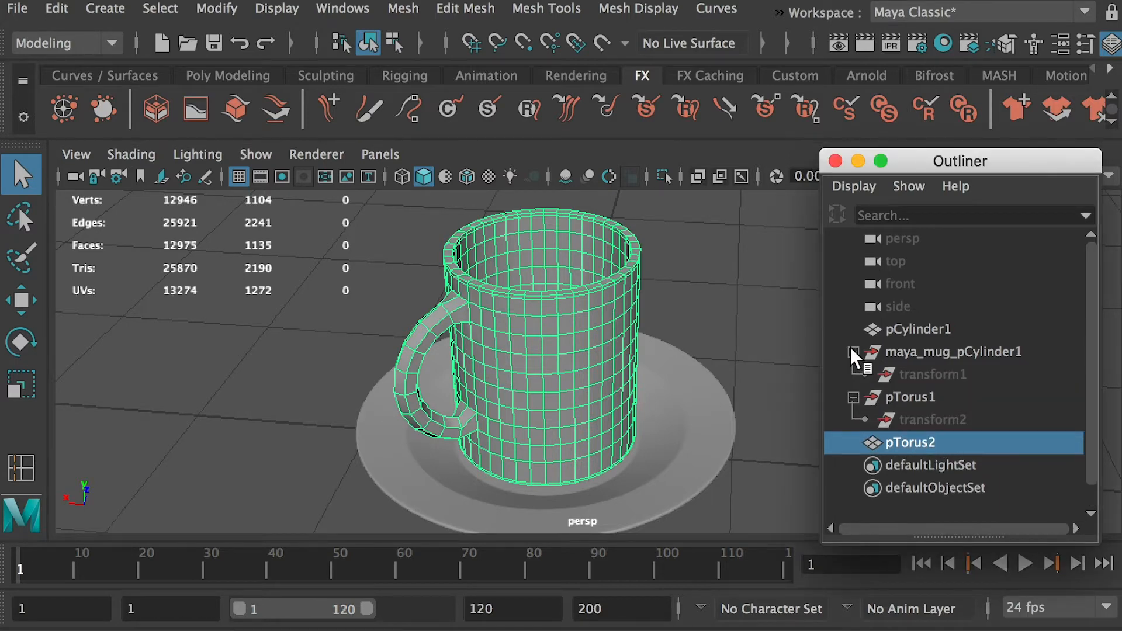
pyautogui.click(852, 352)
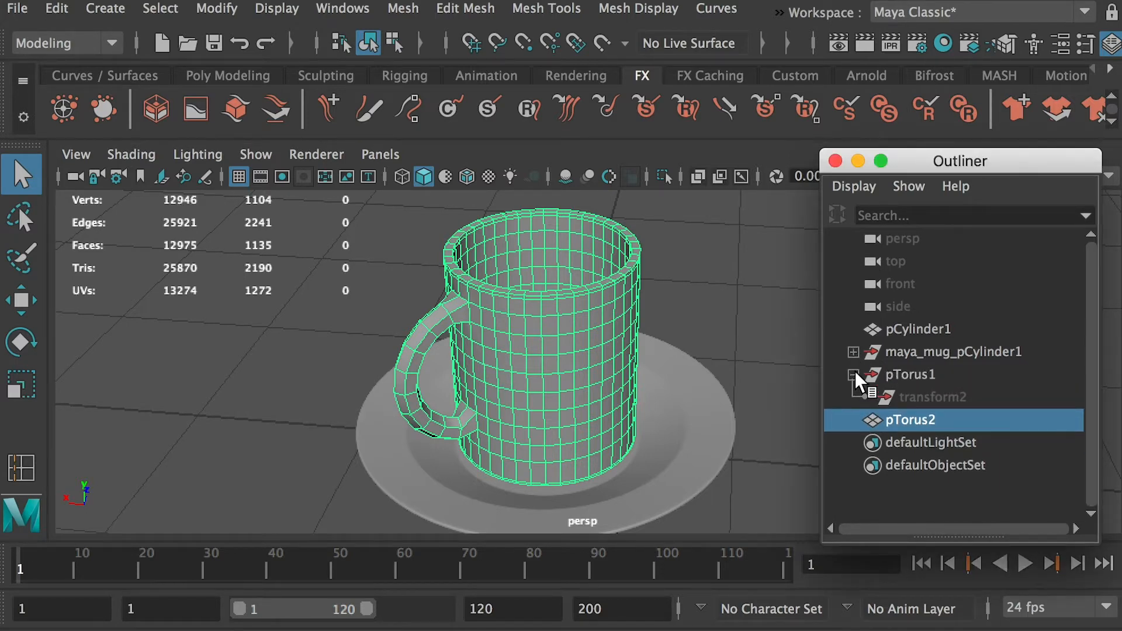
pyautogui.click(853, 374)
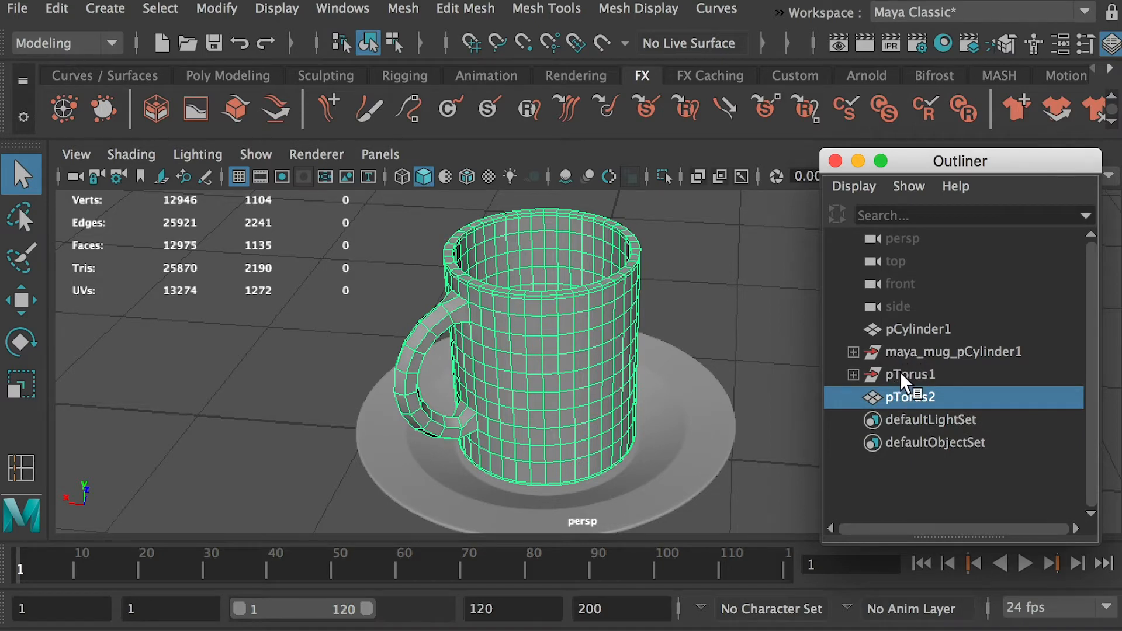
pyautogui.keyDown('alt'); pyautogui.moveTo(532, 369); pyautogui.dragTo(538, 338); pyautogui.keyUp('alt')
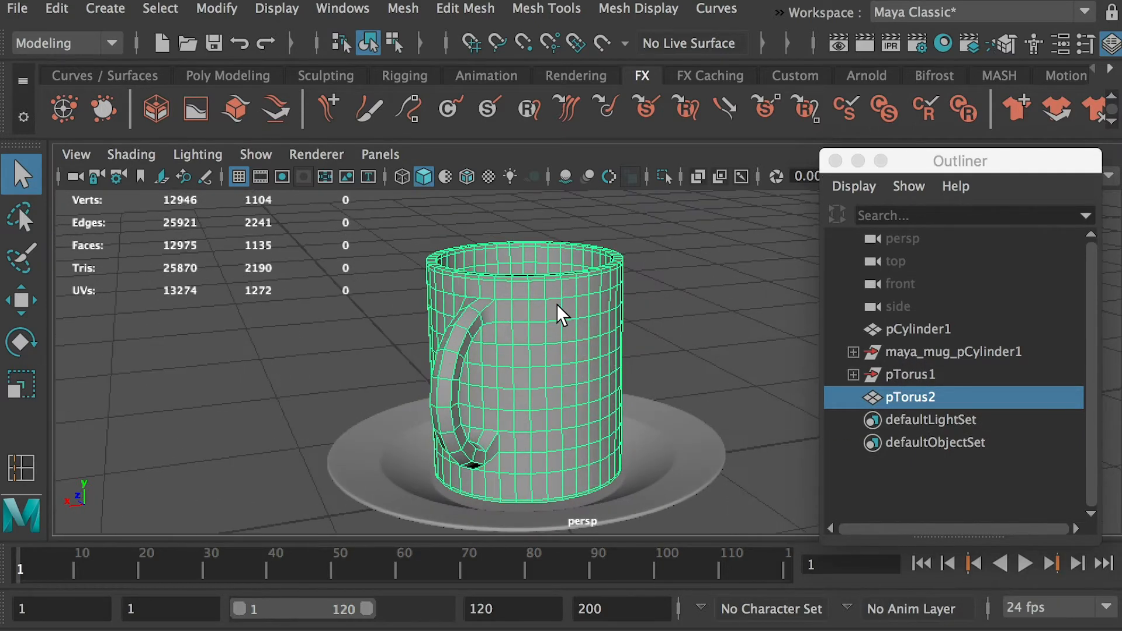
pyautogui.keyDown('alt'); pyautogui.moveTo(715, 297); pyautogui.dragTo(596, 307, button='right'); pyautogui.keyUp('alt')
pyautogui.keyDown('alt'); pyautogui.moveTo(596, 308); pyautogui.dragTo(475, 281); pyautogui.keyUp('alt')
pyautogui.keyDown('alt'); pyautogui.moveTo(474, 280); pyautogui.dragTo(659, 409, button='right'); pyautogui.keyUp('alt')
pyautogui.keyDown('alt'); pyautogui.moveTo(535, 365); pyautogui.dragTo(538, 363, button='middle'); pyautogui.keyUp('alt')
pyautogui.keyDown('alt'); pyautogui.moveTo(538, 363); pyautogui.dragTo(440, 363, button='right'); pyautogui.keyUp('alt')
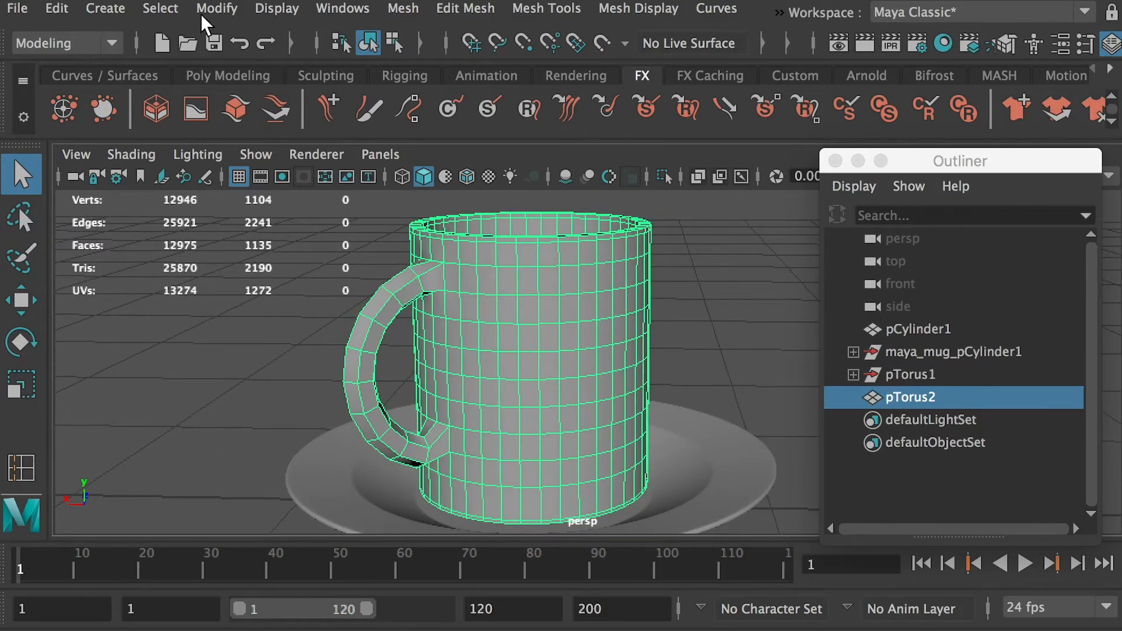
# Try to delete all construction history in the scene
pyautogui.click(216, 9)
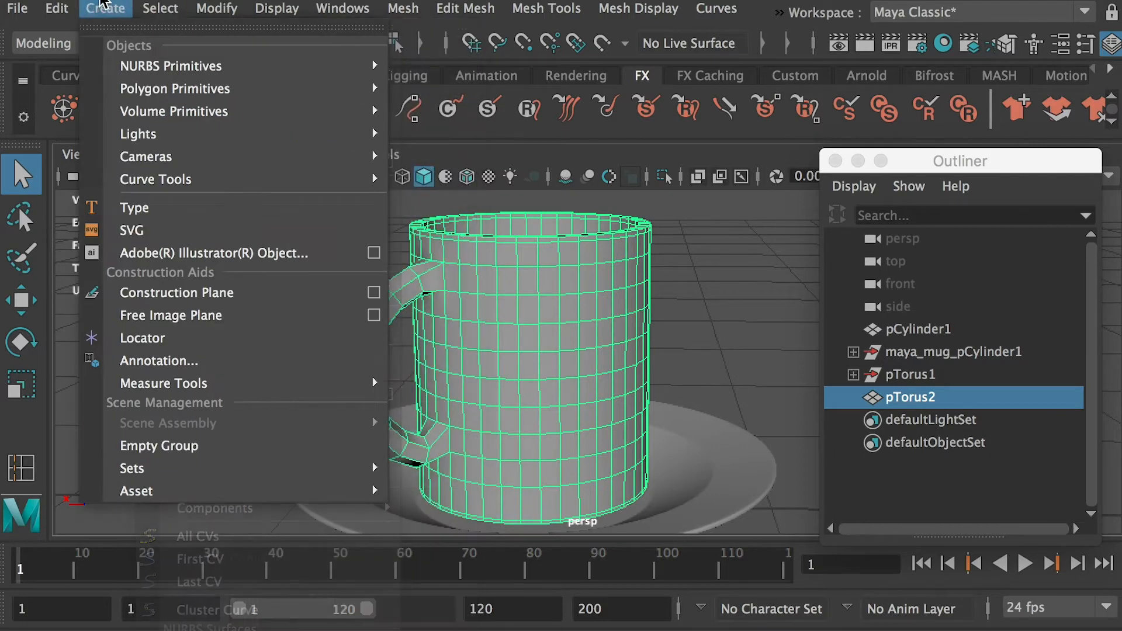
pyautogui.click(55, 8)
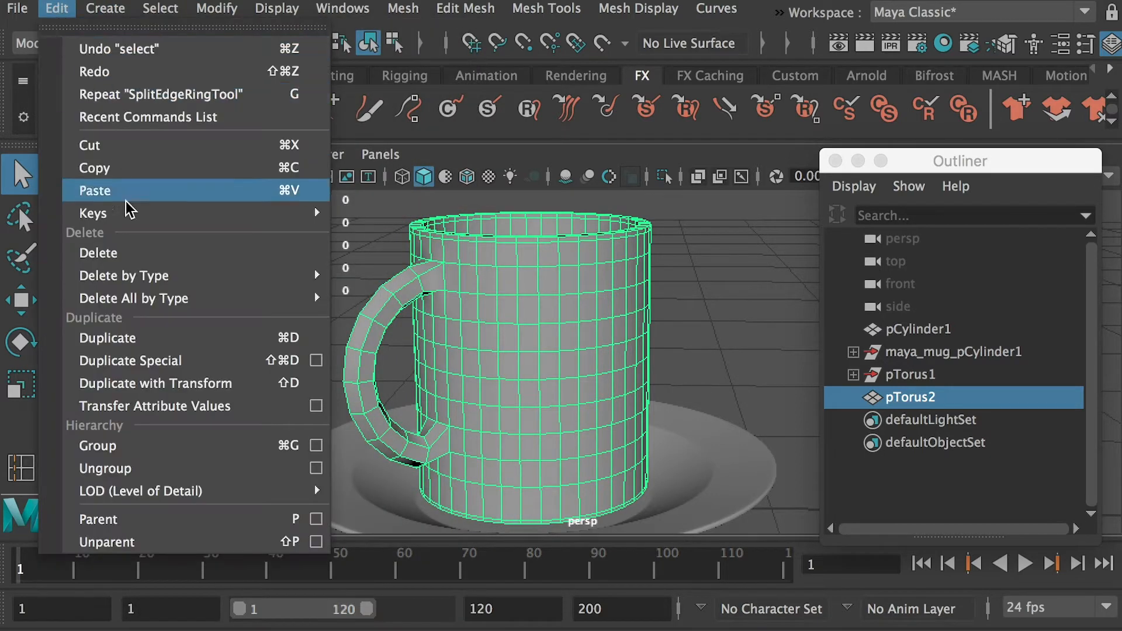
pyautogui.moveTo(318, 300)
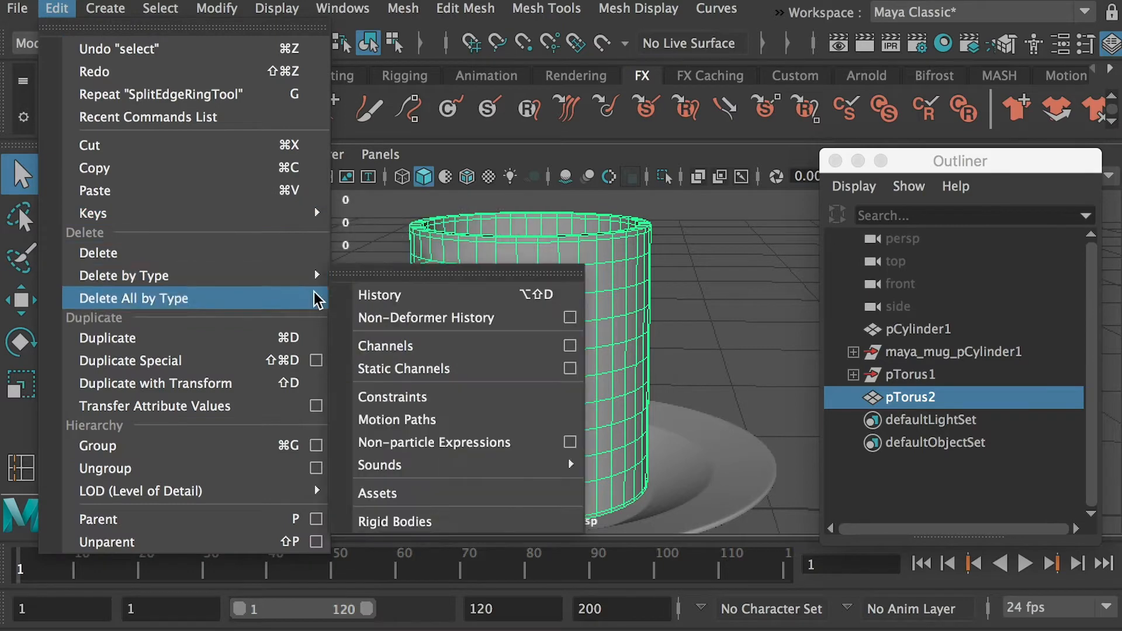
pyautogui.click(407, 299)
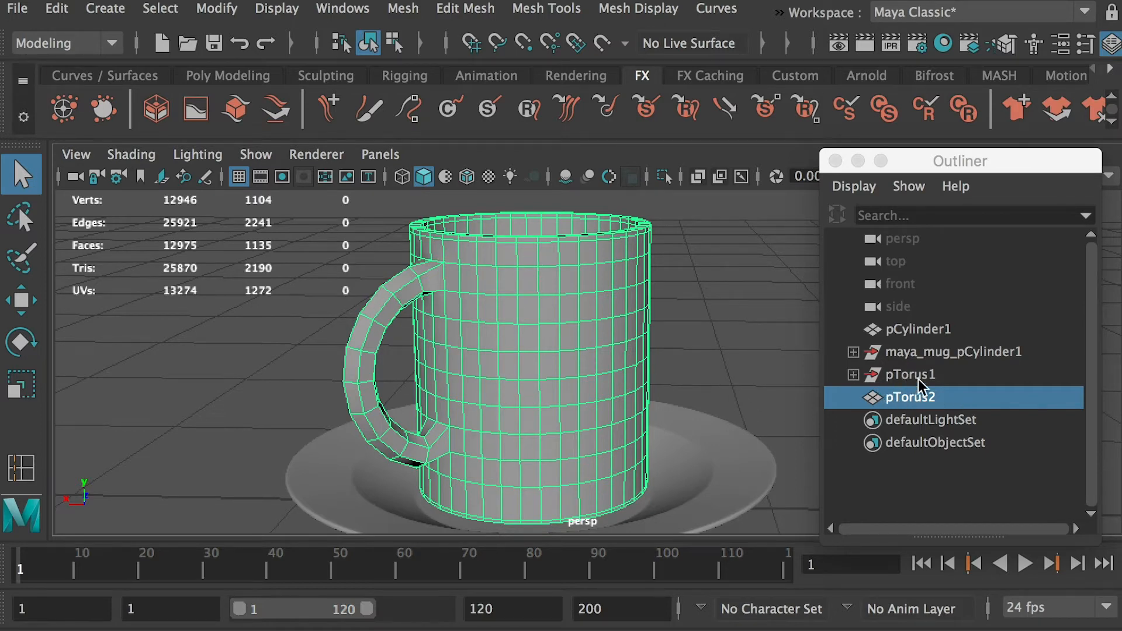
pyautogui.click(853, 352)
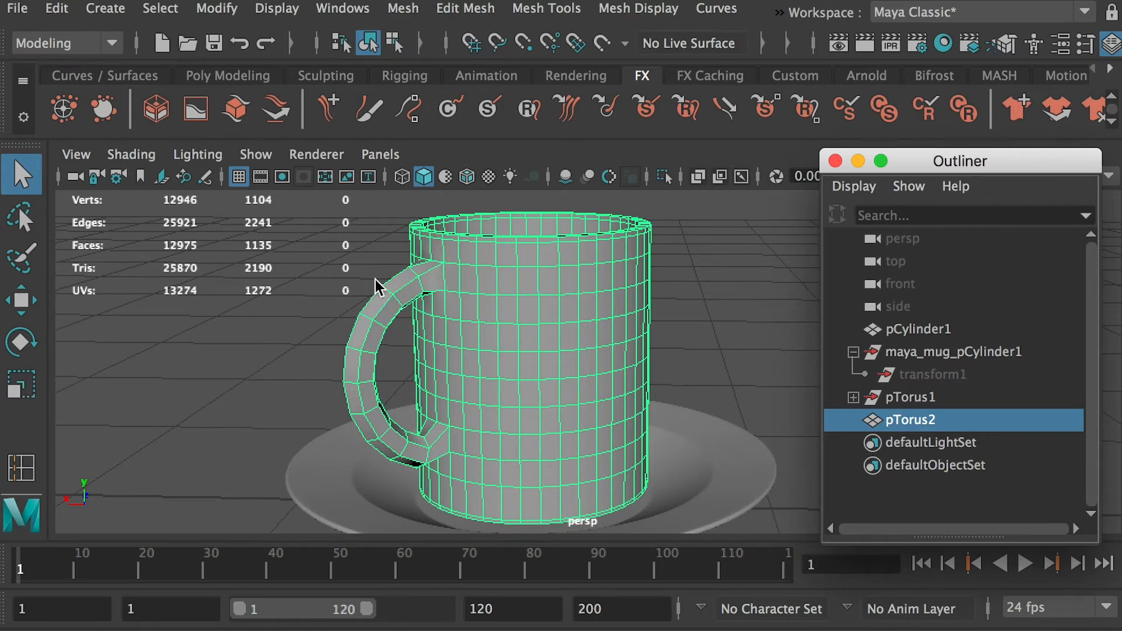
pyautogui.moveTo(910, 419); pyautogui.dragTo(926, 383, button='middle')
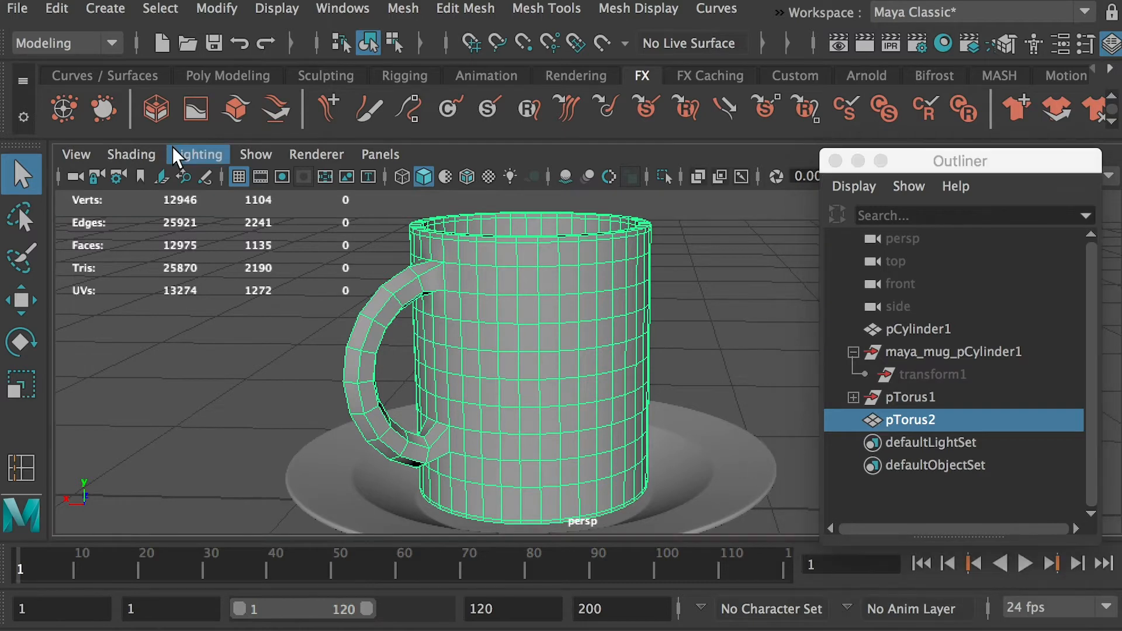
pyautogui.click(213, 8)
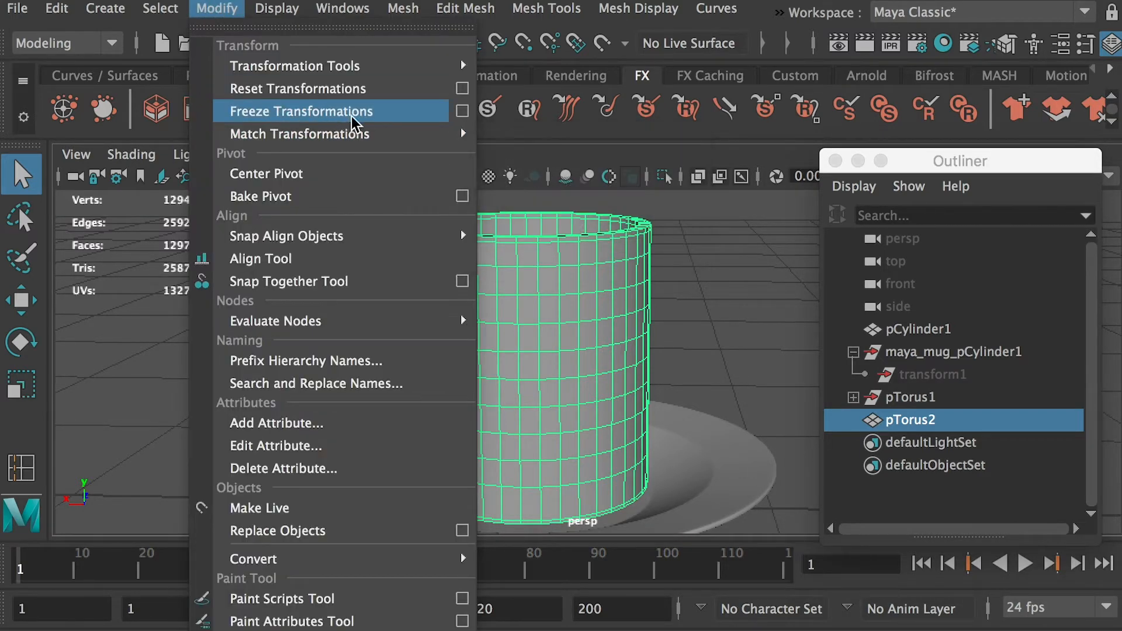
pyautogui.click(56, 8)
pyautogui.click(57, 8)
pyautogui.moveTo(124, 275)
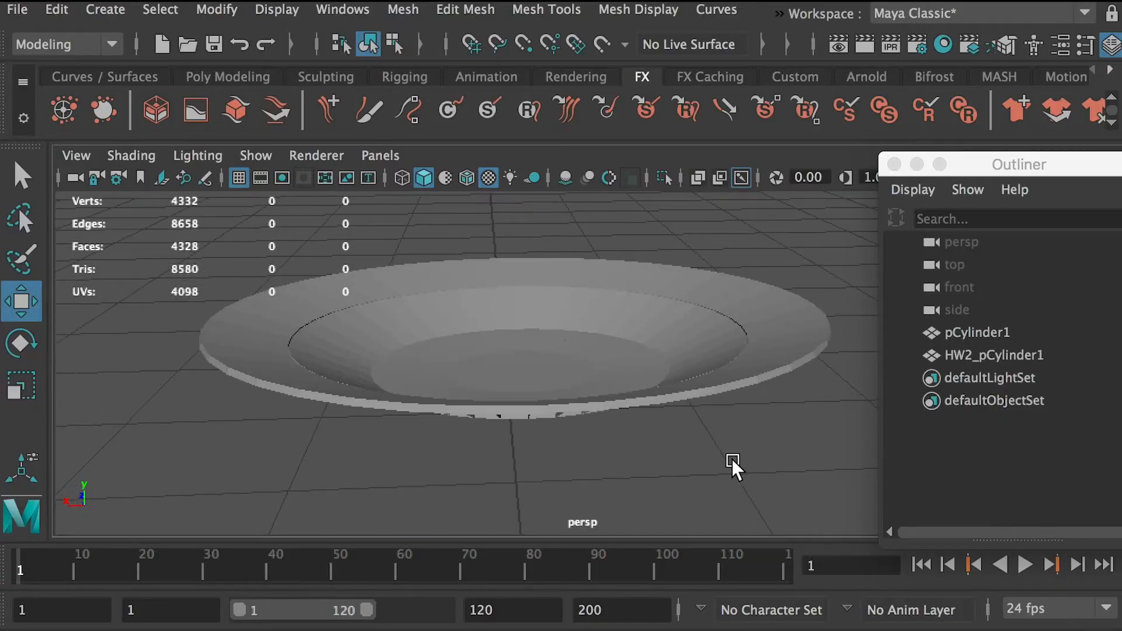
# Select eight neighbouring radial edges across the rim and sloping inner wall of the HW2_pCylinder1 plate
pyautogui.keyDown('alt'); pyautogui.moveTo(667, 395); pyautogui.dragTo(598, 335); pyautogui.keyUp('alt')
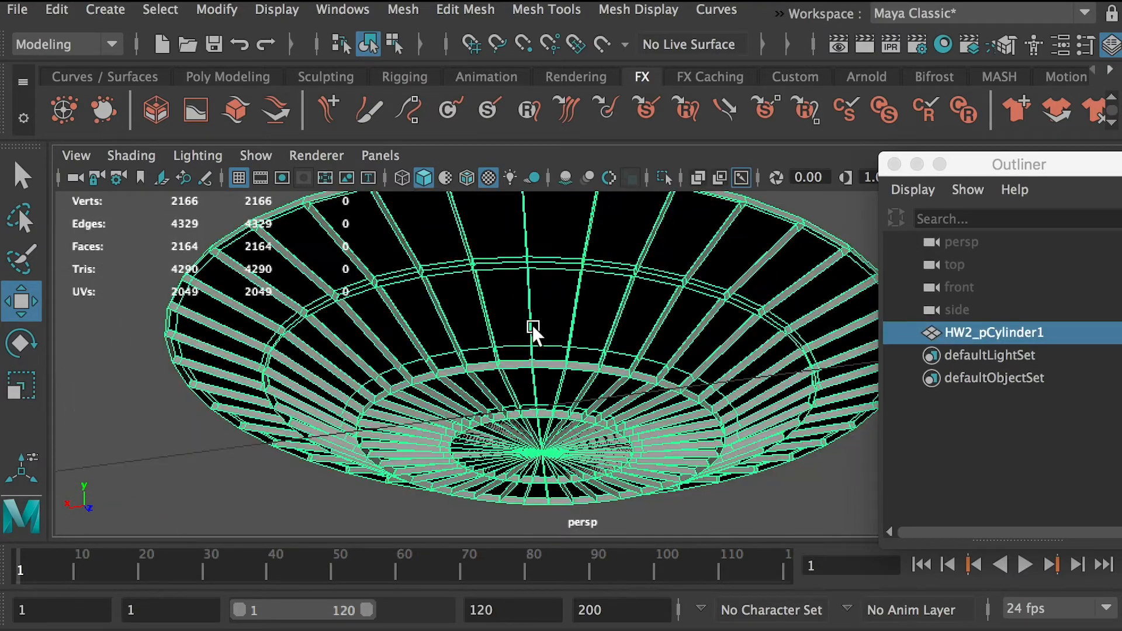
pyautogui.keyDown('alt'); pyautogui.moveTo(505, 377); pyautogui.dragTo(377, 432); pyautogui.keyUp('alt')
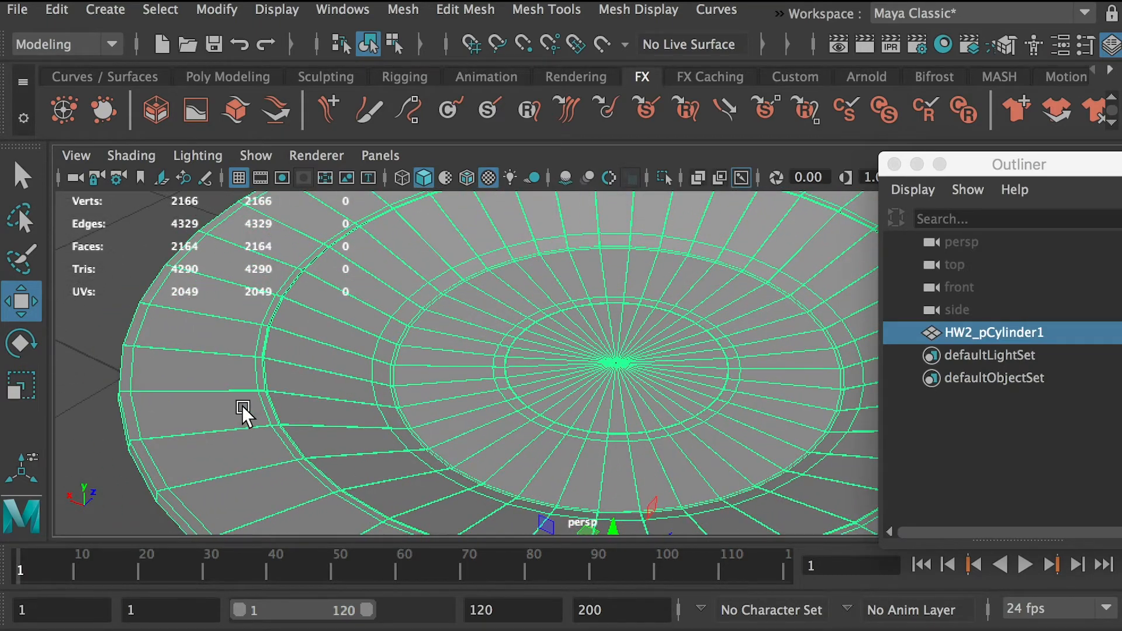
pyautogui.moveTo(241, 345); pyautogui.dragTo(241, 310, button='right')
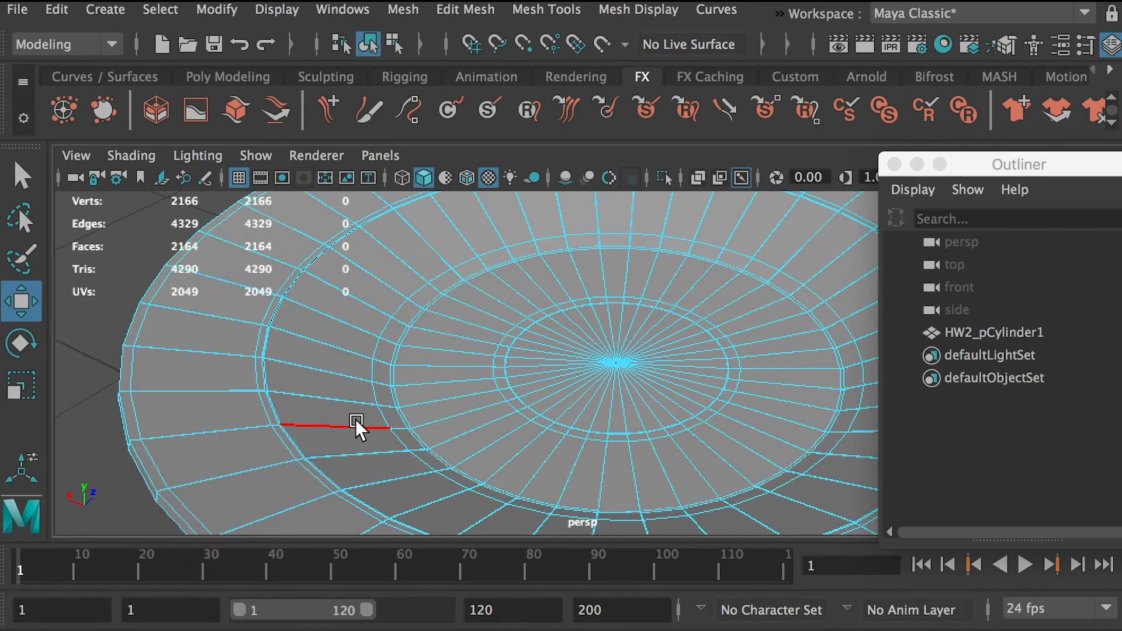
pyautogui.click(207, 427)
pyautogui.keyDown('shift'); pyautogui.click(299, 424); pyautogui.keyUp('shift')
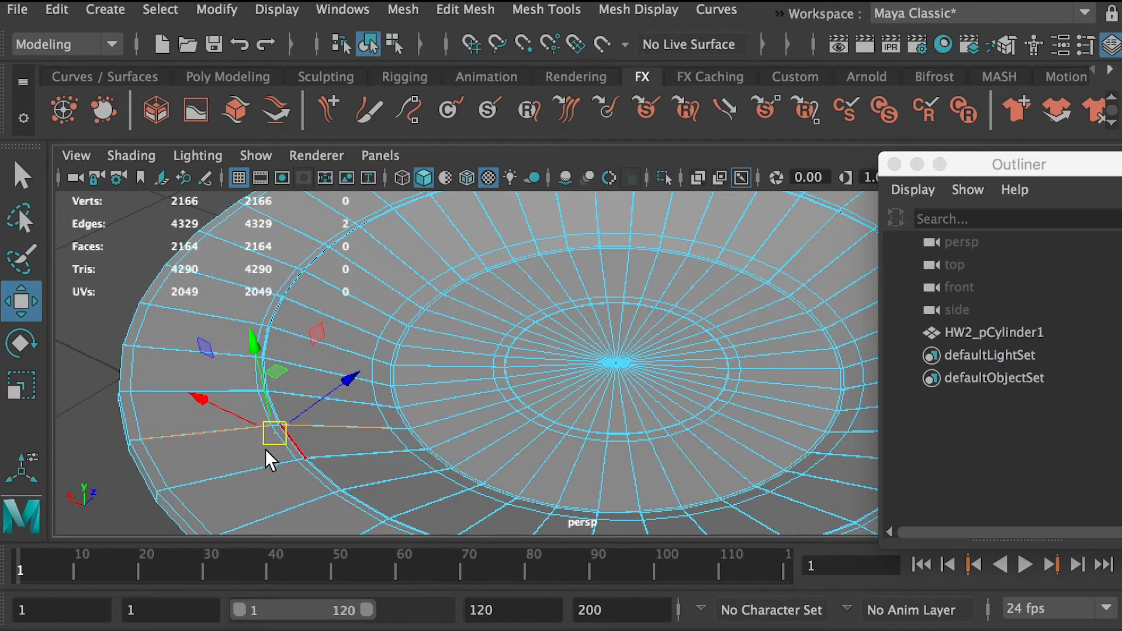
pyautogui.keyDown('shift'); pyautogui.click(247, 461); pyautogui.keyUp('shift')
pyautogui.keyDown('shift'); pyautogui.click(329, 444); pyautogui.keyUp('shift')
pyautogui.keyDown('shift'); pyautogui.click(292, 499); pyautogui.keyUp('shift')
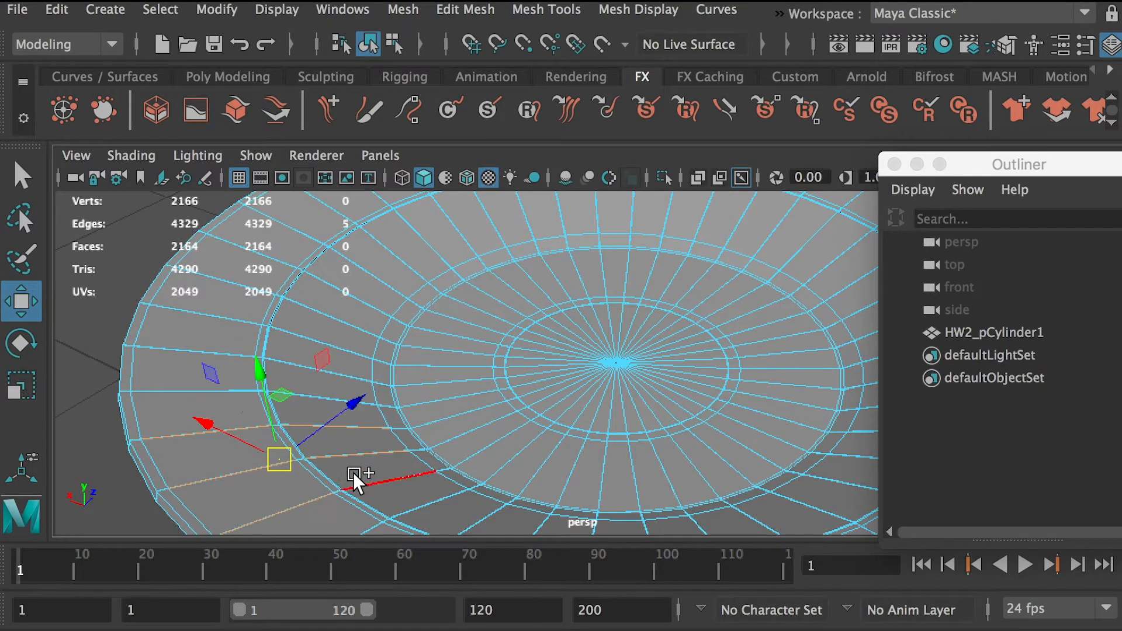
pyautogui.keyDown('shift'); pyautogui.click(356, 474); pyautogui.keyUp('shift')
pyautogui.keyDown('shift'); pyautogui.click(174, 389); pyautogui.keyUp('shift')
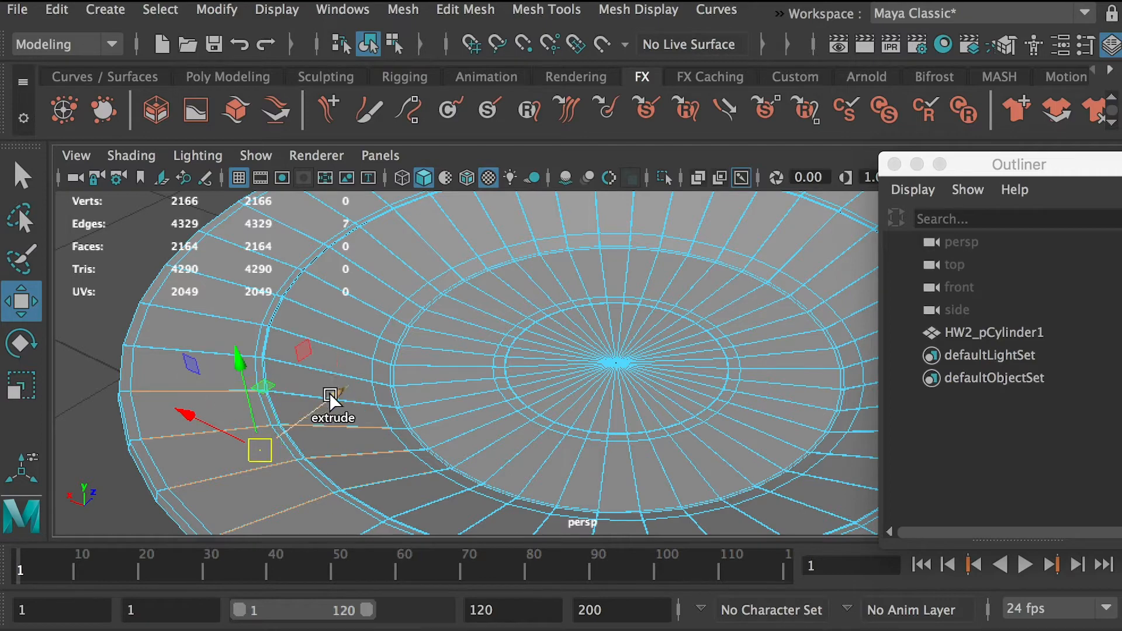
pyautogui.keyDown('shift'); pyautogui.click(360, 397); pyautogui.keyUp('shift')
# Extrude the selected radial edges with a thickness of 0.2, moving the Outliner out of the way
pyautogui.keyDown('alt'); pyautogui.moveTo(367, 410); pyautogui.dragTo(380, 385); pyautogui.keyUp('alt')
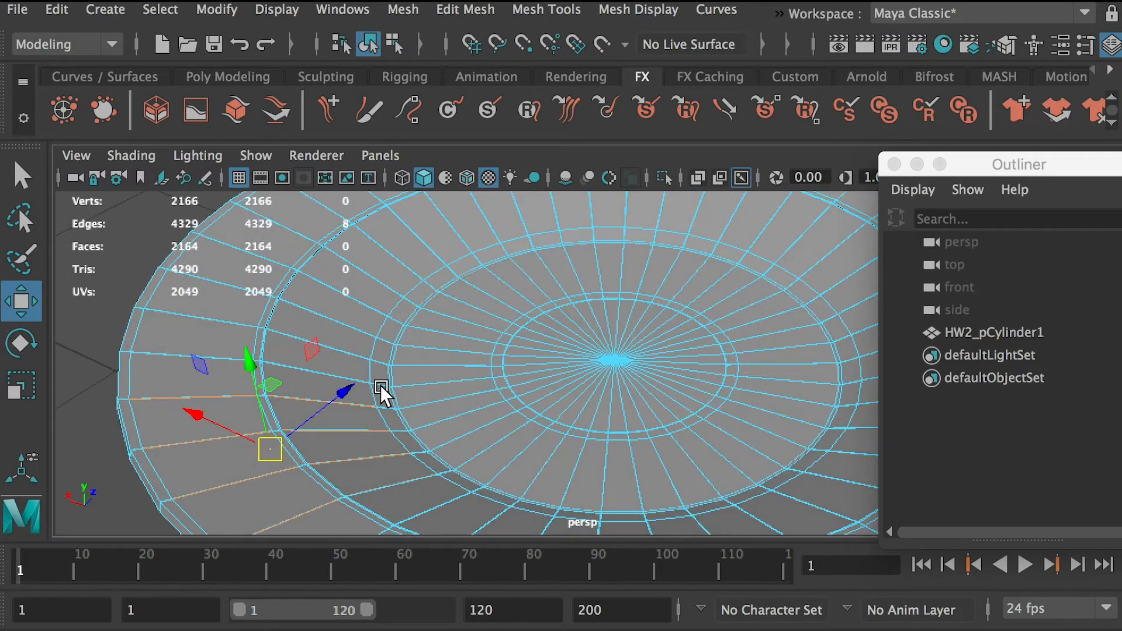
pyautogui.click(465, 10)
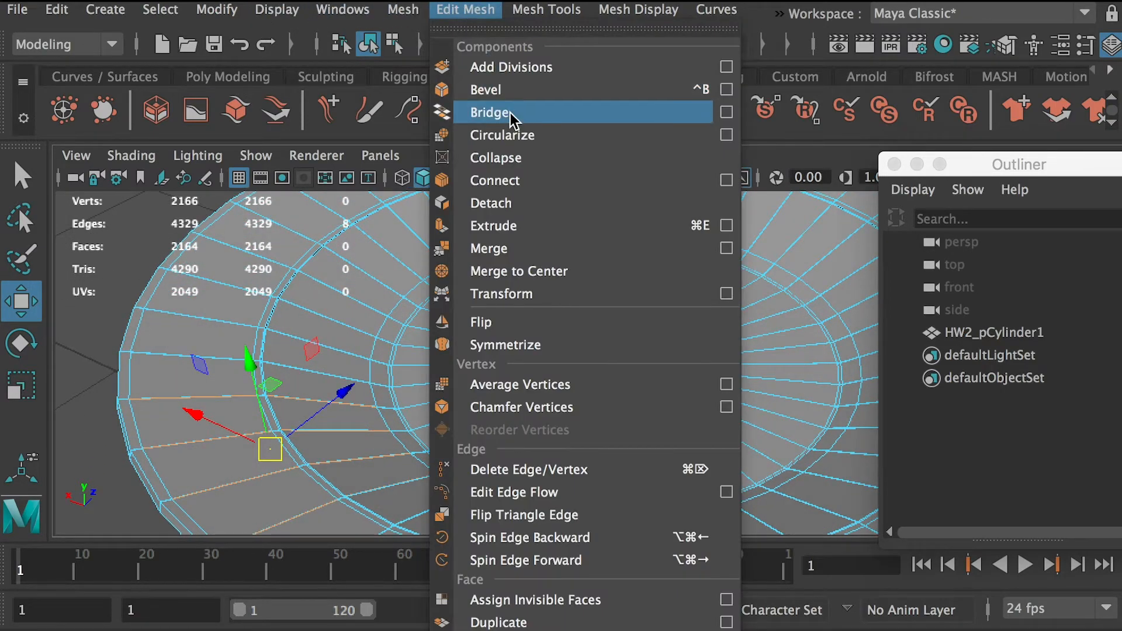
pyautogui.click(526, 226)
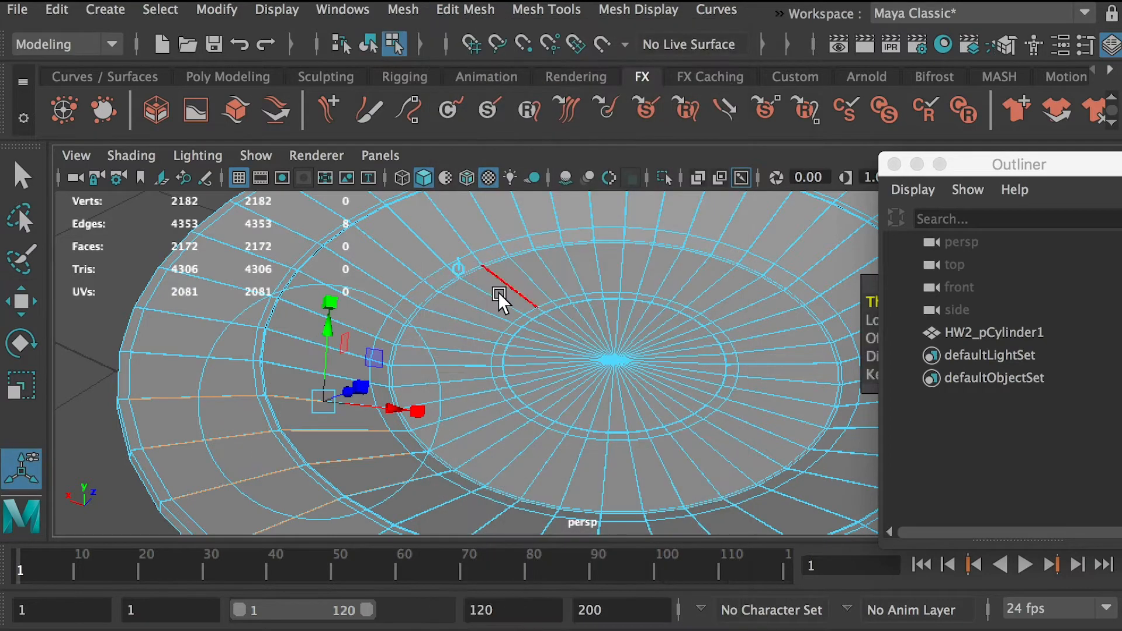
pyautogui.keyDown('alt'); pyautogui.moveTo(497, 292); pyautogui.dragTo(368, 380); pyautogui.keyUp('alt')
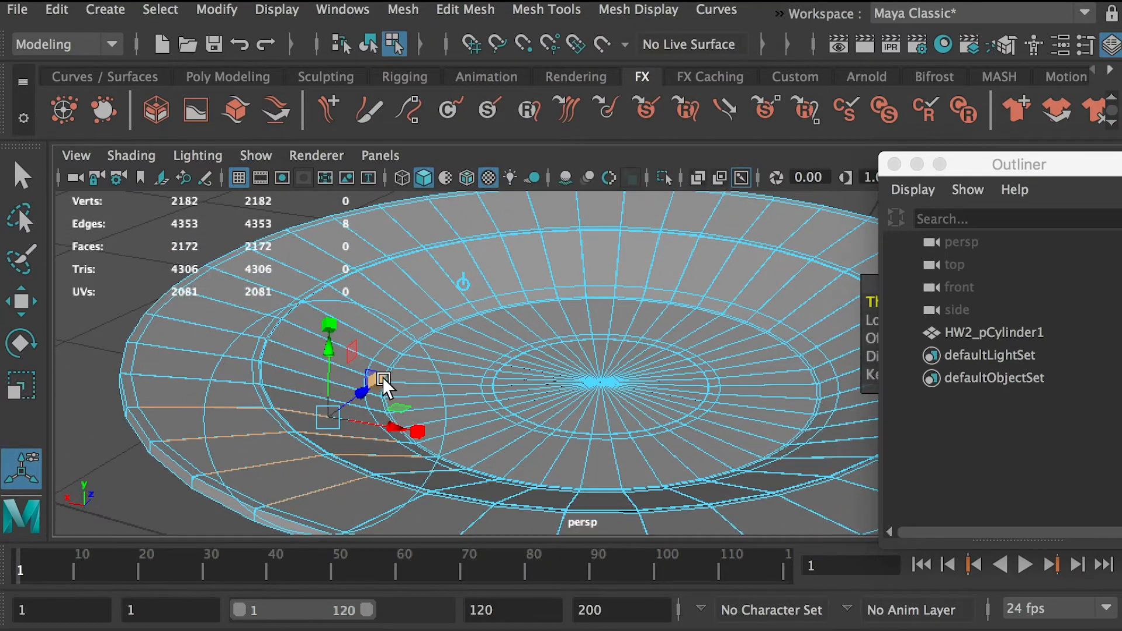
pyautogui.moveTo(970, 169); pyautogui.dragTo(1121, 169)
pyautogui.moveTo(906, 300)
pyautogui.mouseDown()
pyautogui.moveTo(935, 300)
pyautogui.moveTo(909, 300)
pyautogui.mouseUp()
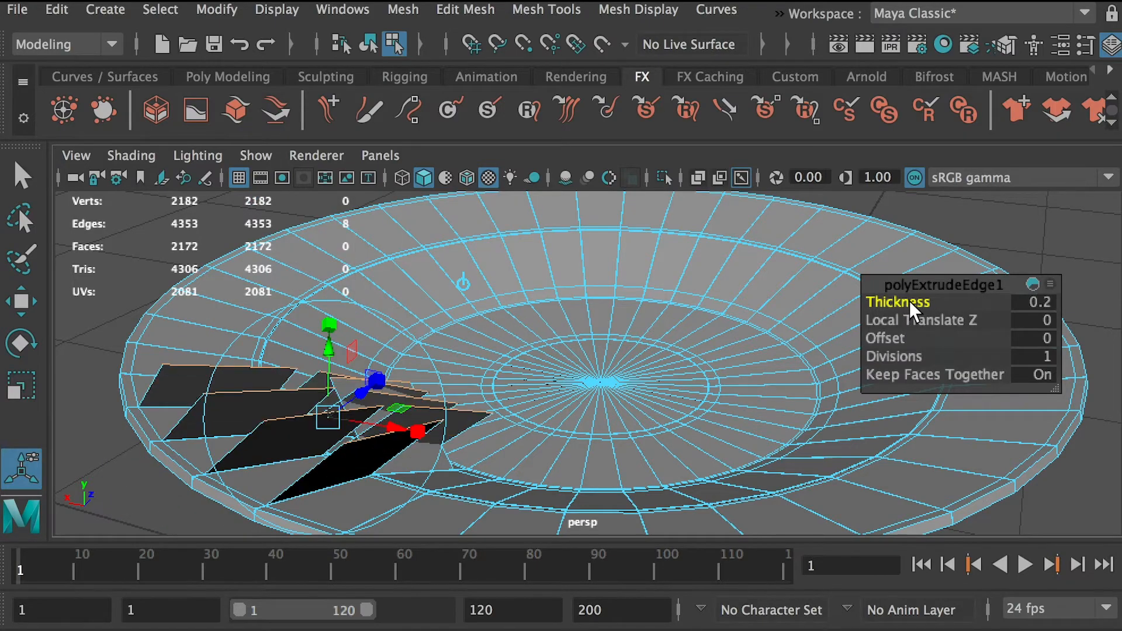
# Switch the plate to face selection and select three faces on the far side of its inner wall
pyautogui.keyDown('alt'); pyautogui.moveTo(684, 327); pyautogui.dragTo(503, 414); pyautogui.keyUp('alt')
pyautogui.keyDown('alt'); pyautogui.moveTo(654, 403); pyautogui.dragTo(549, 382, button='right'); pyautogui.keyUp('alt')
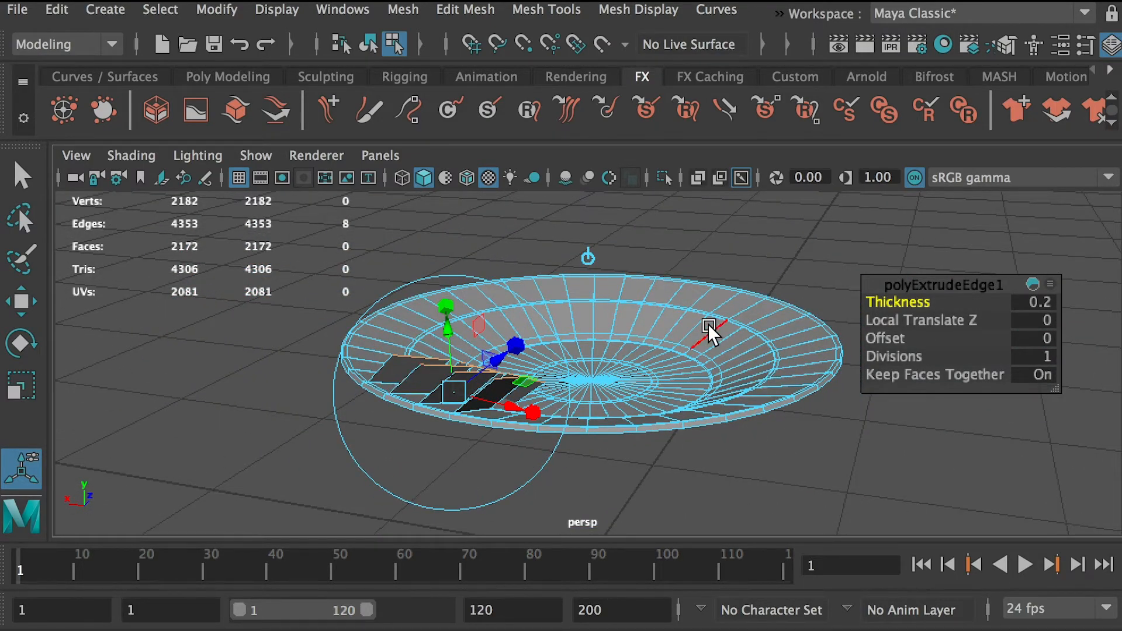
pyautogui.scroll(3, 678, 327)
pyautogui.moveTo(681, 335); pyautogui.dragTo(681, 397, button='right')
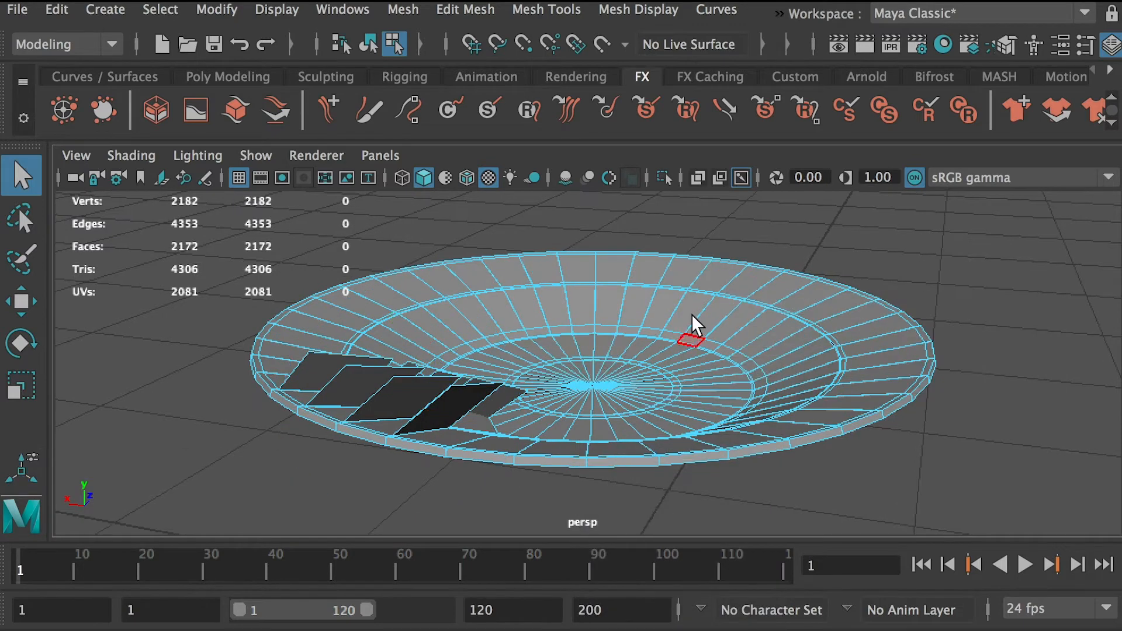
pyautogui.click(692, 312)
pyautogui.keyDown('shift'); pyautogui.click(715, 314); pyautogui.keyUp('shift')
pyautogui.keyDown('shift'); pyautogui.click(734, 333); pyautogui.keyUp('shift')
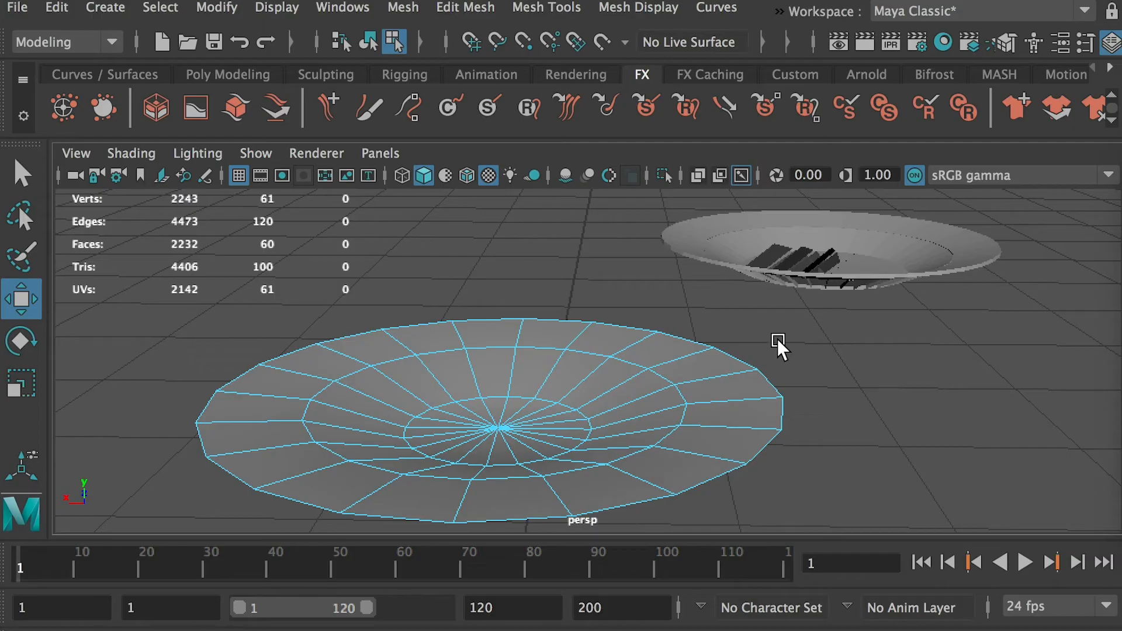
# Select all faces of the low-poly single-sided plate and extrude them with a thickness of 0.1
pyautogui.keyDown('alt'); pyautogui.moveTo(812, 357); pyautogui.dragTo(811, 364); pyautogui.keyUp('alt')
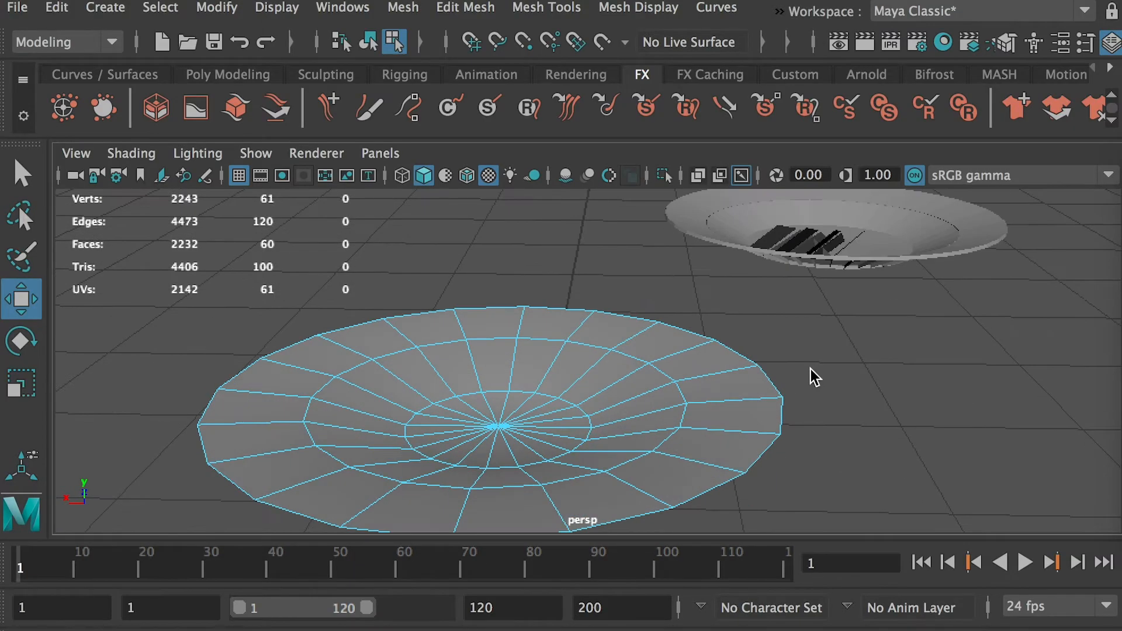
pyautogui.click(711, 379)
pyautogui.doubleClick(687, 360)
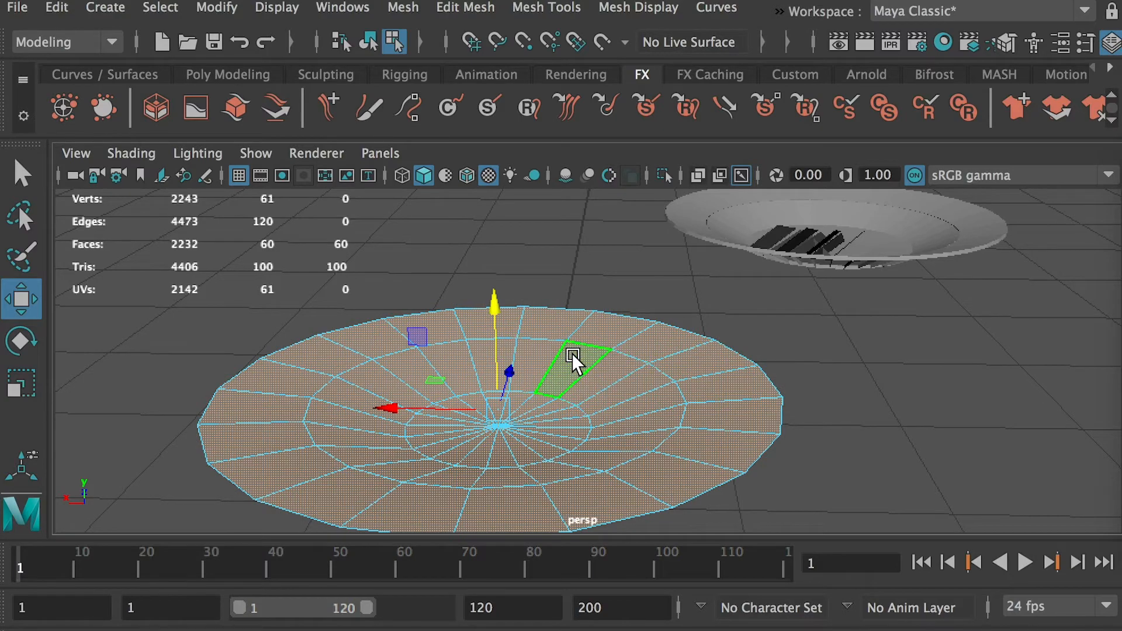
pyautogui.keyDown('alt'); pyautogui.moveTo(572, 354); pyautogui.dragTo(573, 351); pyautogui.keyUp('alt')
pyautogui.click(467, 8)
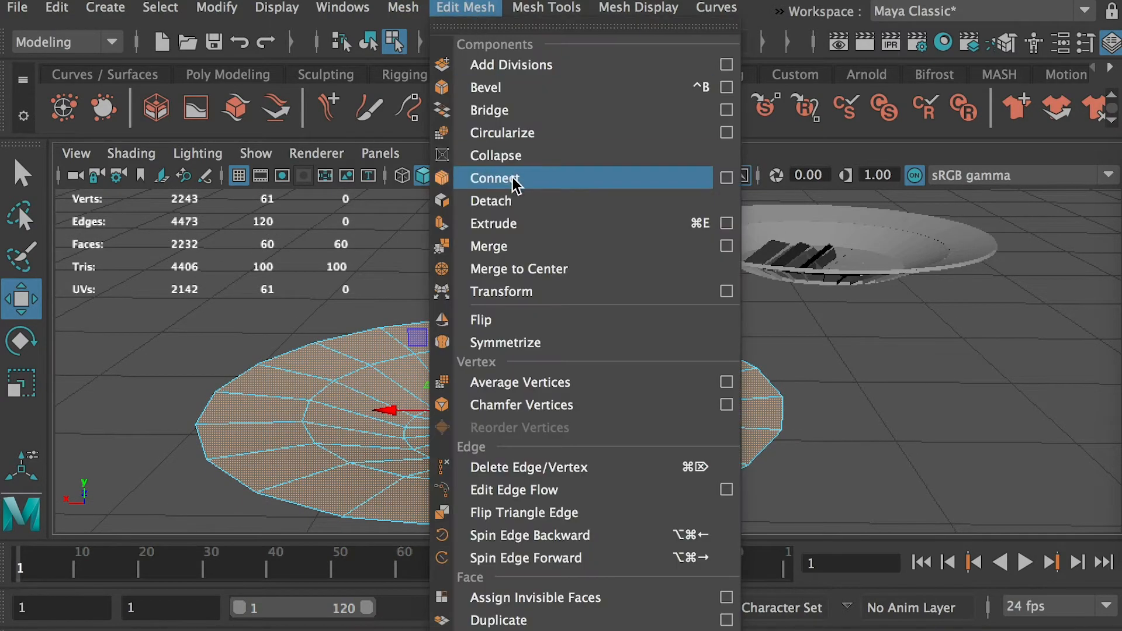
pyautogui.click(518, 222)
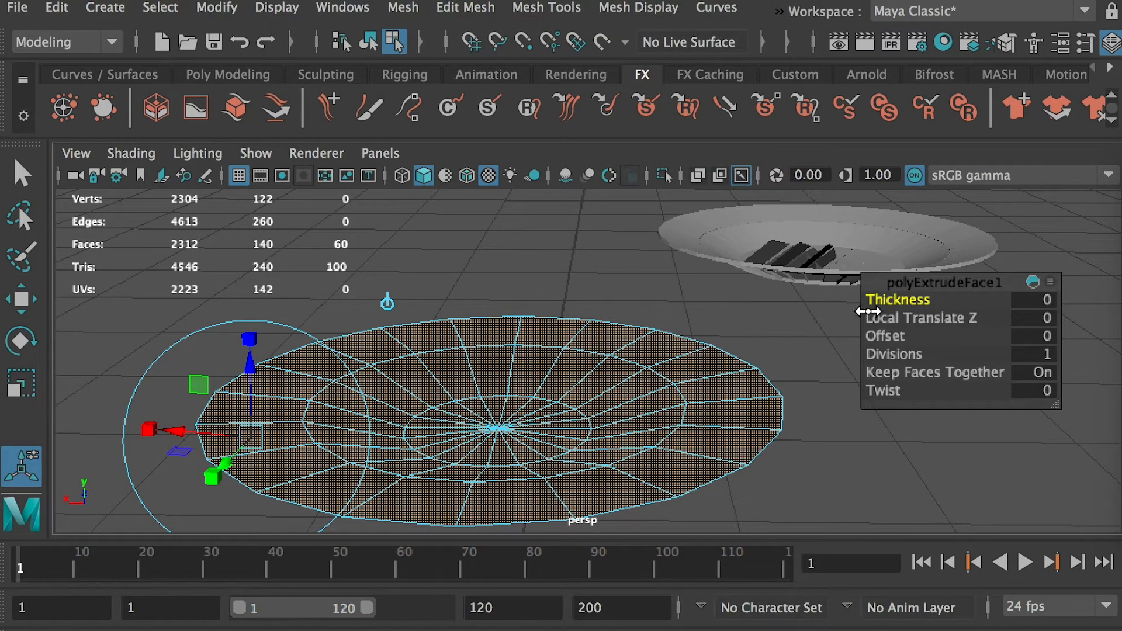
pyautogui.moveTo(880, 304); pyautogui.dragTo(892, 303)
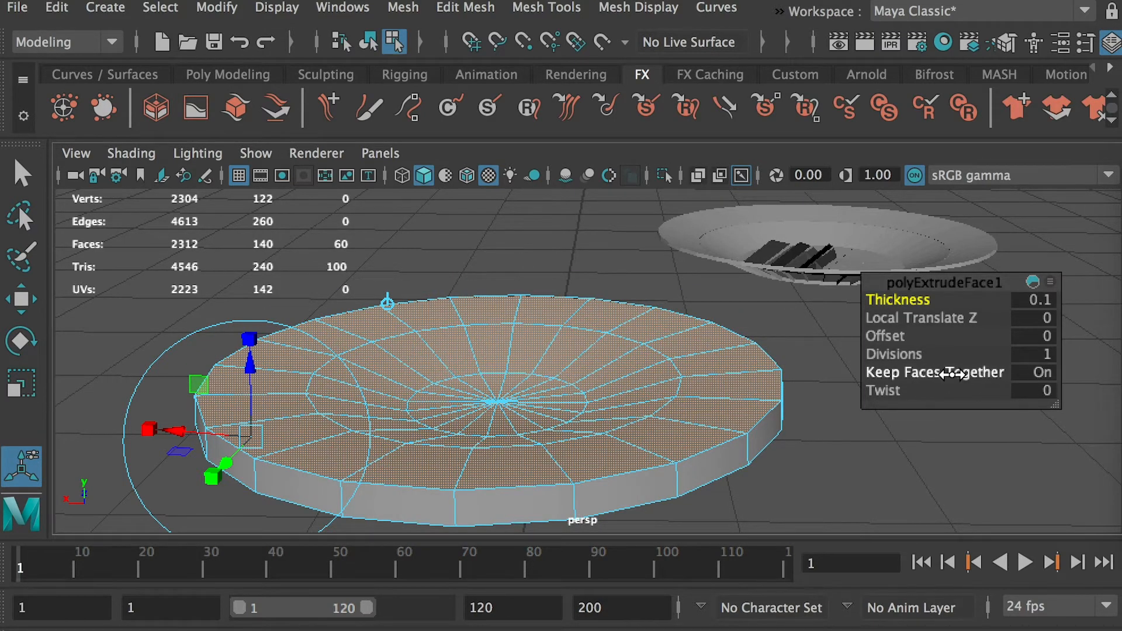
# Turn off Keep Faces Together for the plate's extrusion and examine its faces closely from several angles
pyautogui.click(1039, 371)
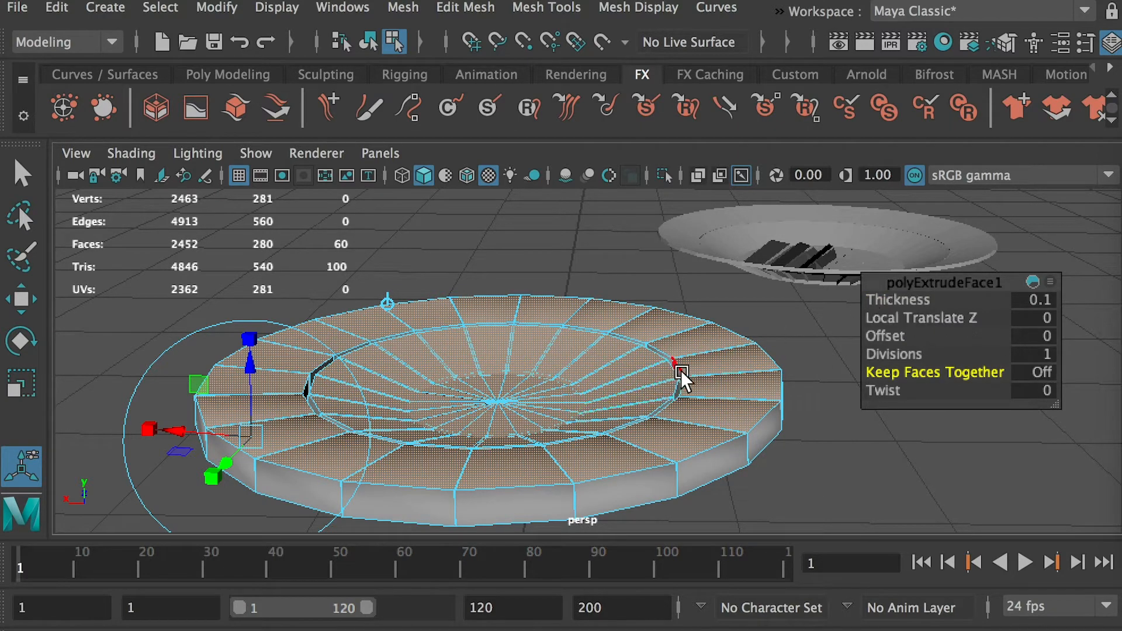
pyautogui.keyDown('alt'); pyautogui.moveTo(682, 371); pyautogui.dragTo(683, 376); pyautogui.keyUp('alt')
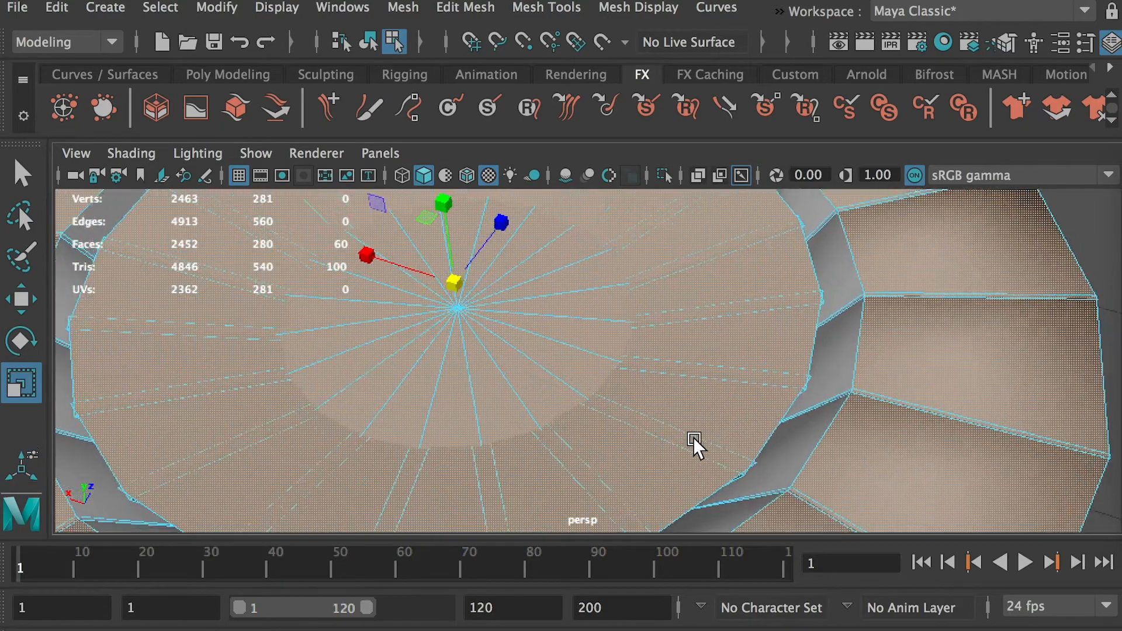
pyautogui.keyDown('alt'); pyautogui.moveTo(693, 437); pyautogui.dragTo(503, 365); pyautogui.keyUp('alt')
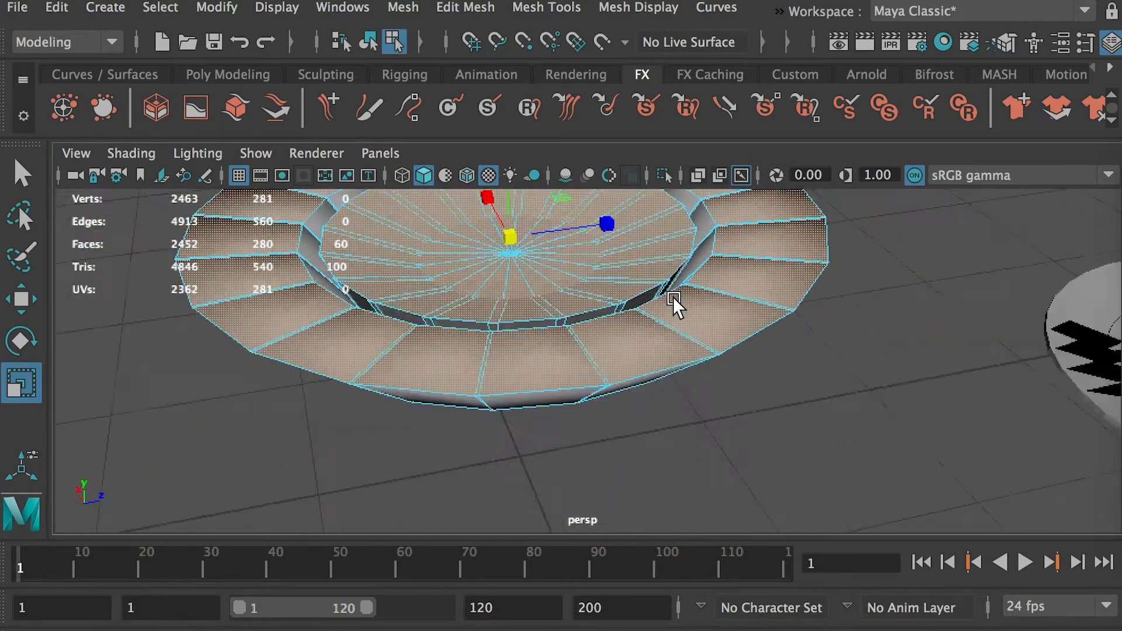
pyautogui.keyDown('alt'); pyautogui.moveTo(676, 305); pyautogui.dragTo(716, 387); pyautogui.keyUp('alt')
# Undo the low-poly plate's face extrusion and its Keep Faces Together change
pyautogui.hotkey('ctrl', 'z')
pyautogui.hotkey('ctrl', 'z')
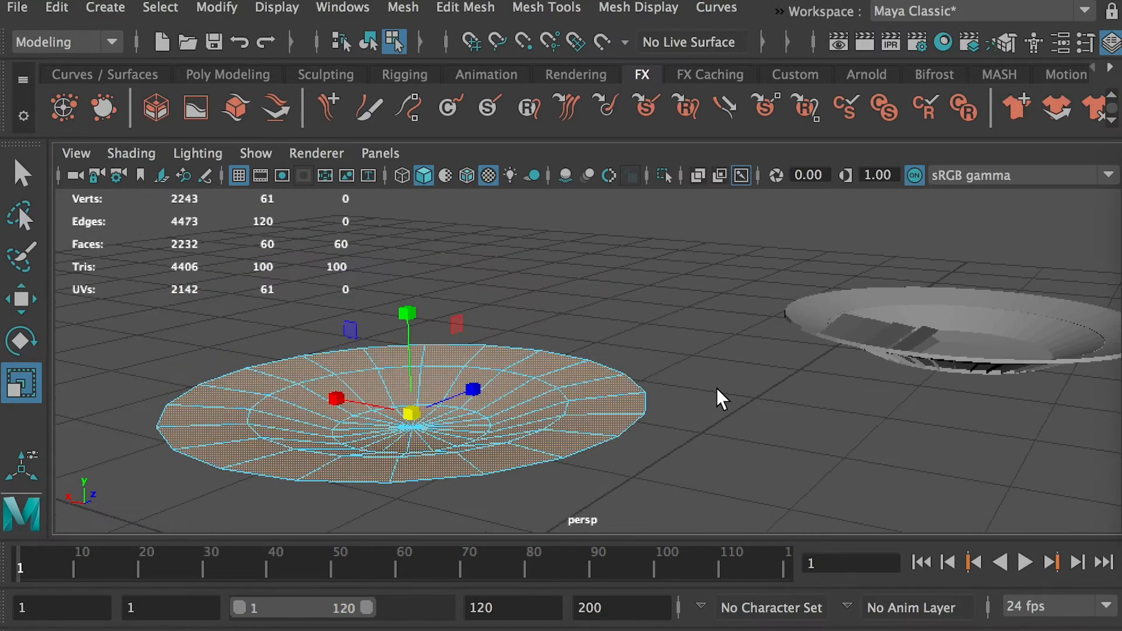
pyautogui.hotkey('ctrl', 'z')
# Reselect all faces of the low-poly plate and extrude them with added thickness, keeping the faces together
pyautogui.doubleClick(504, 419)
pyautogui.keyDown('alt'); pyautogui.moveTo(616, 398); pyautogui.dragTo(668, 404); pyautogui.keyUp('alt')
pyautogui.click(447, 6)
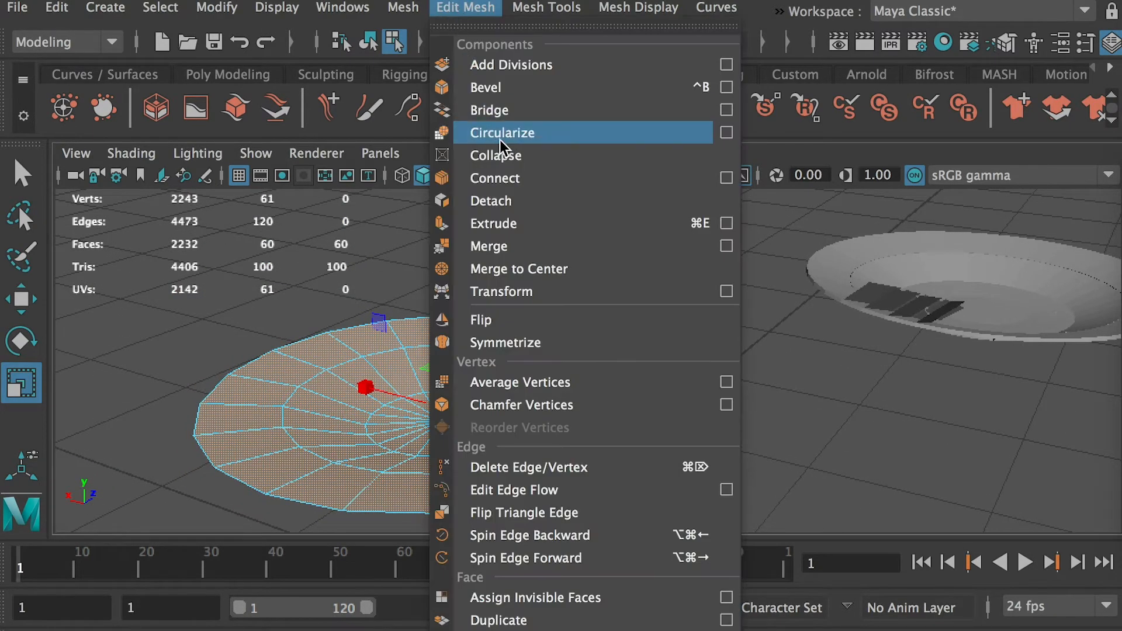
pyautogui.click(506, 220)
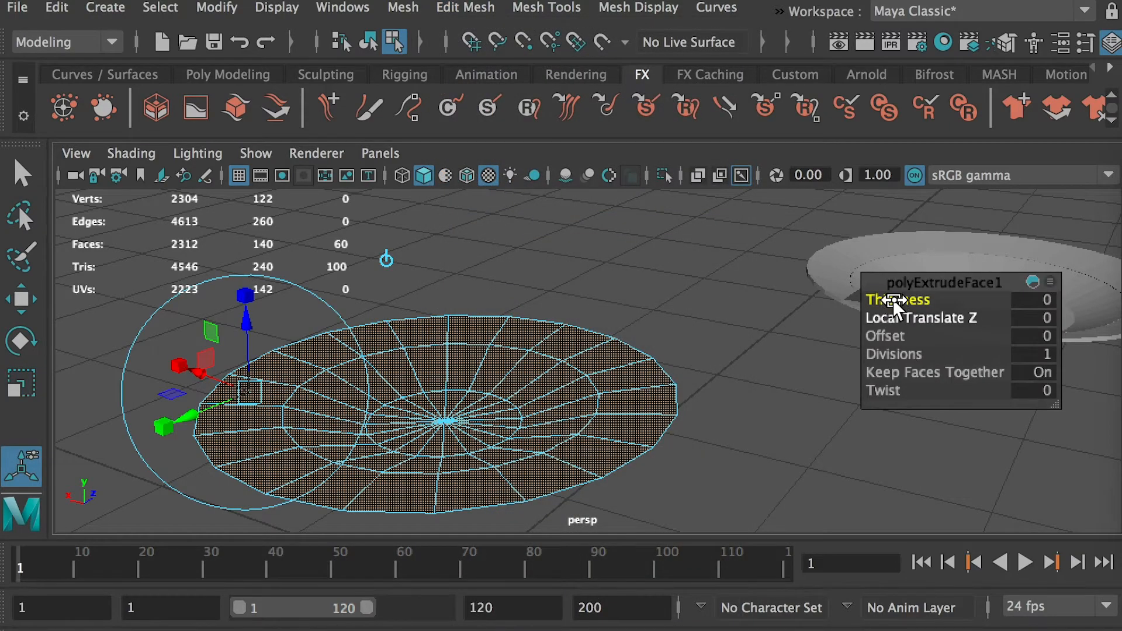
pyautogui.moveTo(891, 299); pyautogui.dragTo(898, 300)
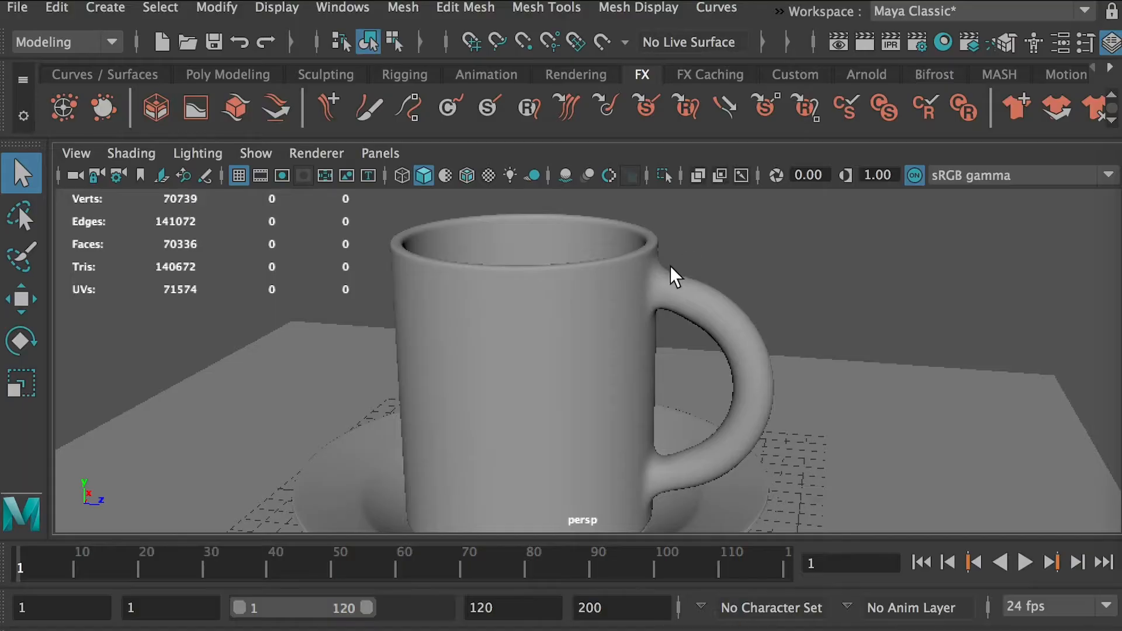
# Select the mug's rim edges beside the handle and try pulling them inward with soft selection
pyautogui.click(646, 259)
pyautogui.moveTo(647, 257); pyautogui.dragTo(533, 257, button='right')
pyautogui.click(651, 253)
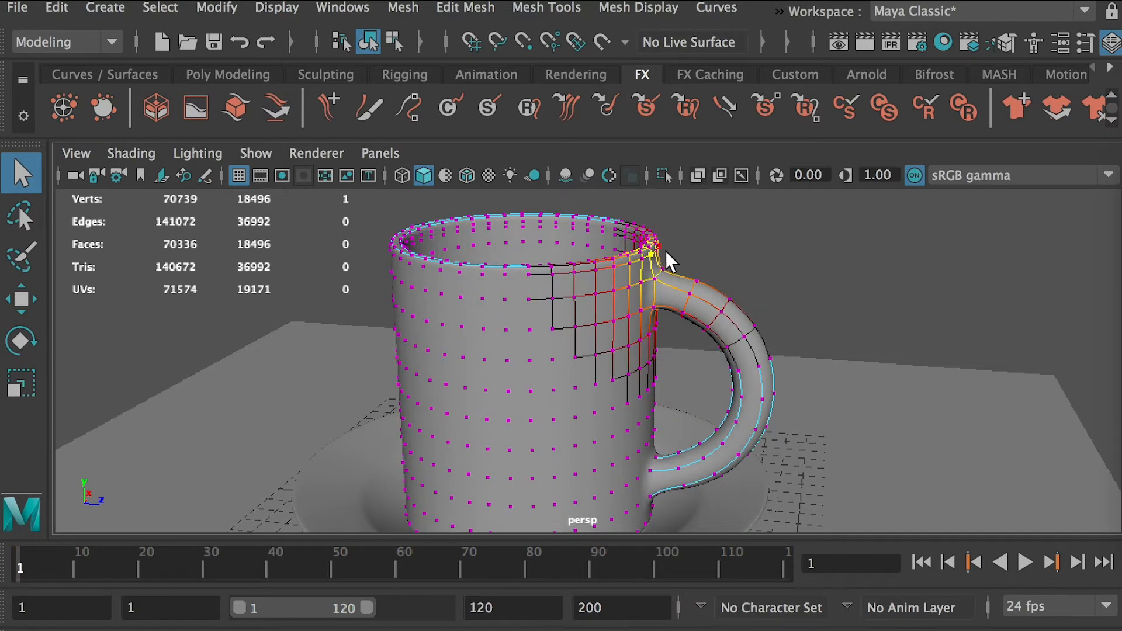
pyautogui.moveTo(647, 260); pyautogui.dragTo(640, 200, button='right')
pyautogui.click(647, 257)
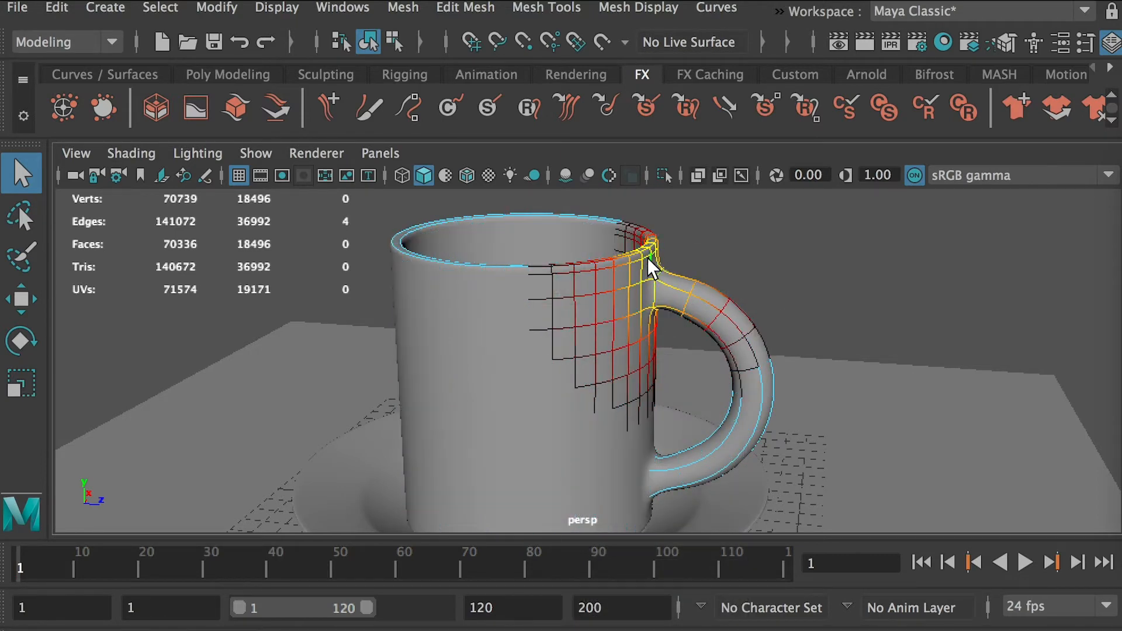
pyautogui.press('w')
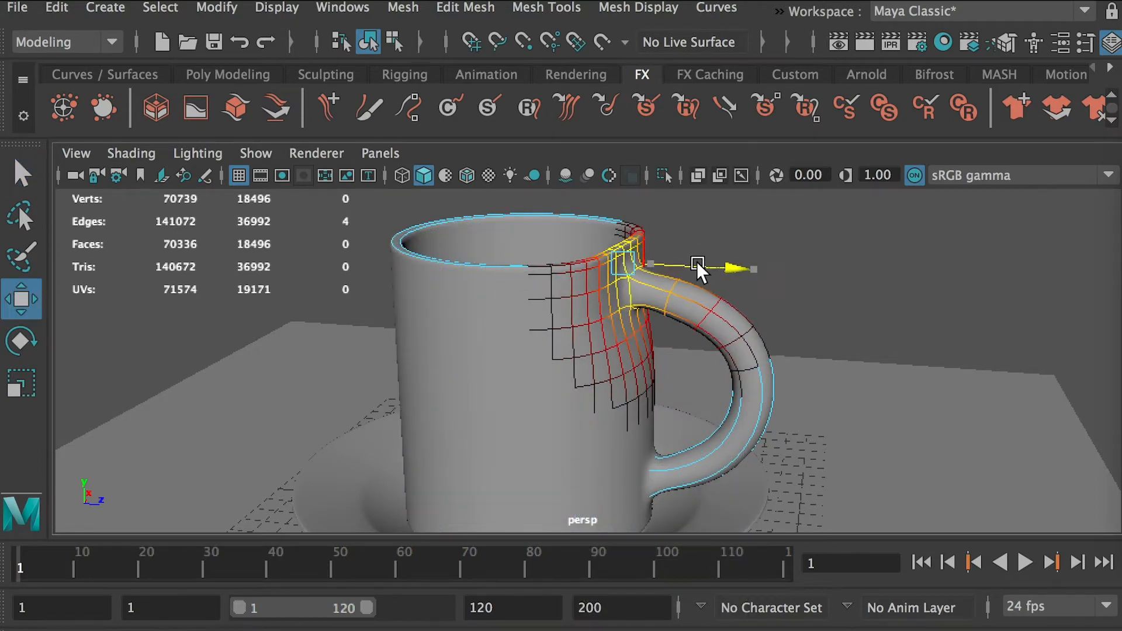
# Select edges farther along the mug's front rim and try shifting them along the Z axis with soft selection
pyautogui.click(582, 270)
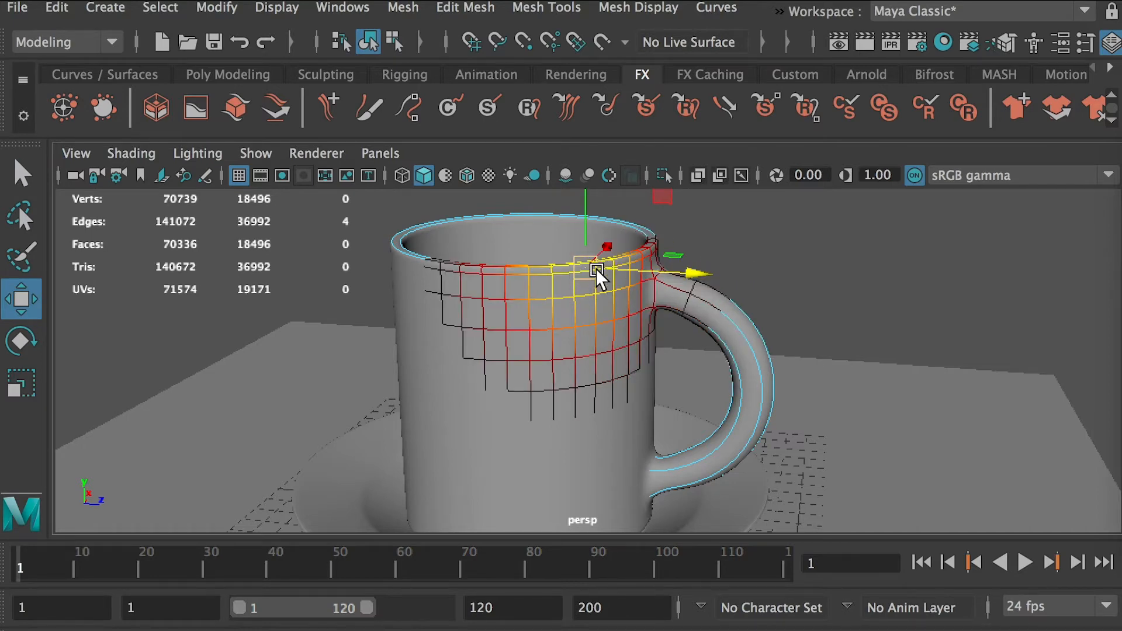
pyautogui.keyDown('alt'); pyautogui.moveTo(566, 285); pyautogui.dragTo(597, 299); pyautogui.keyUp('alt')
pyautogui.moveTo(707, 282); pyautogui.dragTo(731, 285)
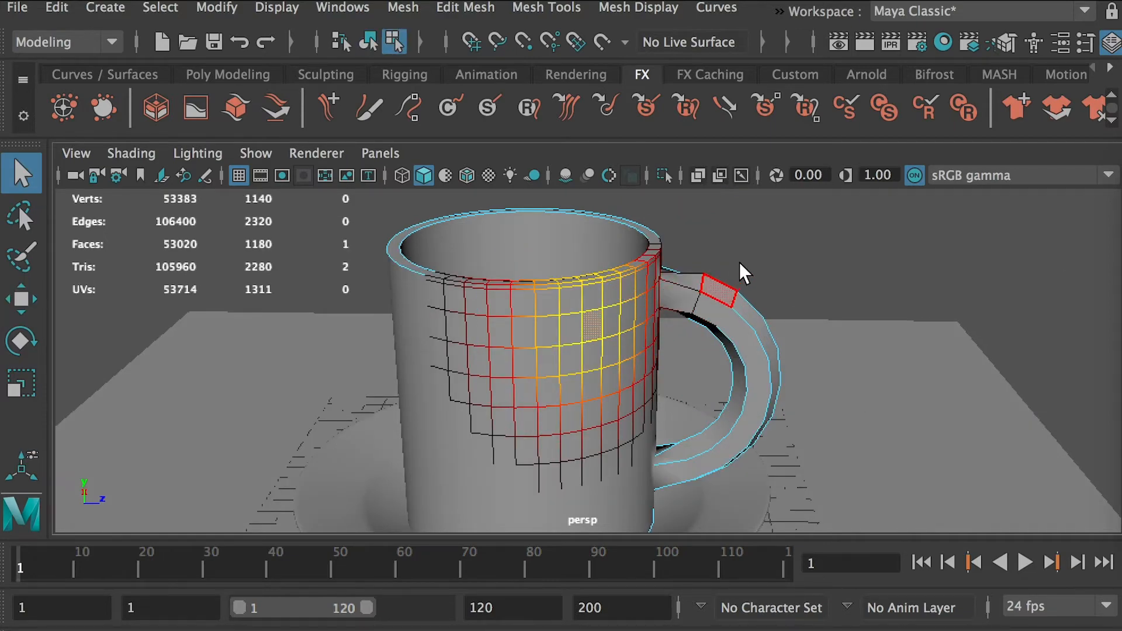
# Switch the mug to edge selection and turn off Soft Select in the Select Tool settings
pyautogui.keyDown('alt'); pyautogui.moveTo(739, 261); pyautogui.dragTo(650, 289); pyautogui.keyUp('alt')
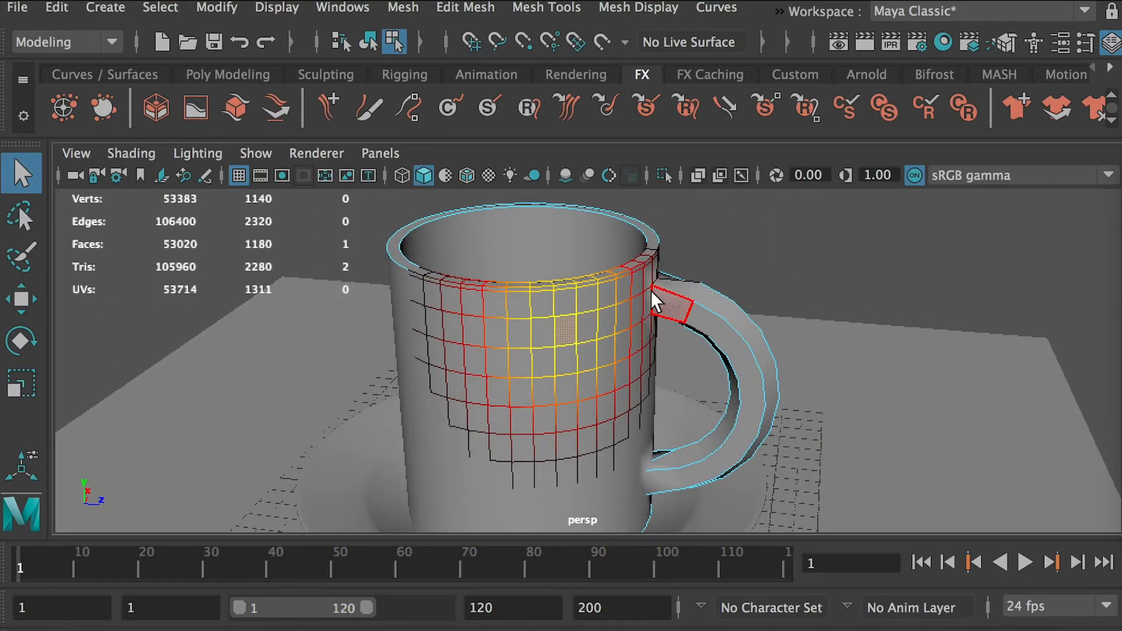
pyautogui.keyDown('alt'); pyautogui.moveTo(579, 296); pyautogui.dragTo(521, 306); pyautogui.keyUp('alt')
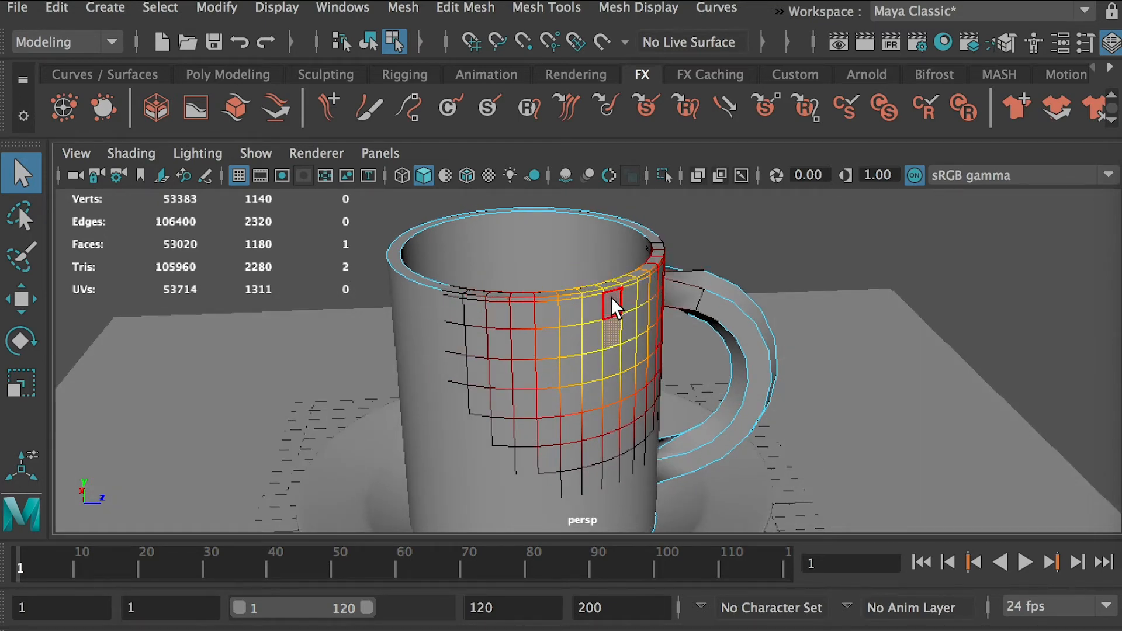
pyautogui.moveTo(611, 297); pyautogui.dragTo(635, 219, button='right')
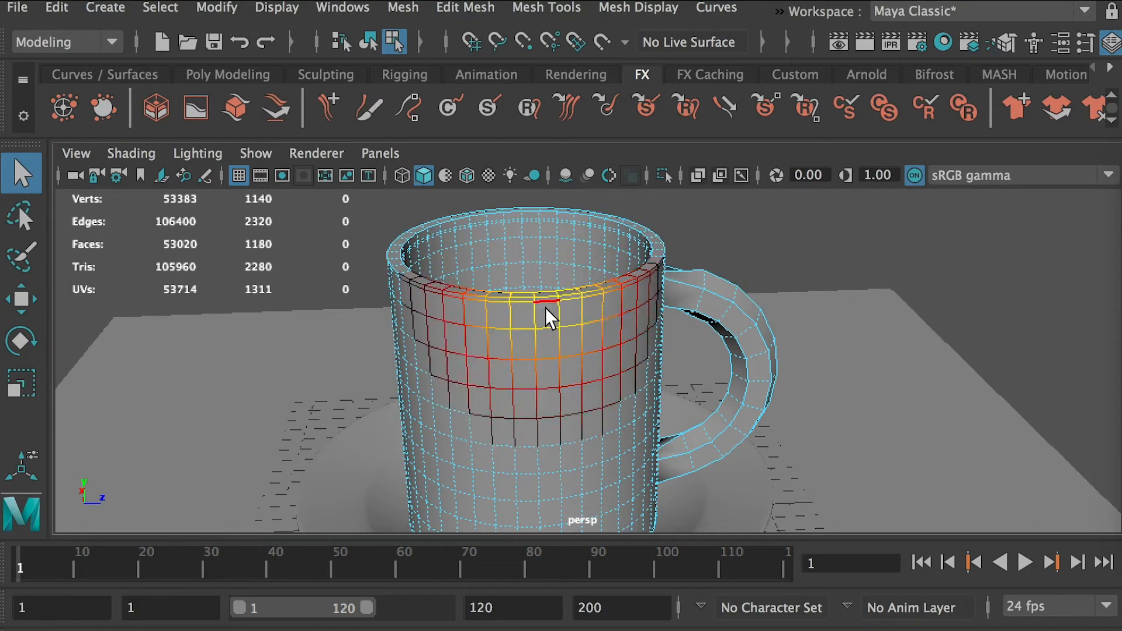
pyautogui.doubleClick(22, 175)
pyautogui.moveTo(580, 260); pyautogui.dragTo(516, 178)
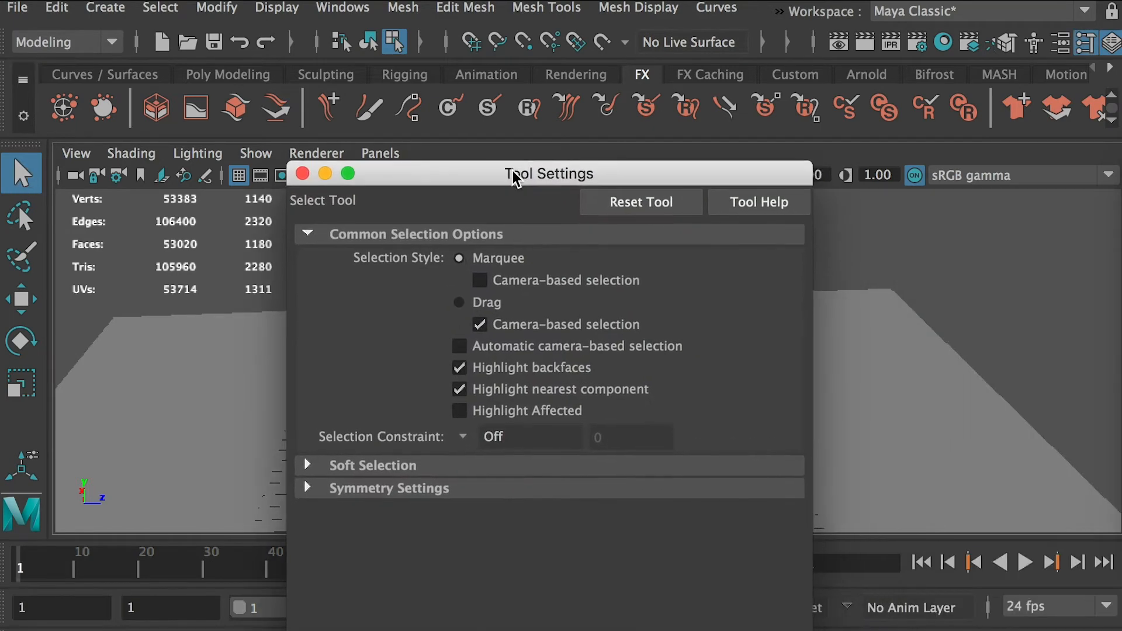
pyautogui.click(308, 465)
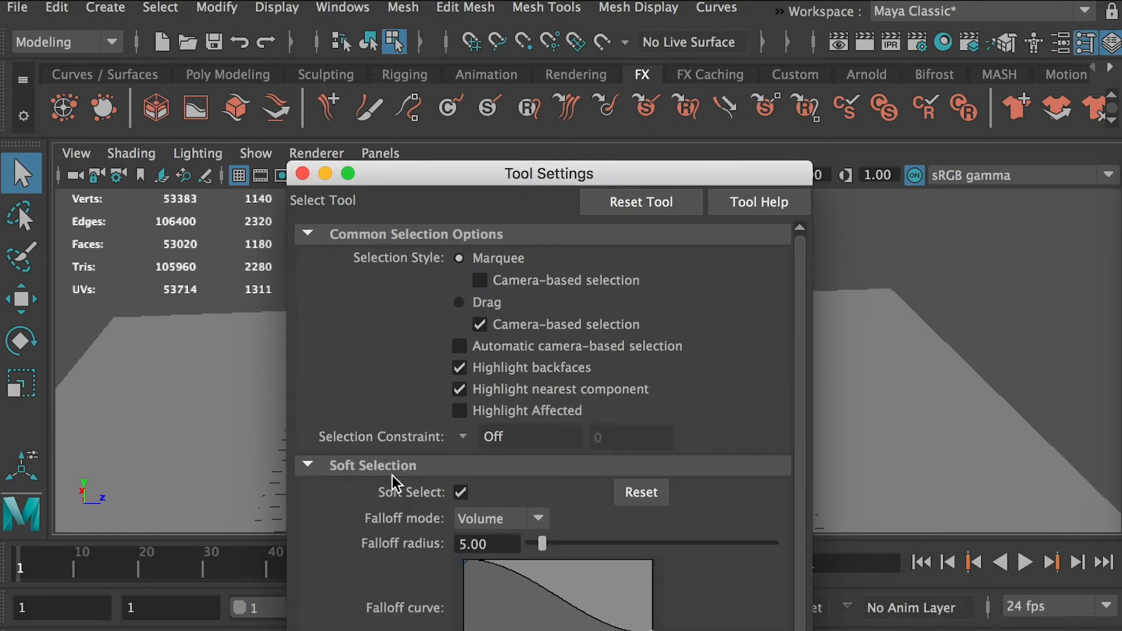
pyautogui.click(461, 491)
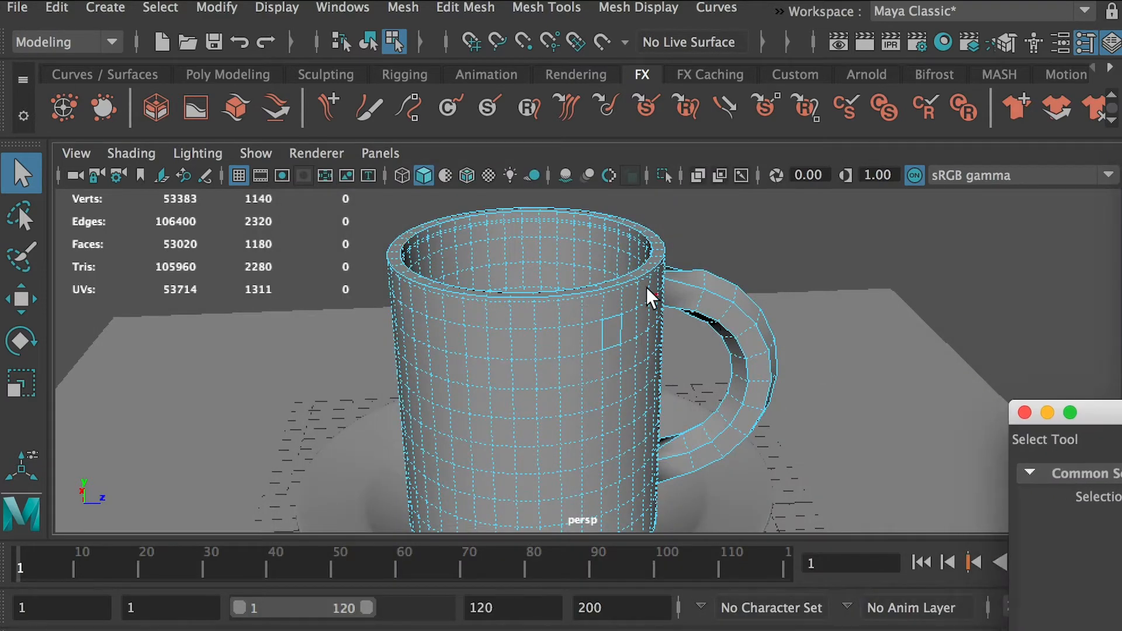
# Select one rim edge beside the mug's handle and try moving it along Z and X without soft selection, undoing each move
pyautogui.moveTo(627, 282); pyautogui.dragTo(630, 231, button='right')
pyautogui.click(634, 282)
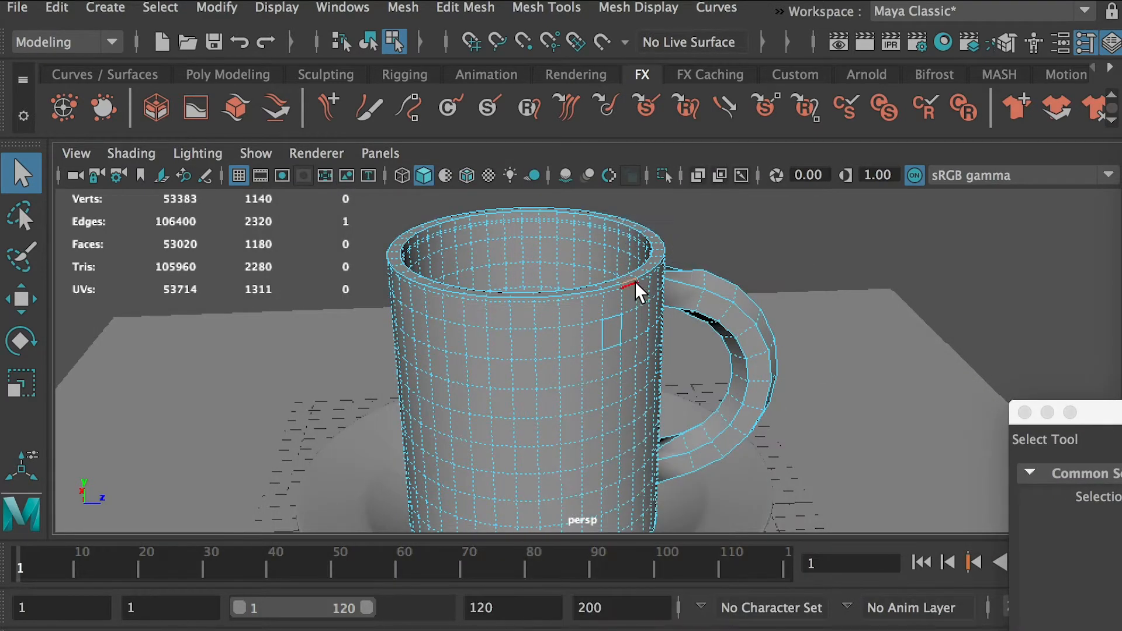
pyautogui.press('w')
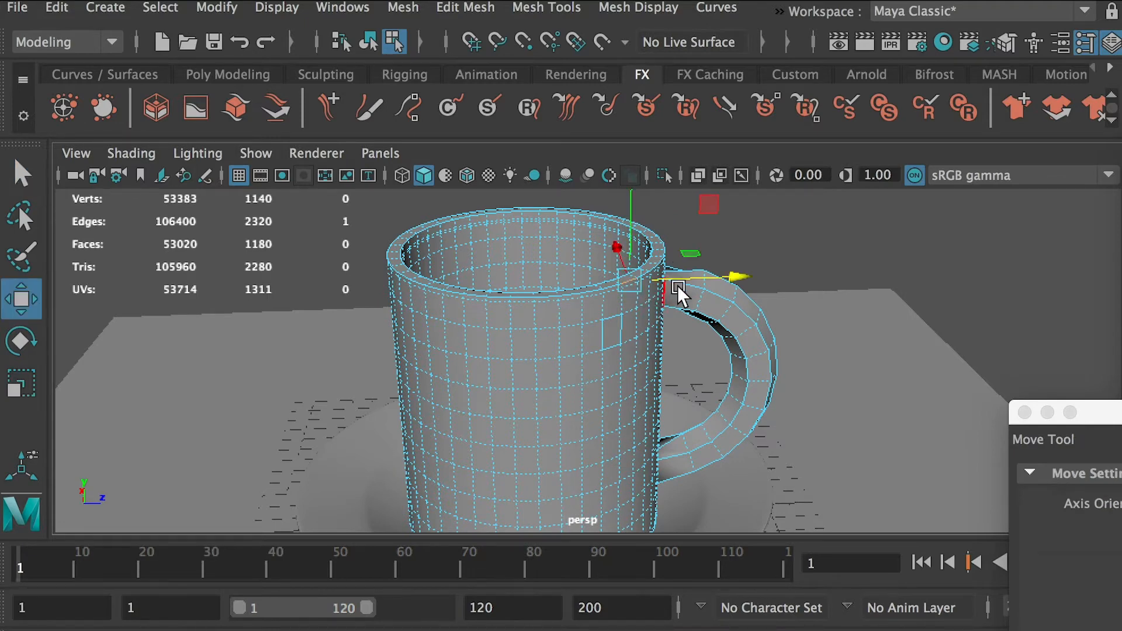
pyautogui.moveTo(677, 285); pyautogui.dragTo(729, 281)
pyautogui.press('super+z')
pyautogui.moveTo(612, 247); pyautogui.dragTo(623, 263)
pyautogui.press('super+z')
# Put the ground plane into edge selection and turn Soft Select back on in the Select Tool settings
pyautogui.moveTo(612, 314); pyautogui.dragTo(599, 253, button='right')
pyautogui.click(817, 325)
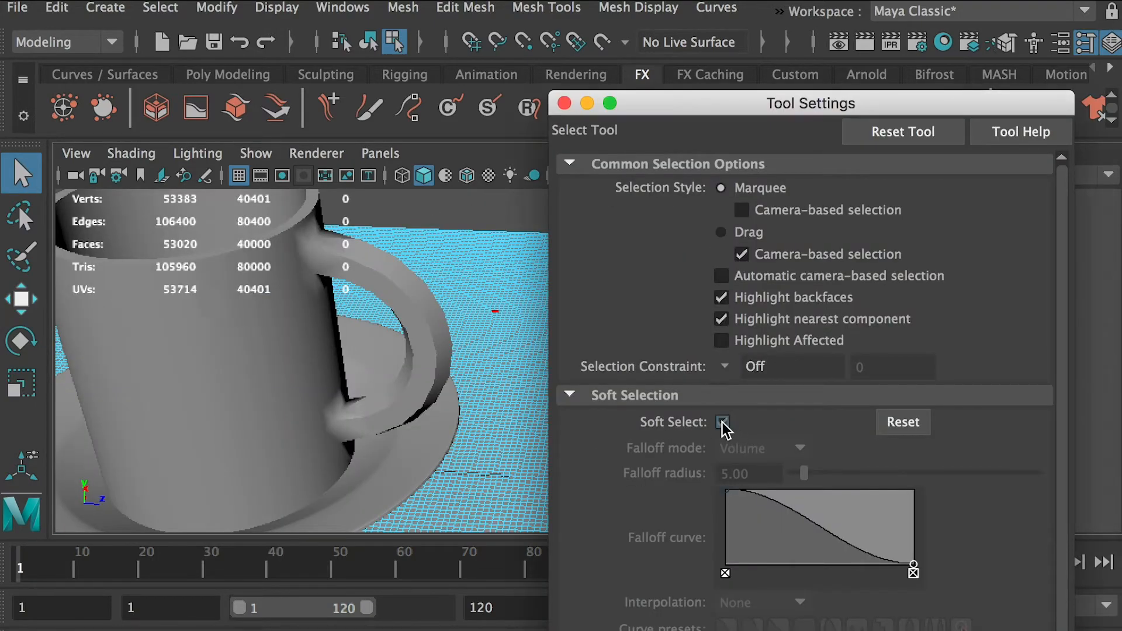
pyautogui.click(722, 422)
pyautogui.moveTo(694, 105); pyautogui.dragTo(1098, 387)
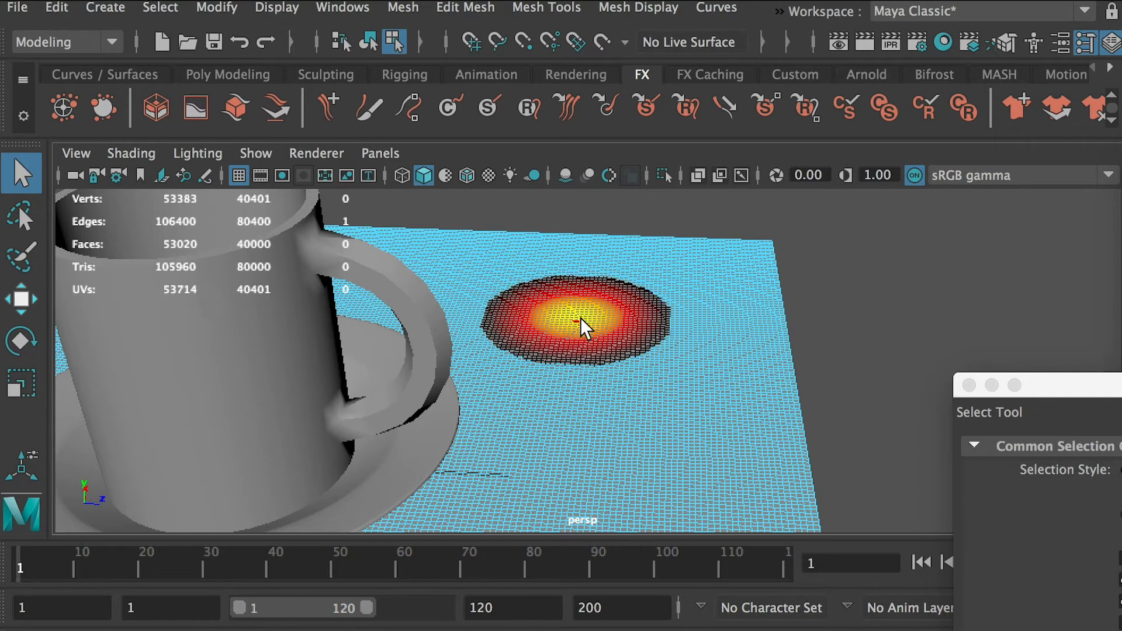
# Select individual vertices on the ground plane beyond the mug's handle and displace them vertically with soft selection
pyautogui.moveTo(580, 313)
pyautogui.mouseDown(button='right')
pyautogui.moveTo(577, 254)
pyautogui.moveTo(516, 300)
pyautogui.moveTo(568, 312)
pyautogui.mouseUp(button='right')
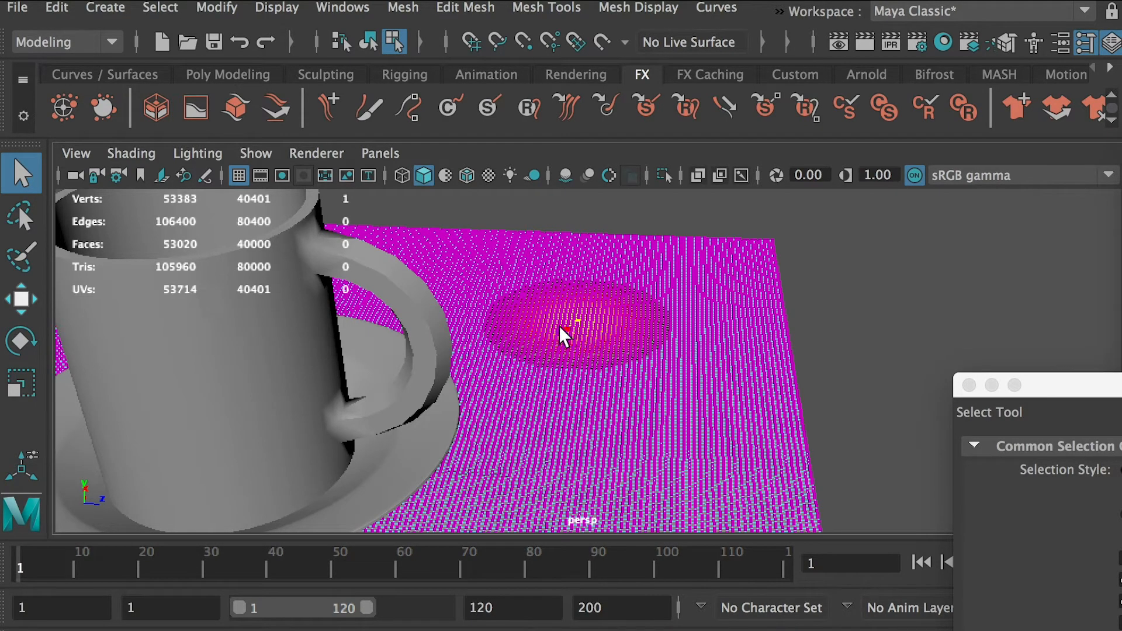
pyautogui.press('w')
pyautogui.keyDown('alt'); pyautogui.moveTo(601, 328); pyautogui.dragTo(584, 273); pyautogui.keyUp('alt')
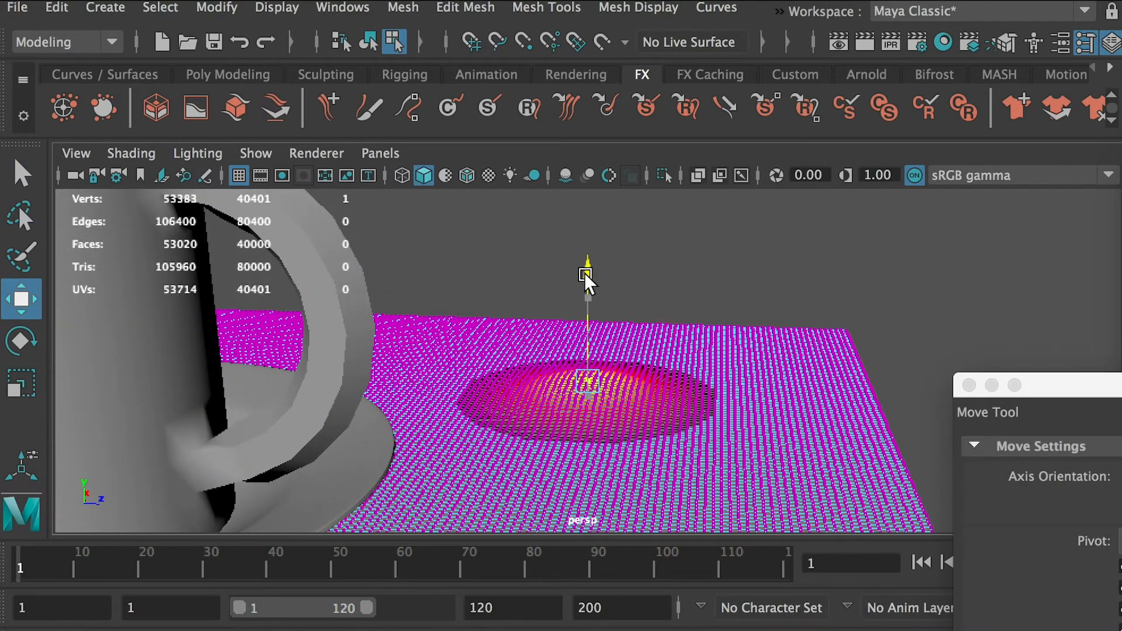
pyautogui.scroll(5, 585, 304)
pyautogui.scroll(-5, 570, 288)
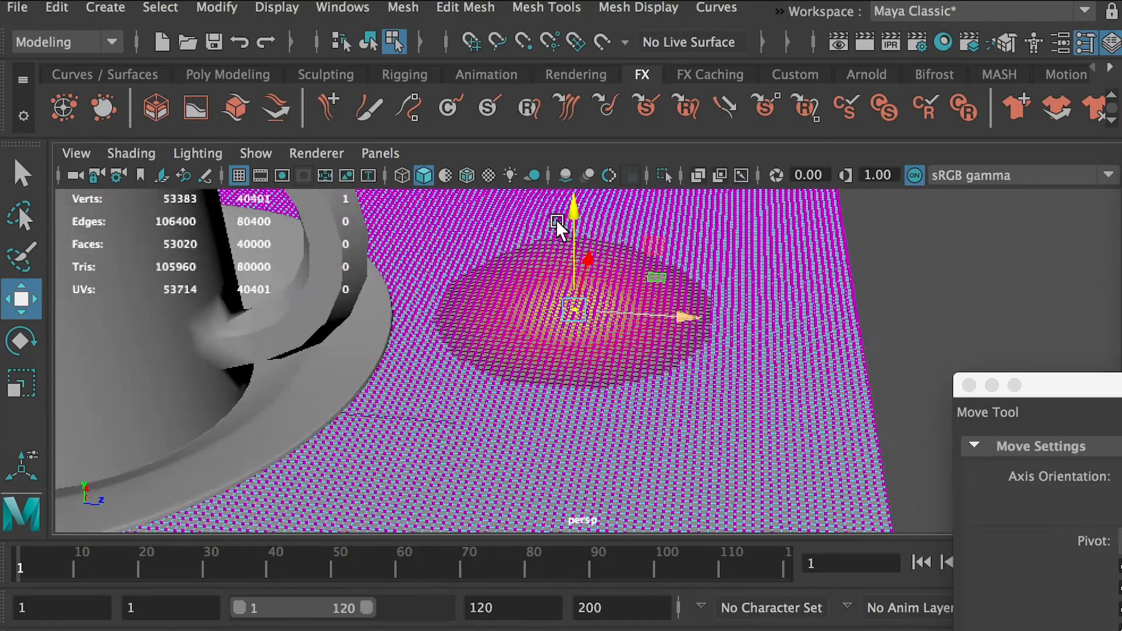
pyautogui.moveTo(555, 226); pyautogui.dragTo(573, 200)
pyautogui.scroll(5, 706, 239)
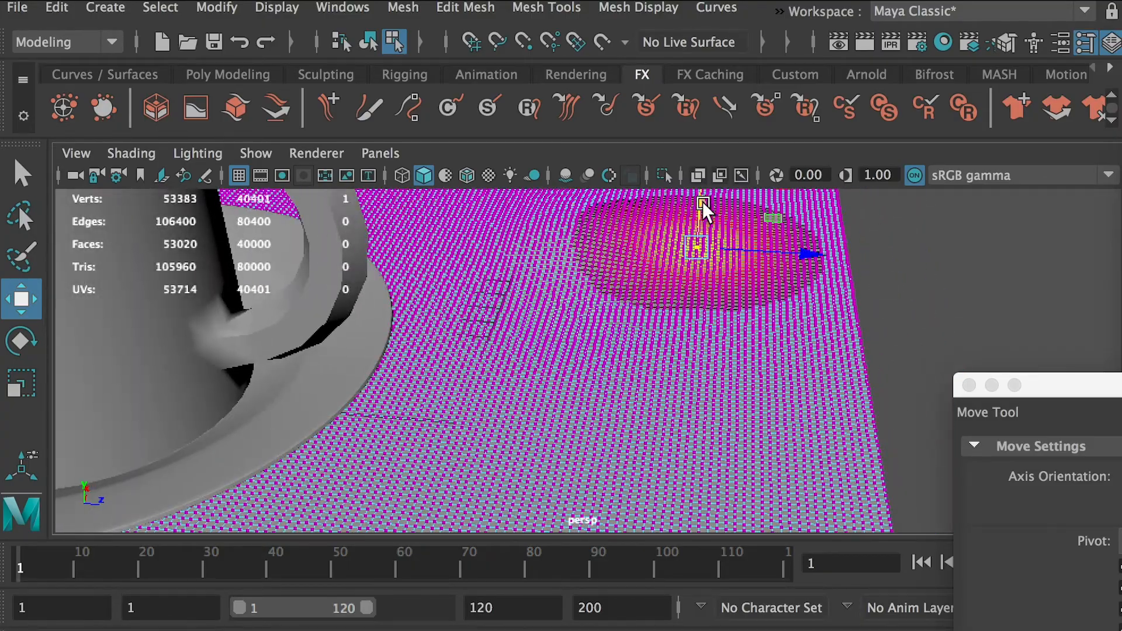
pyautogui.scroll(-3, 702, 199)
pyautogui.keyDown('alt'); pyautogui.moveTo(703, 183); pyautogui.dragTo(705, 386); pyautogui.keyUp('alt')
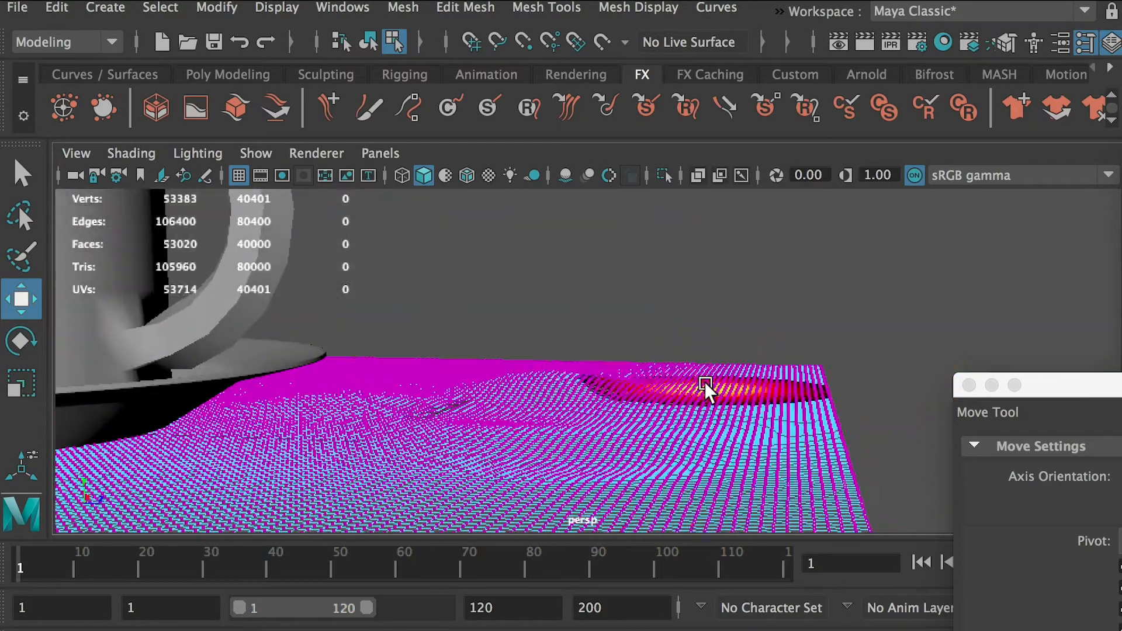
# Clear the ground plane's selection, look over its deformed area and bring the Select Tool settings back into view
pyautogui.click(864, 416)
pyautogui.keyDown('alt'); pyautogui.moveTo(602, 408); pyautogui.dragTo(538, 402); pyautogui.keyUp('alt')
pyautogui.keyDown('alt'); pyautogui.moveTo(539, 402); pyautogui.dragTo(642, 429, button='right'); pyautogui.keyUp('alt')
pyautogui.keyDown('alt'); pyautogui.moveTo(642, 429); pyautogui.dragTo(693, 508, button='middle'); pyautogui.keyUp('alt')
pyautogui.keyDown('alt'); pyautogui.moveTo(693, 508); pyautogui.dragTo(633, 430, button='right'); pyautogui.keyUp('alt')
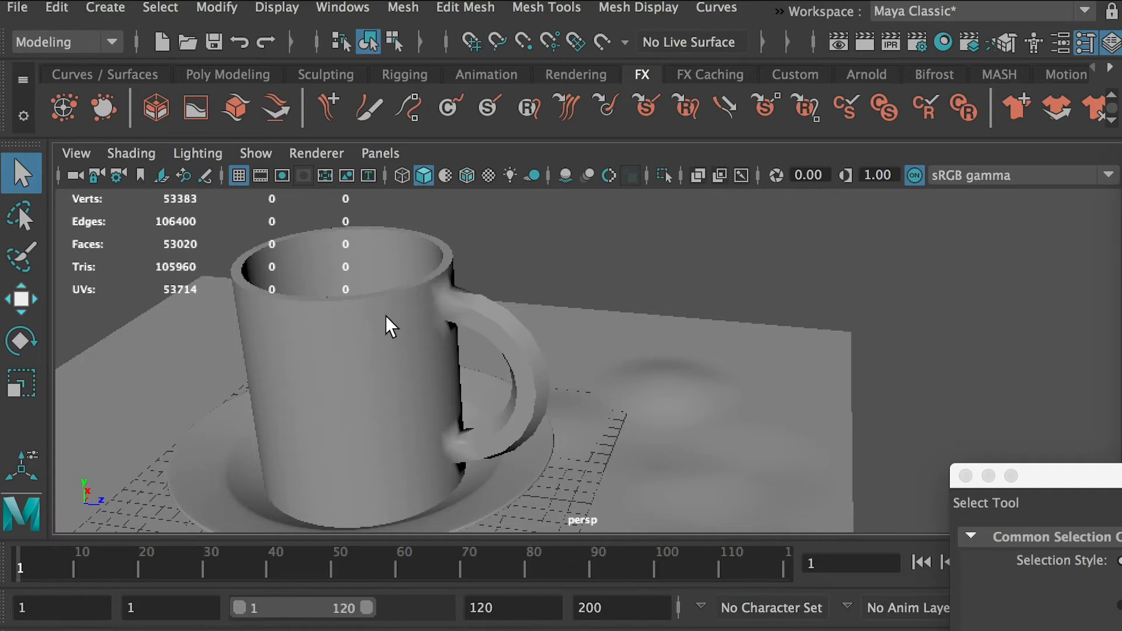
pyautogui.moveTo(1071, 478); pyautogui.dragTo(748, 250)
pyautogui.click(22, 174)
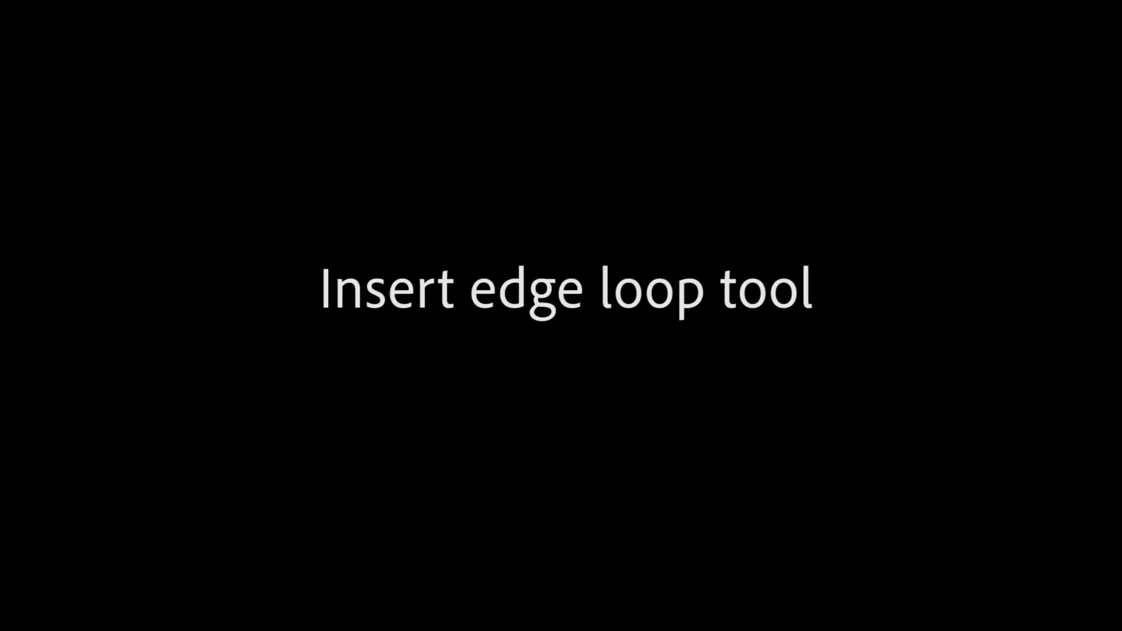
# Mark the comment's passage about creating the edge loop and its word "horizontally", and switch back to the apartment model in Maya
pyautogui.moveTo(219, 304); pyautogui.dragTo(512, 351)
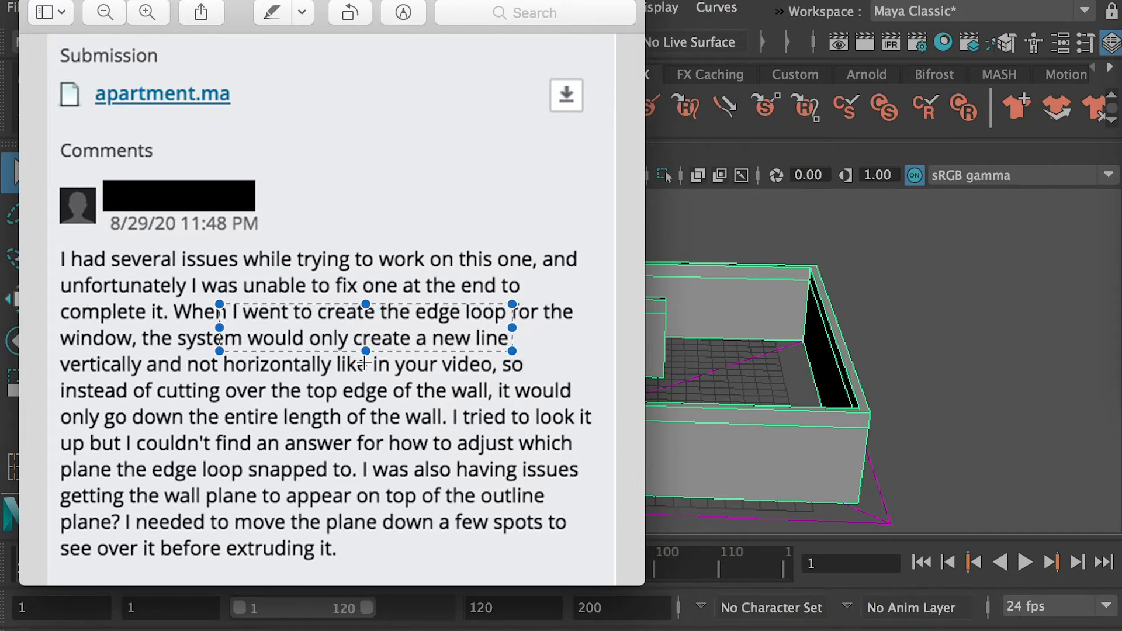
pyautogui.moveTo(225, 363); pyautogui.dragTo(331, 377)
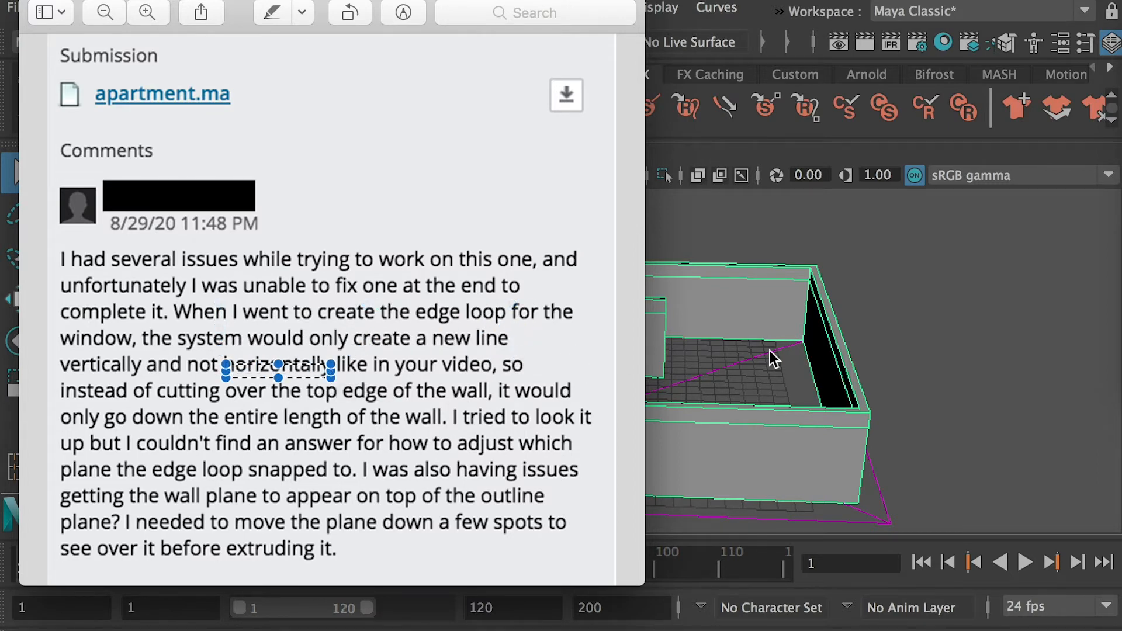
pyautogui.click(889, 357)
# Insert a horizontal edge loop around the apartment walls with the Insert Edge Loop Tool and undo it
pyautogui.keyDown('alt'); pyautogui.moveTo(811, 446); pyautogui.dragTo(805, 442); pyautogui.keyUp('alt')
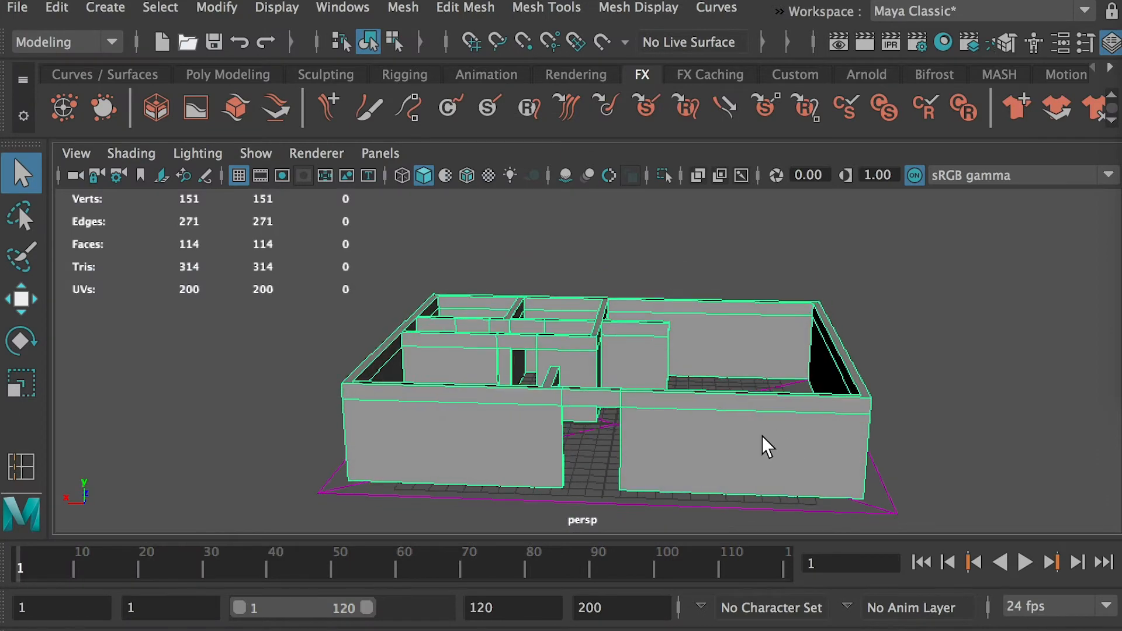
pyautogui.keyDown('shift'); pyautogui.moveTo(761, 436); pyautogui.dragTo(646, 446, button='right'); pyautogui.keyUp('shift')
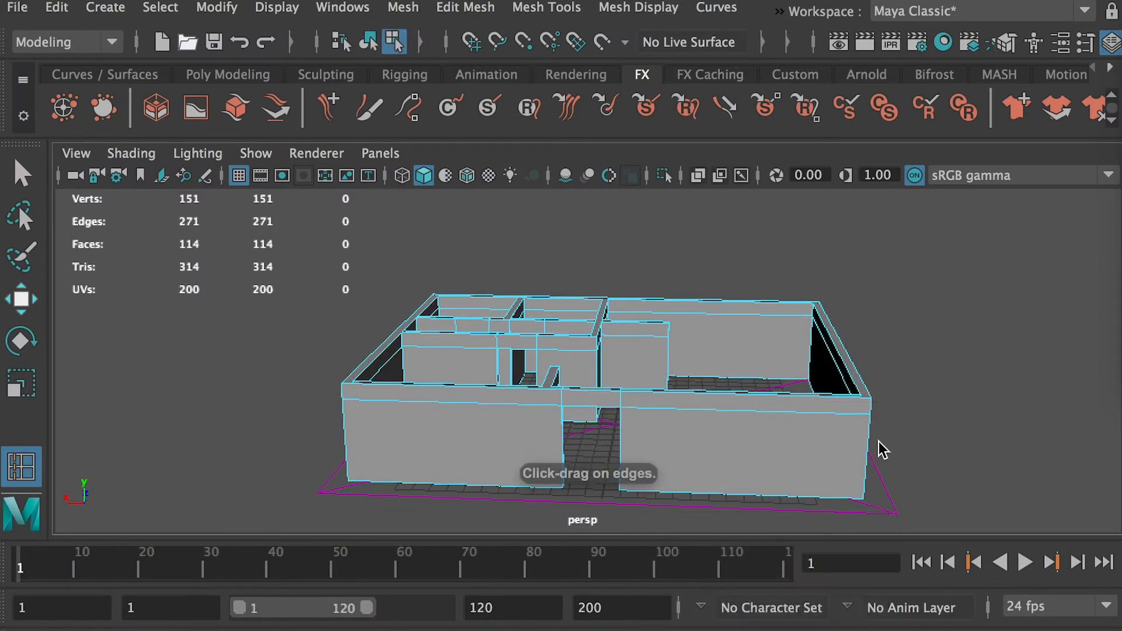
pyautogui.moveTo(867, 436); pyautogui.dragTo(866, 451)
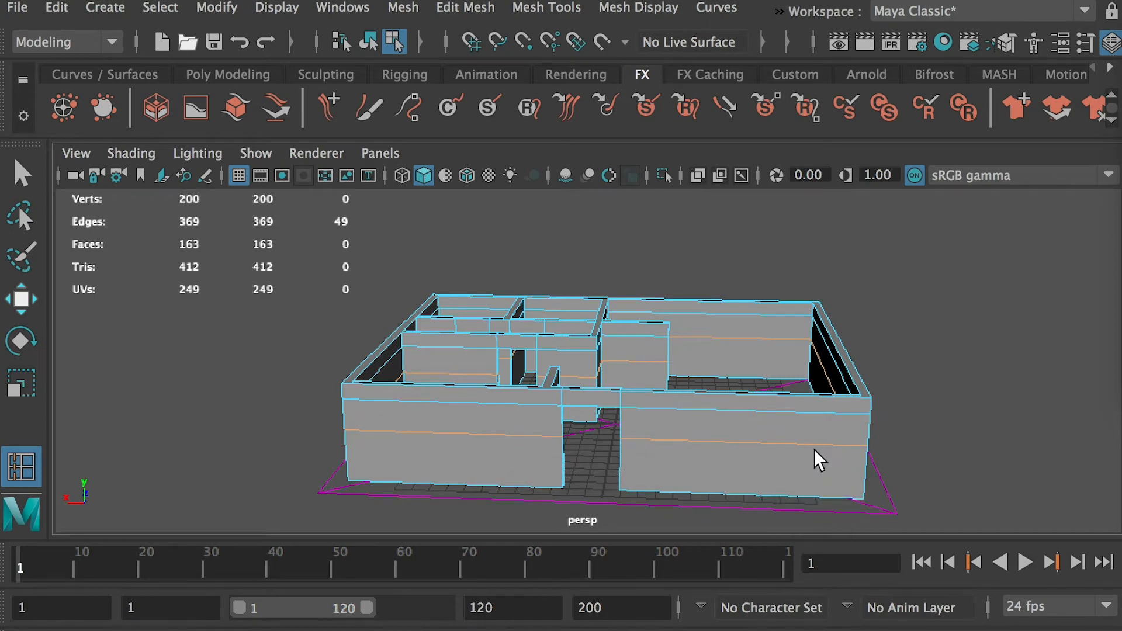
pyautogui.hotkey('ctrl', 'z')
# Delete the large outer side wall face and further side faces adjoining the front wall to break its face continuity
pyautogui.moveTo(872, 428)
pyautogui.keyDown('alt'); pyautogui.mouseDown()
pyautogui.moveTo(847, 393)
pyautogui.moveTo(885, 407)
pyautogui.moveTo(852, 420)
pyautogui.mouseUp(); pyautogui.keyUp('alt')
pyautogui.press('q')
pyautogui.moveTo(852, 419); pyautogui.dragTo(862, 416, button='right')
pyautogui.click(861, 417)
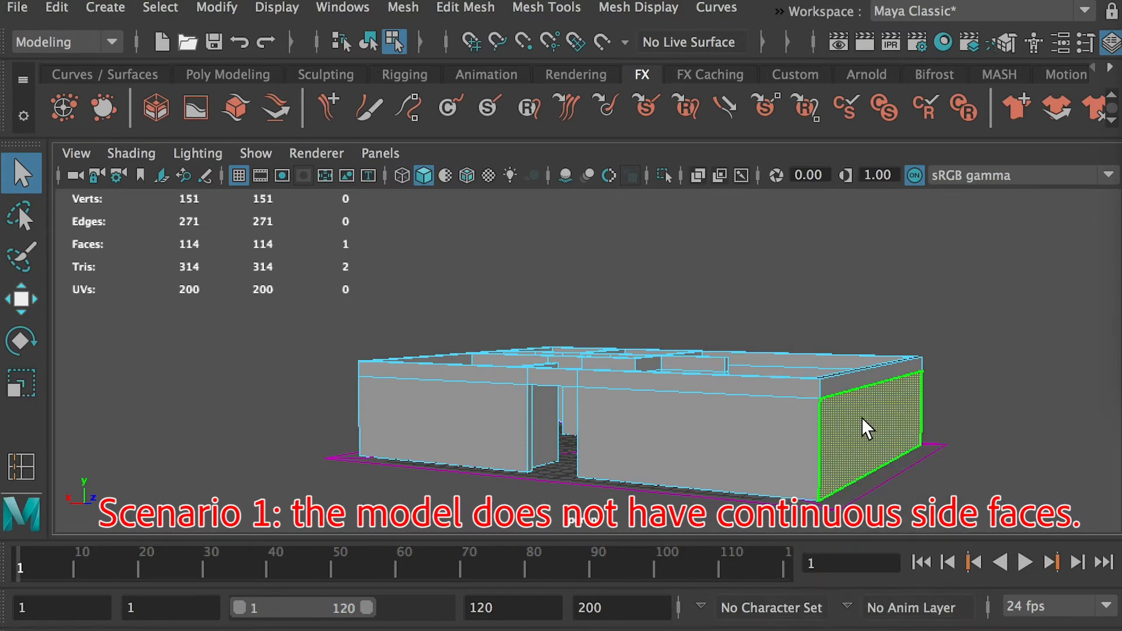
pyautogui.press('Delete')
pyautogui.click(852, 385)
pyautogui.press('Delete')
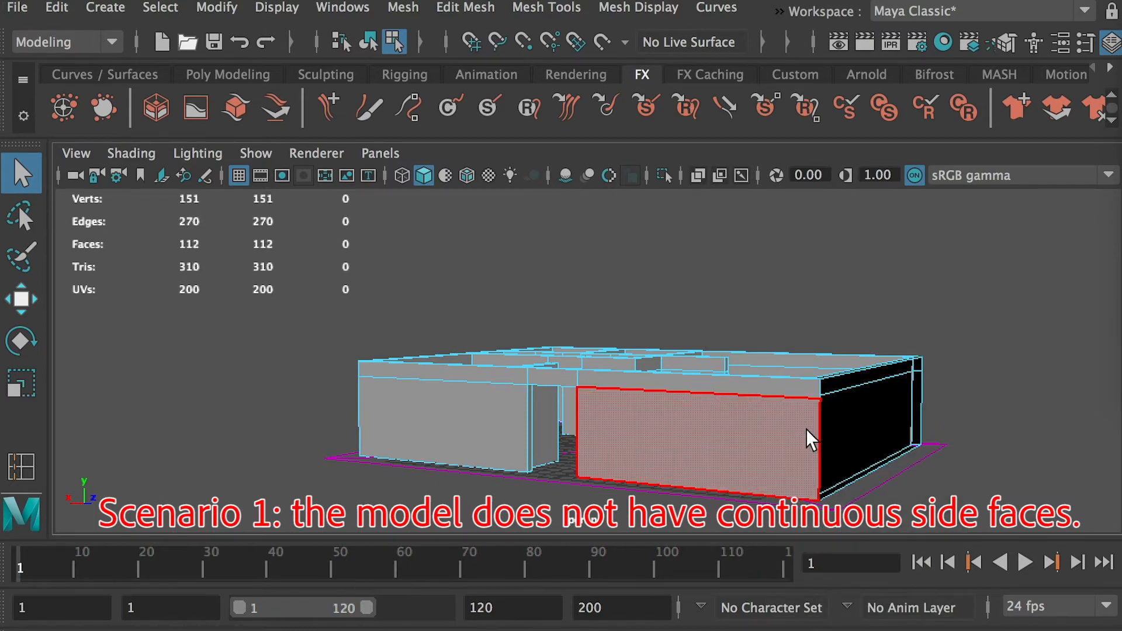
pyautogui.keyDown('alt'); pyautogui.moveTo(655, 414); pyautogui.dragTo(444, 395); pyautogui.keyUp('alt')
pyautogui.click(820, 393)
pyautogui.press('Delete')
pyautogui.keyDown('alt'); pyautogui.moveTo(576, 430); pyautogui.dragTo(632, 381); pyautogui.keyUp('alt')
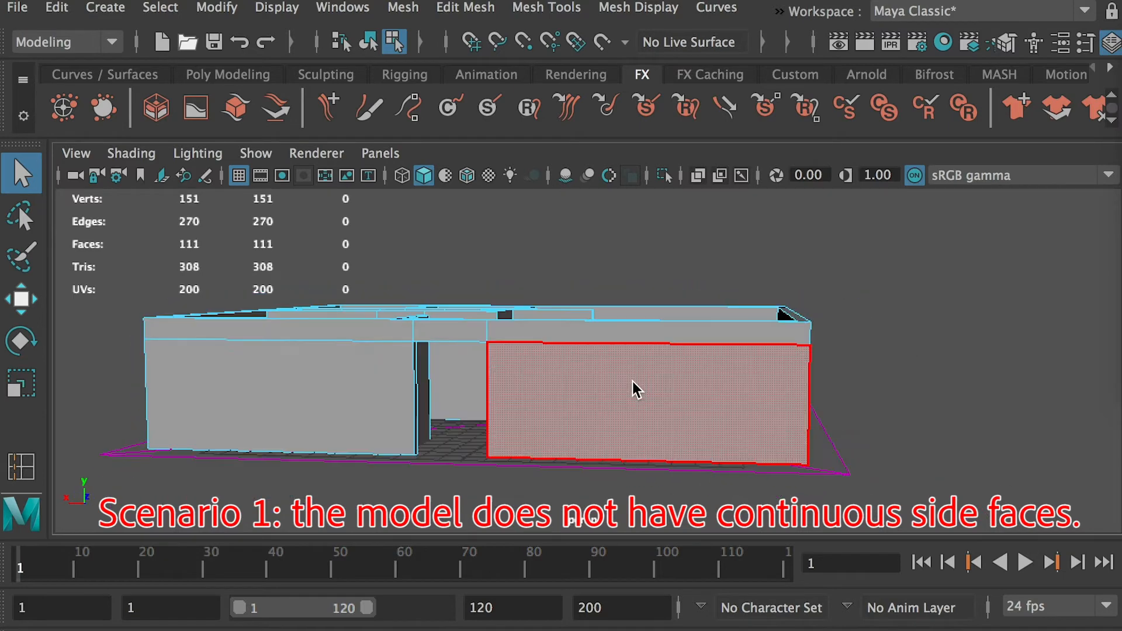
# Insert horizontal edge loops at about mid-height in the front wall sections on both sides of the doorway
pyautogui.moveTo(632, 345); pyautogui.dragTo(741, 289, button='right')
pyautogui.keyDown('shift'); pyautogui.moveTo(646, 378); pyautogui.dragTo(488, 396, button='right'); pyautogui.keyUp('shift')
pyautogui.click(486, 395)
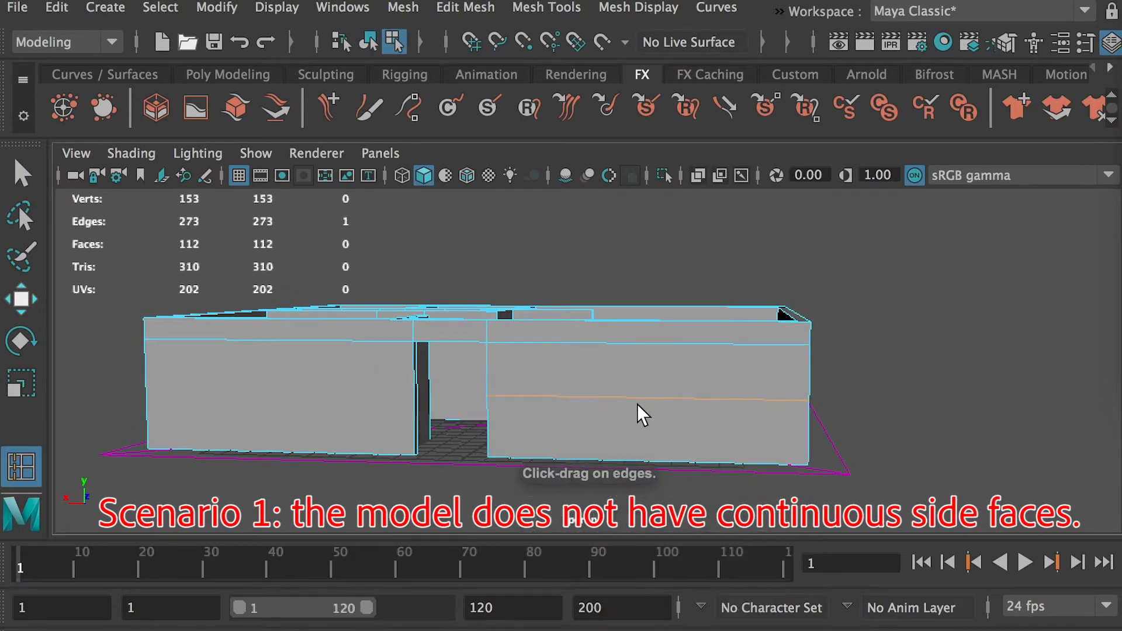
pyautogui.keyDown('alt'); pyautogui.moveTo(636, 405); pyautogui.dragTo(582, 409); pyautogui.keyUp('alt')
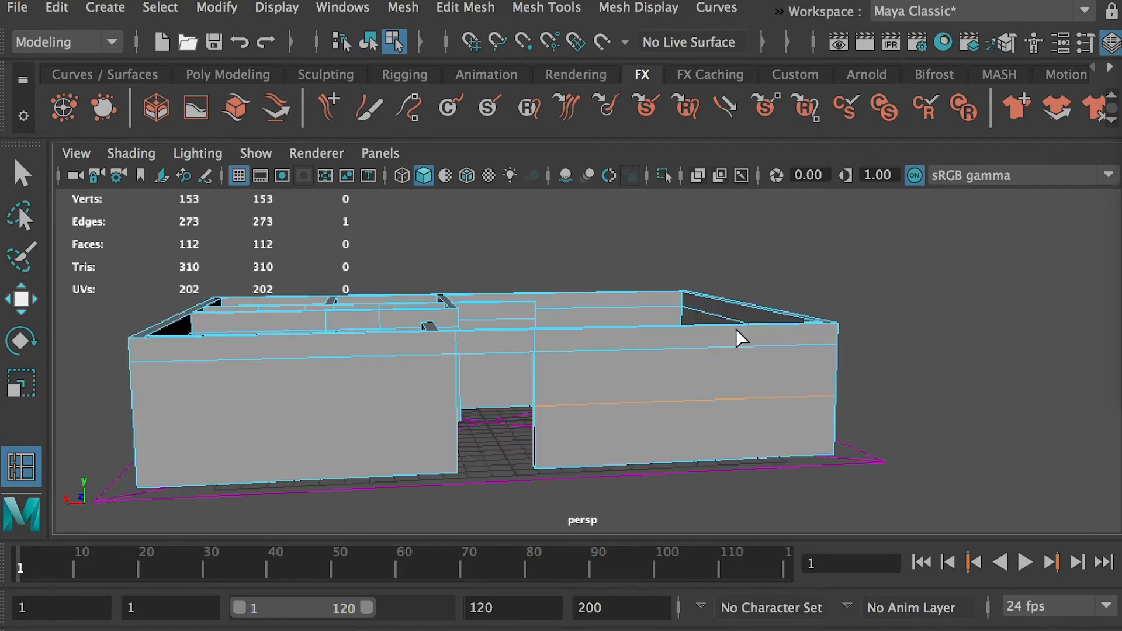
pyautogui.keyDown('alt'); pyautogui.moveTo(458, 422); pyautogui.dragTo(404, 377); pyautogui.keyUp('alt')
pyautogui.keyDown('alt'); pyautogui.moveTo(404, 377); pyautogui.dragTo(436, 390); pyautogui.keyUp('alt')
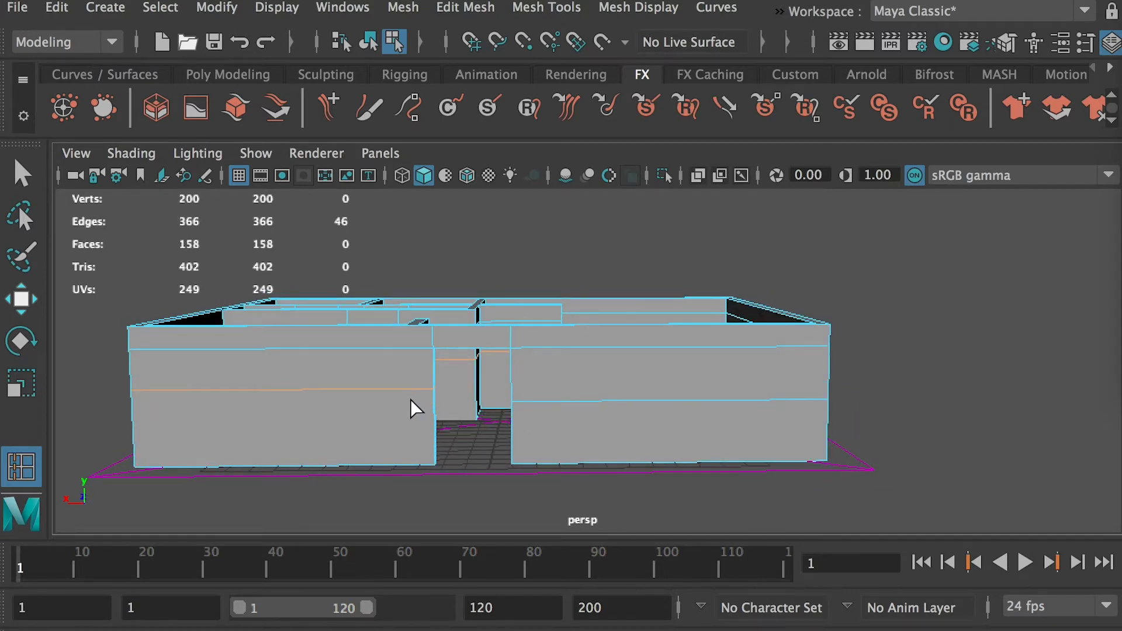
# Cut a horizontal edge from corner to corner across the apartment's outer side wall with the Multi-Cut tool
pyautogui.keyDown('shift'); pyautogui.moveTo(707, 375); pyautogui.dragTo(569, 409, button='right'); pyautogui.keyUp('shift')
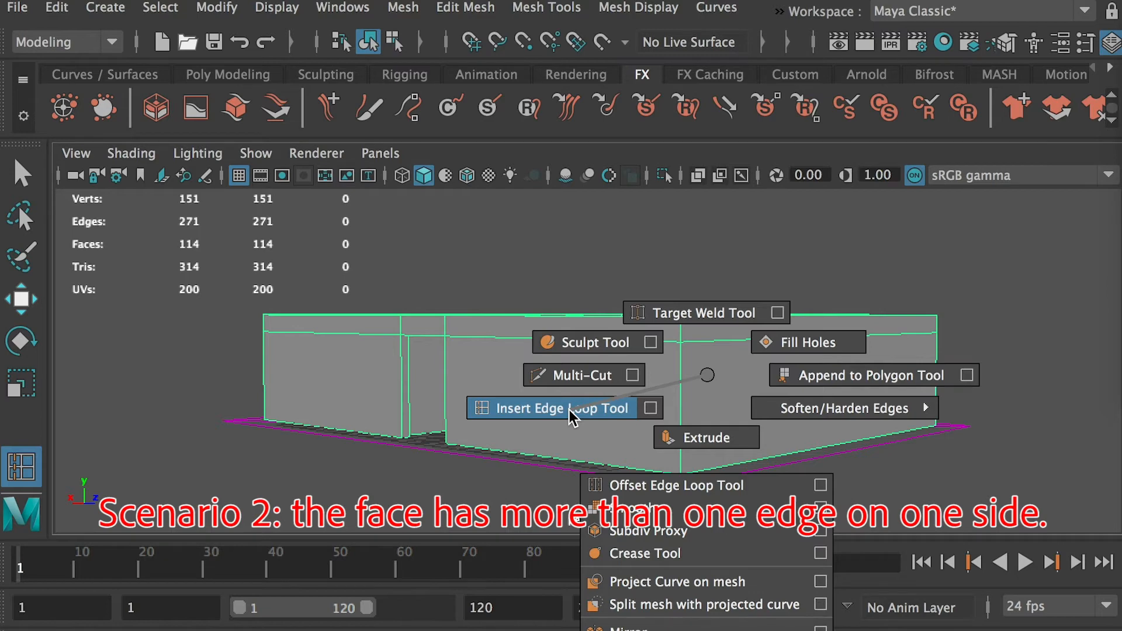
pyautogui.keyDown('shift'); pyautogui.moveTo(569, 409); pyautogui.dragTo(578, 374, button='right'); pyautogui.keyUp('shift')
pyautogui.click(679, 388)
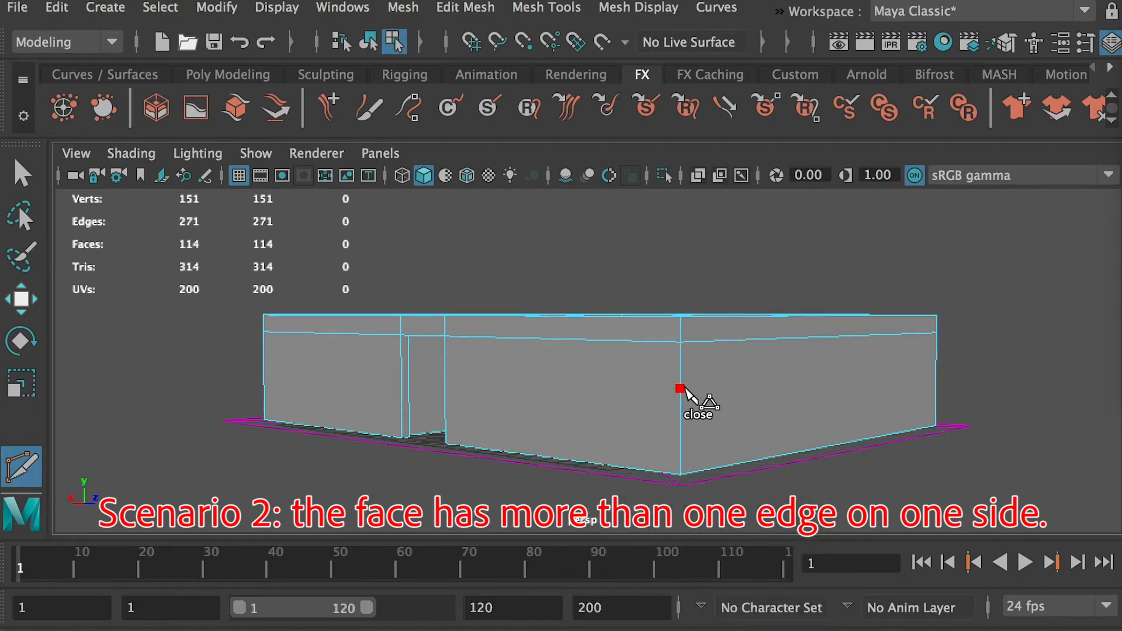
pyautogui.keyDown('alt'); pyautogui.moveTo(679, 388); pyautogui.dragTo(625, 388); pyautogui.keyUp('alt')
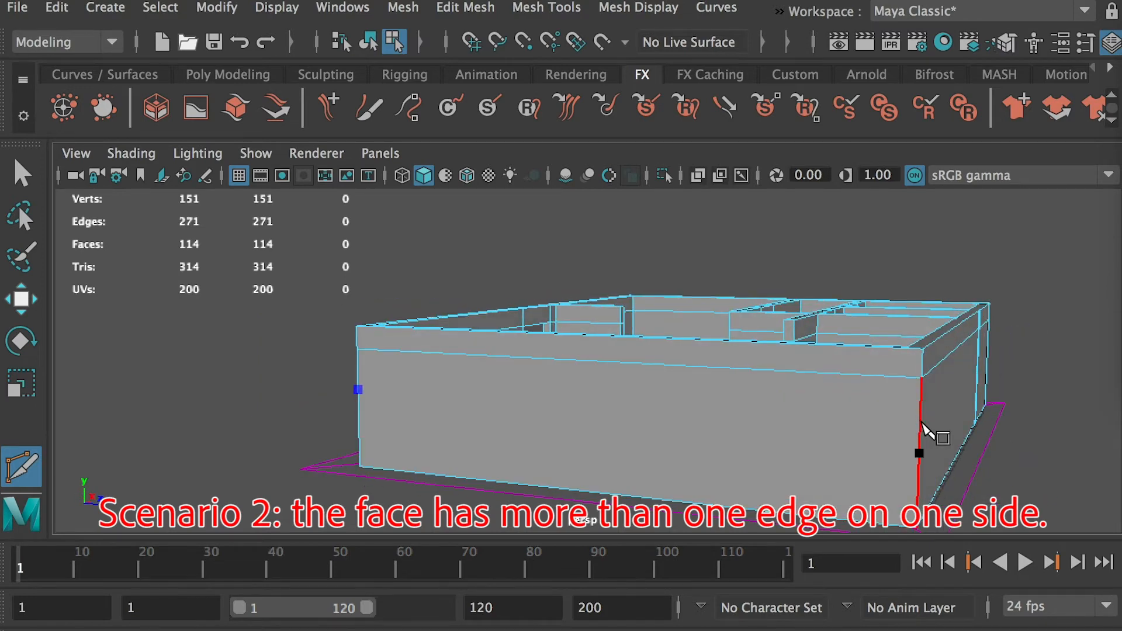
pyautogui.click(921, 417)
pyautogui.press('Return')
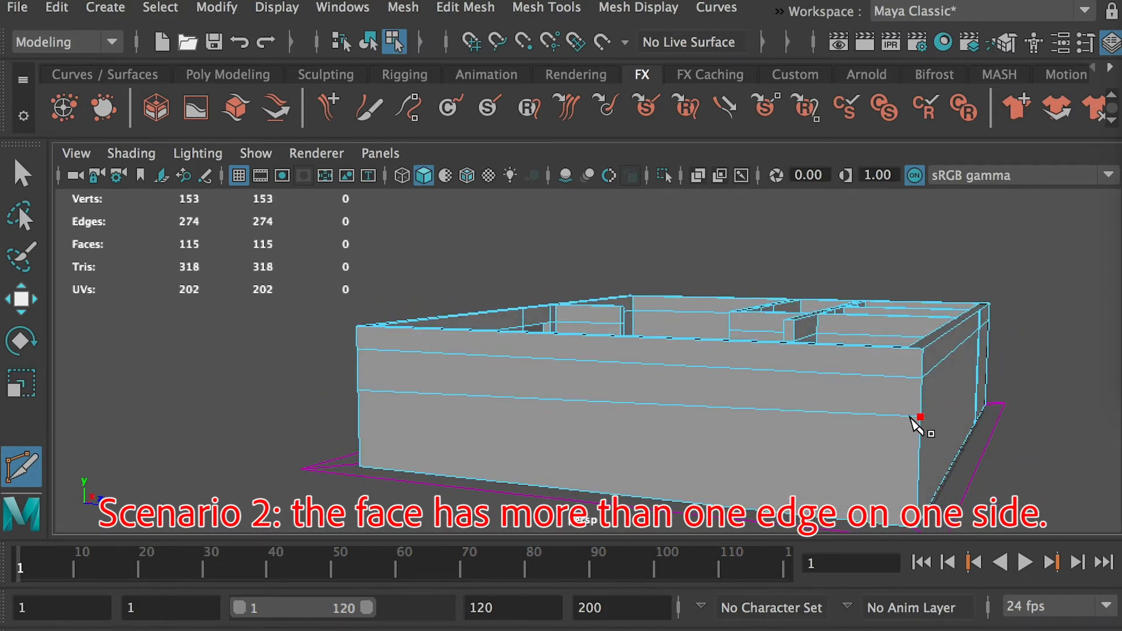
pyautogui.keyDown('alt'); pyautogui.moveTo(616, 445); pyautogui.dragTo(847, 429); pyautogui.keyUp('alt')
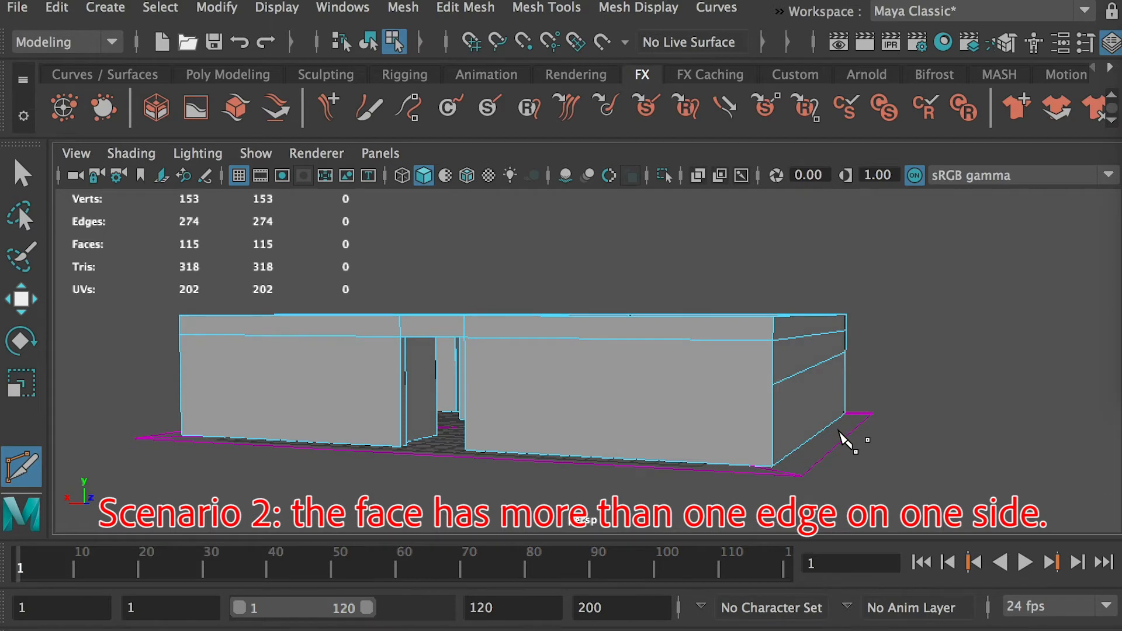
pyautogui.press('q')
pyautogui.keyDown('alt'); pyautogui.moveTo(739, 430); pyautogui.dragTo(741, 376); pyautogui.keyUp('alt')
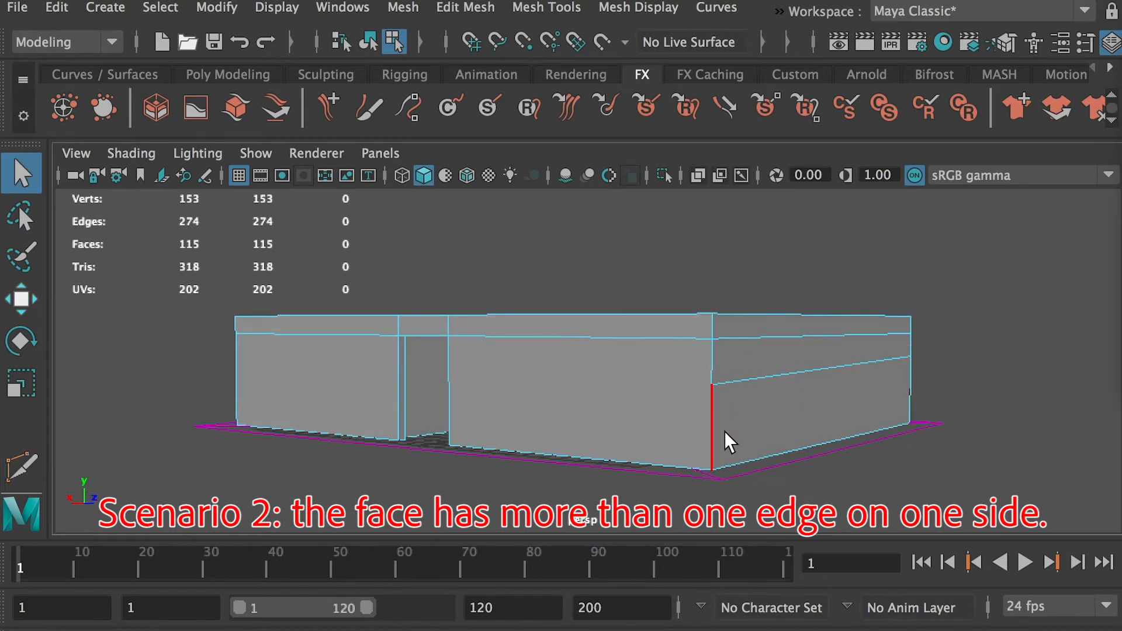
pyautogui.keyDown('alt'); pyautogui.moveTo(643, 413); pyautogui.dragTo(839, 408); pyautogui.keyUp('alt')
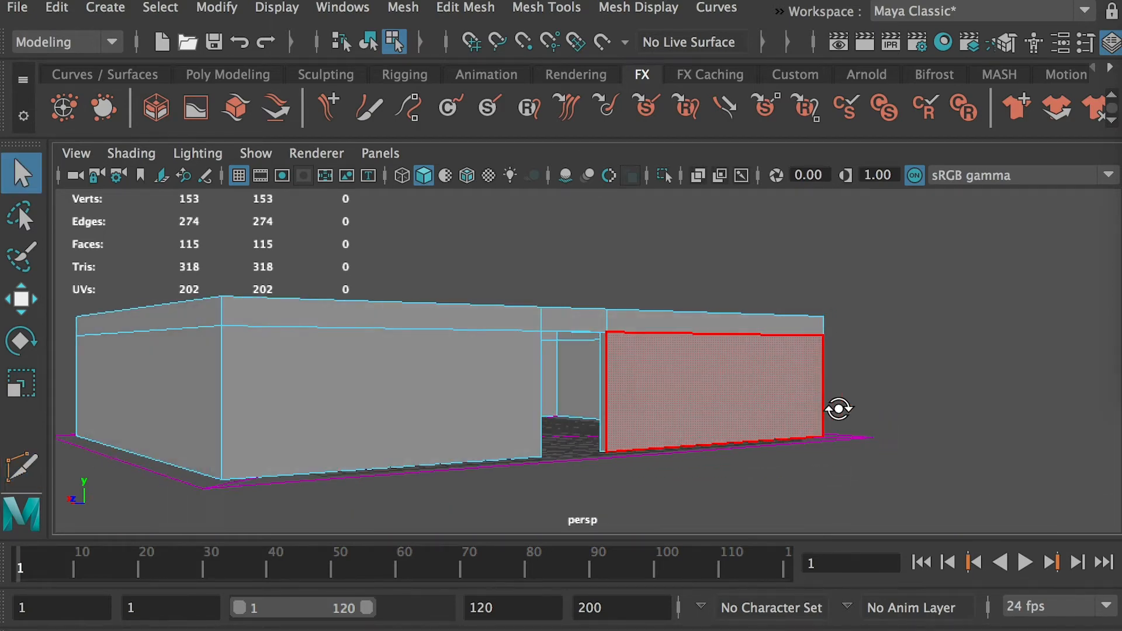
# Try to insert a horizontal edge loop at about mid-height around the apartment walls and inspect it around the doorway and side walls
pyautogui.keyDown('alt'); pyautogui.moveTo(605, 411); pyautogui.dragTo(618, 388); pyautogui.keyUp('alt')
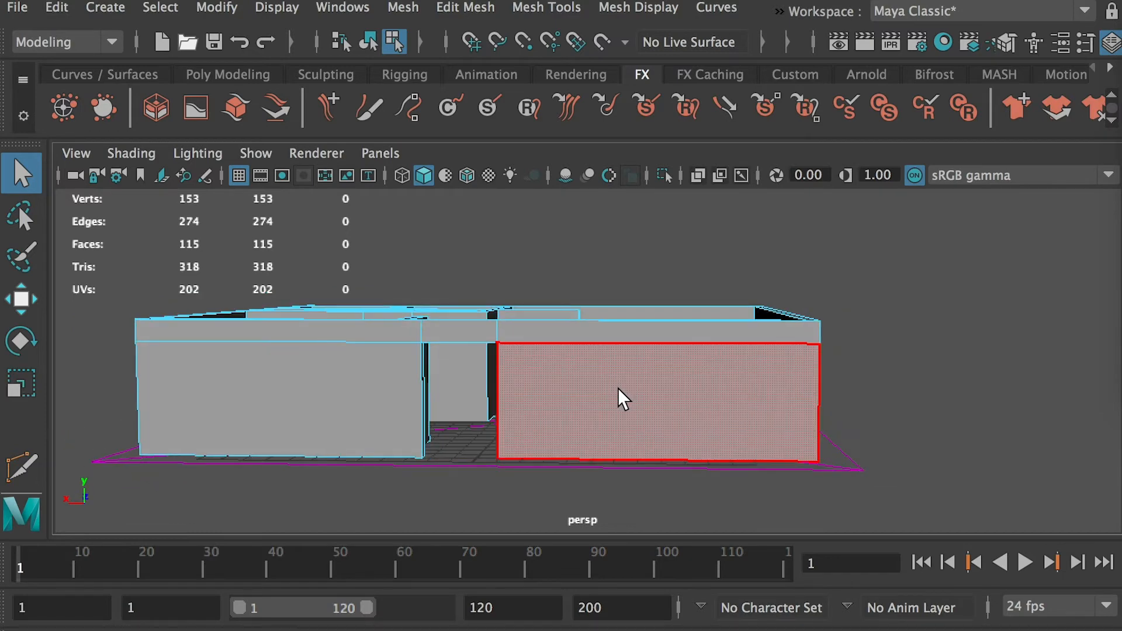
pyautogui.moveTo(622, 345); pyautogui.dragTo(672, 309, button='right')
pyautogui.keyDown('shift'); pyautogui.moveTo(584, 365); pyautogui.dragTo(458, 399, button='right'); pyautogui.keyUp('shift')
pyautogui.keyDown('alt'); pyautogui.moveTo(497, 391); pyautogui.dragTo(661, 403); pyautogui.keyUp('alt')
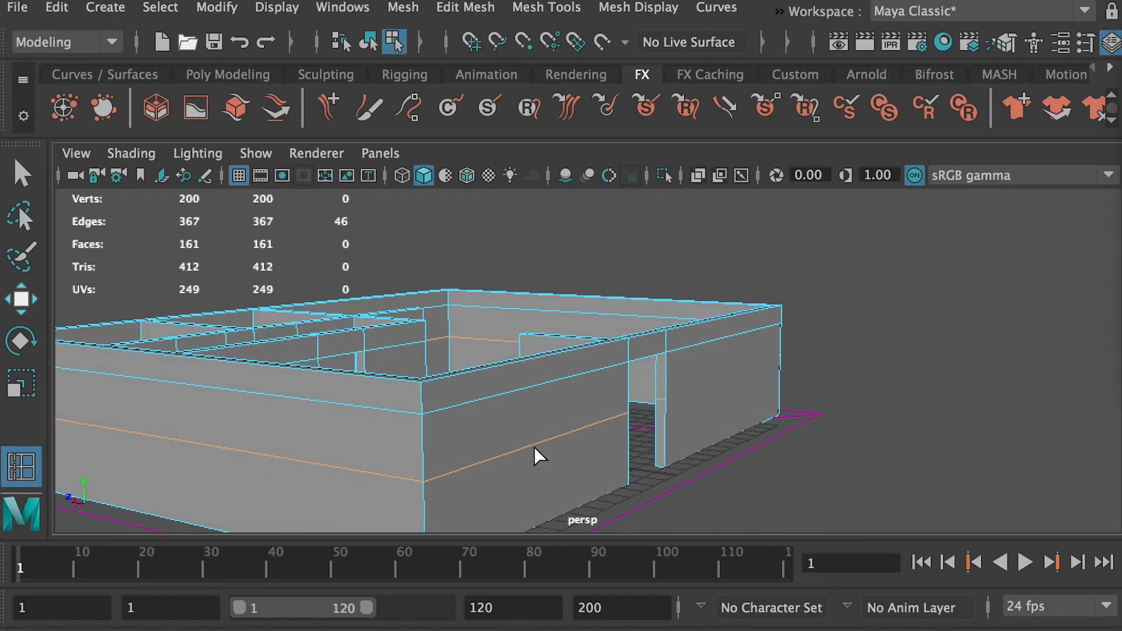
pyautogui.keyDown('alt'); pyautogui.moveTo(753, 414); pyautogui.dragTo(511, 387); pyautogui.keyUp('alt')
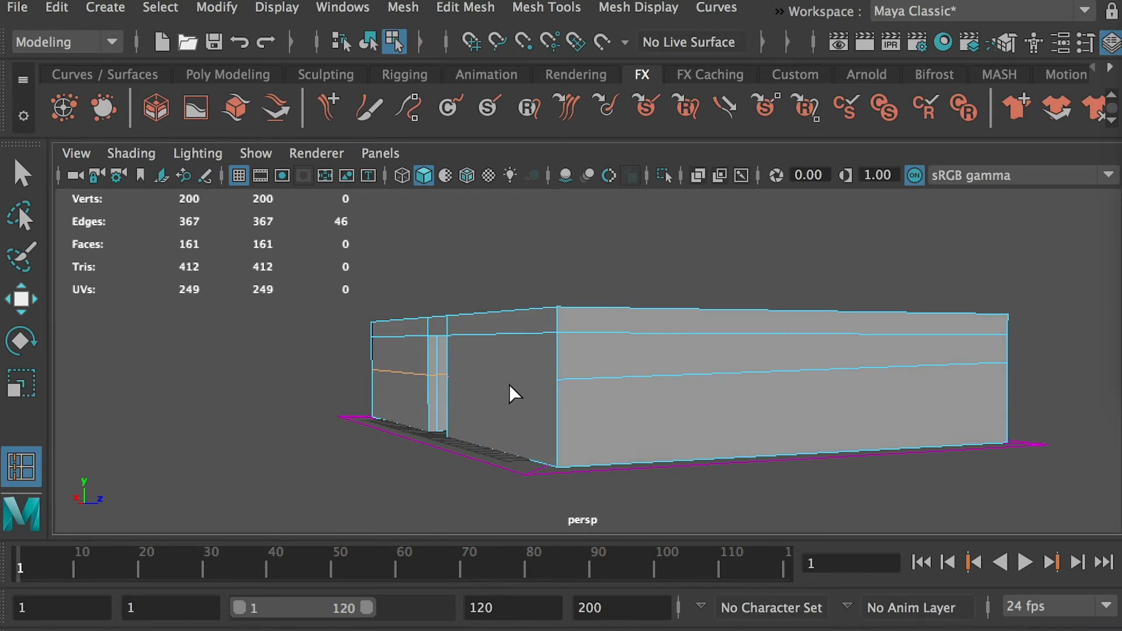
pyautogui.keyDown('alt'); pyautogui.moveTo(910, 379); pyautogui.dragTo(380, 413); pyautogui.keyUp('alt')
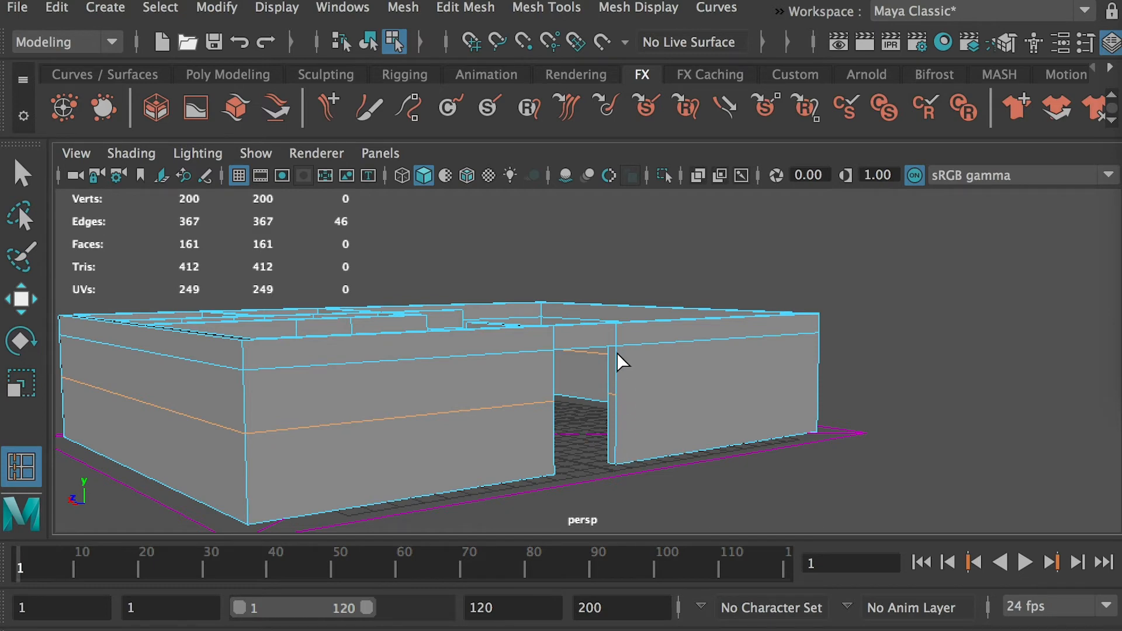
pyautogui.keyDown('alt'); pyautogui.moveTo(618, 471); pyautogui.dragTo(531, 412); pyautogui.keyUp('alt')
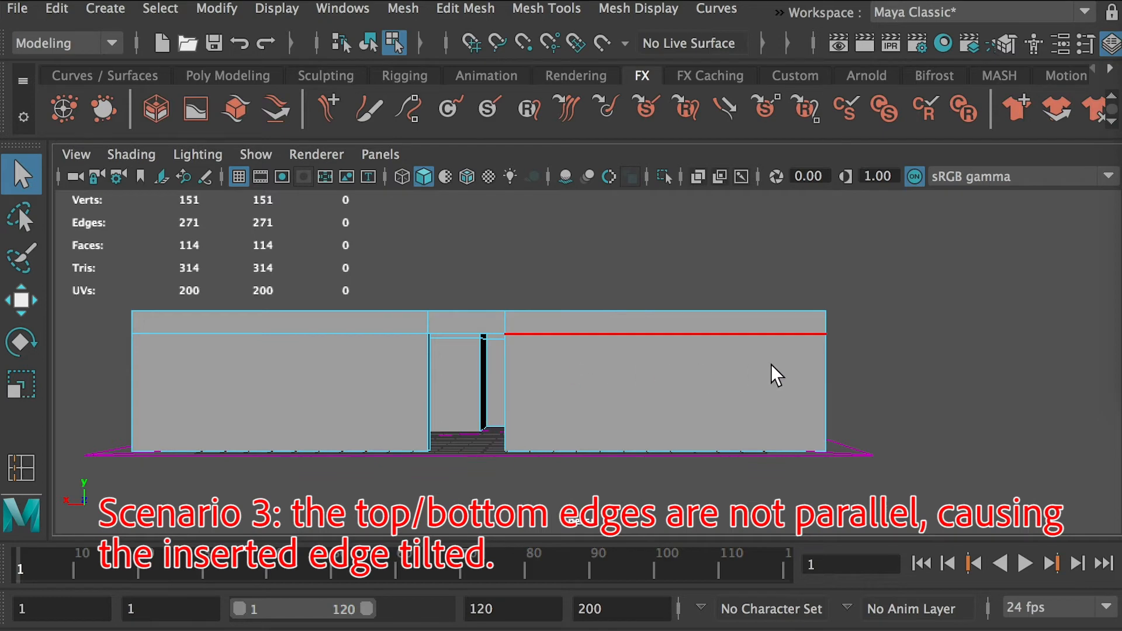
# Lower the upper horizontal edges of the two outer side walls so the front wall's upper edges slope down from the doorway
pyautogui.moveTo(776, 394)
pyautogui.keyDown('alt'); pyautogui.mouseDown()
pyautogui.moveTo(793, 383)
pyautogui.moveTo(779, 379)
pyautogui.mouseUp(); pyautogui.keyUp('alt')
pyautogui.click(781, 345)
pyautogui.keyDown('alt'); pyautogui.moveTo(453, 377); pyautogui.dragTo(530, 372); pyautogui.keyUp('alt')
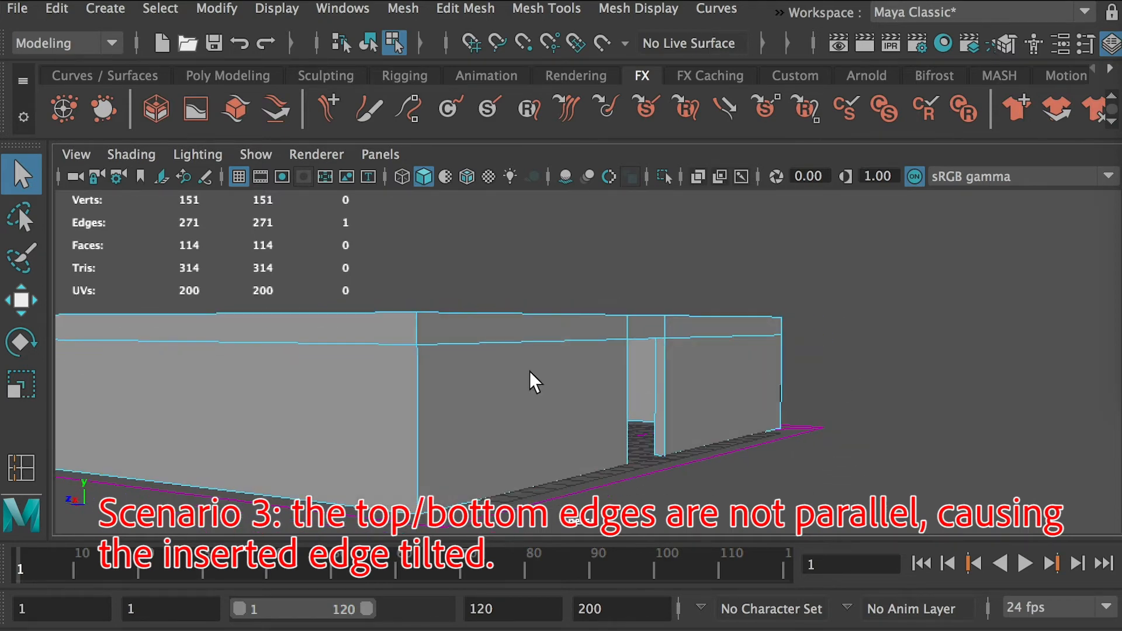
pyautogui.keyDown('shift'); pyautogui.click(388, 344); pyautogui.keyUp('shift')
pyautogui.press('w')
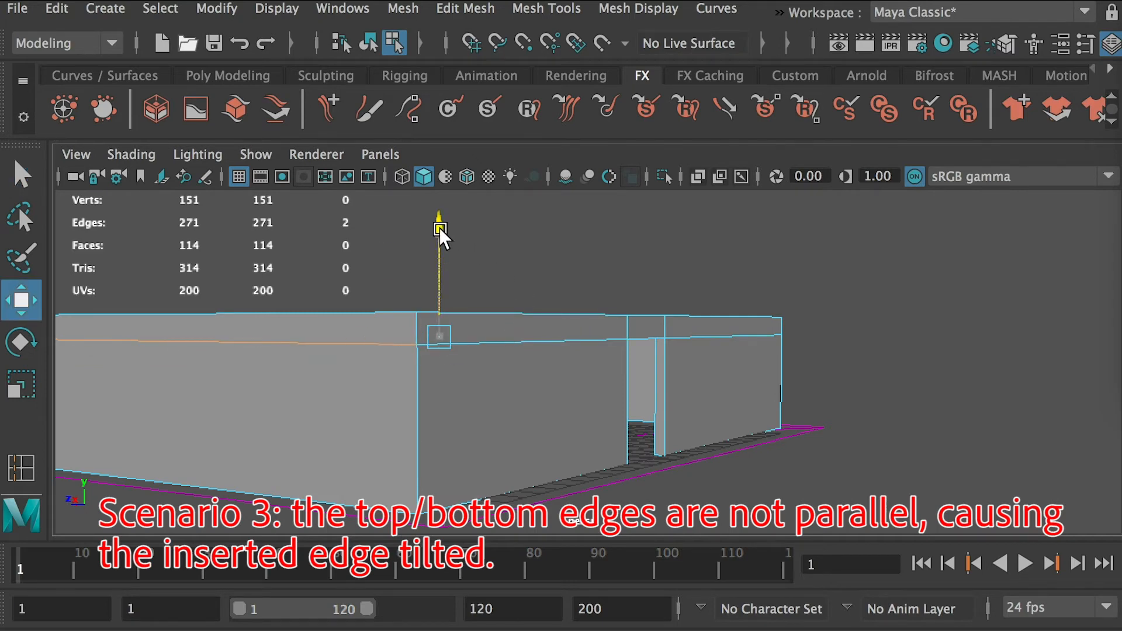
pyautogui.moveTo(439, 229); pyautogui.dragTo(433, 251)
pyautogui.keyDown('alt'); pyautogui.moveTo(417, 345); pyautogui.dragTo(507, 353); pyautogui.keyUp('alt')
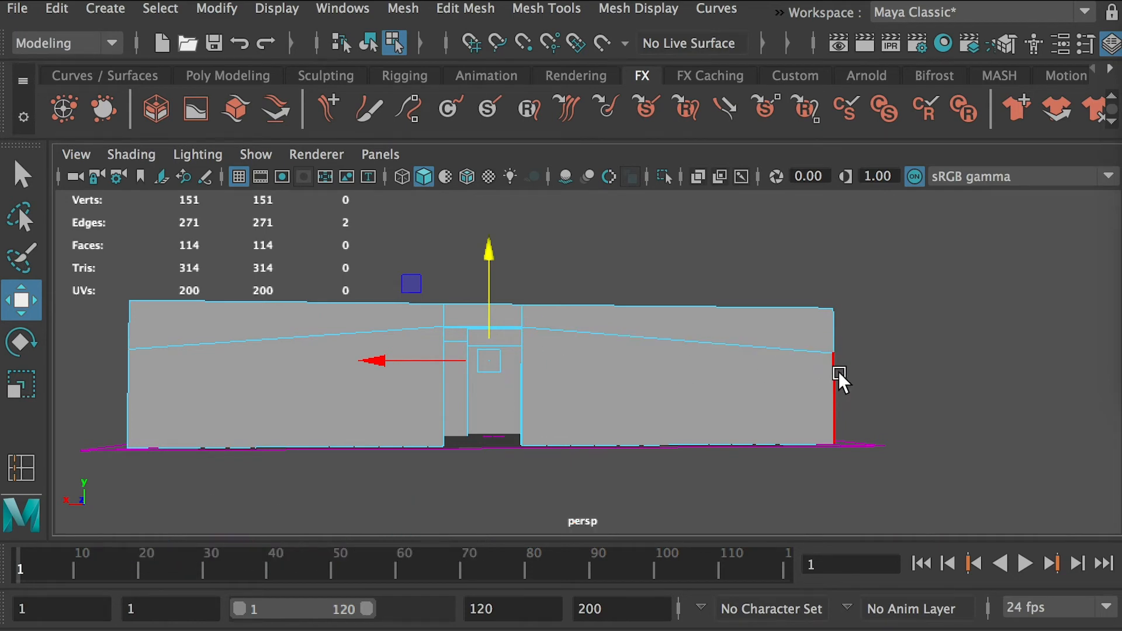
# Insert a horizontal edge loop at about mid-height around the walls, starting from the doorway's vertical edge, with the Insert Edge Loop Tool
pyautogui.moveTo(742, 345); pyautogui.dragTo(783, 325, button='right')
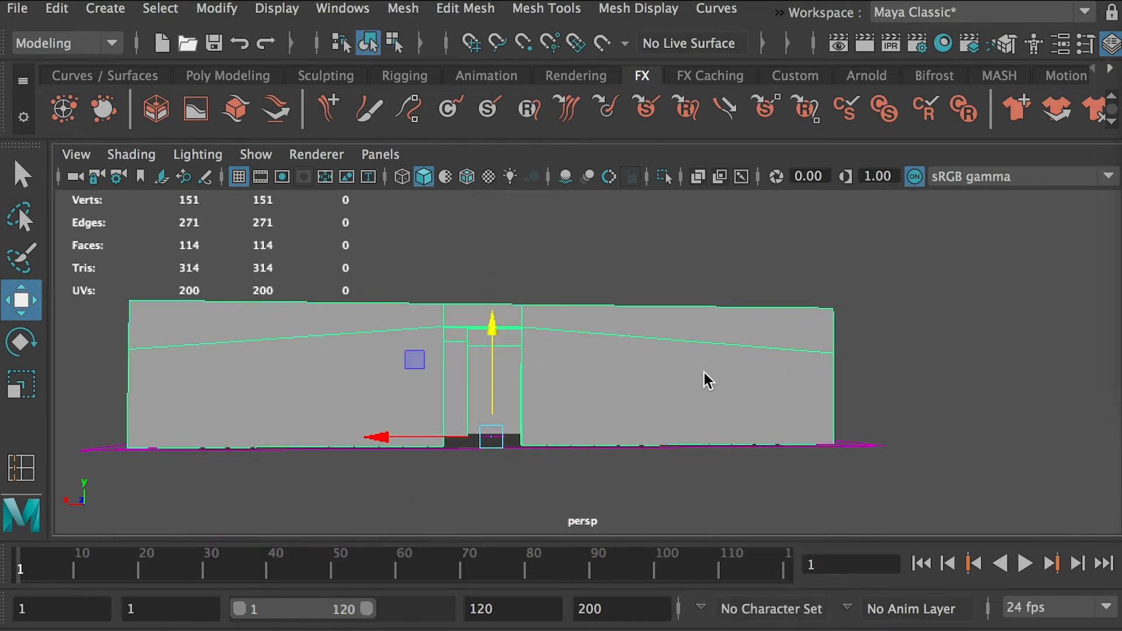
pyautogui.keyDown('shift'); pyautogui.rightClick(703, 373); pyautogui.keyUp('shift')
pyautogui.click(571, 404)
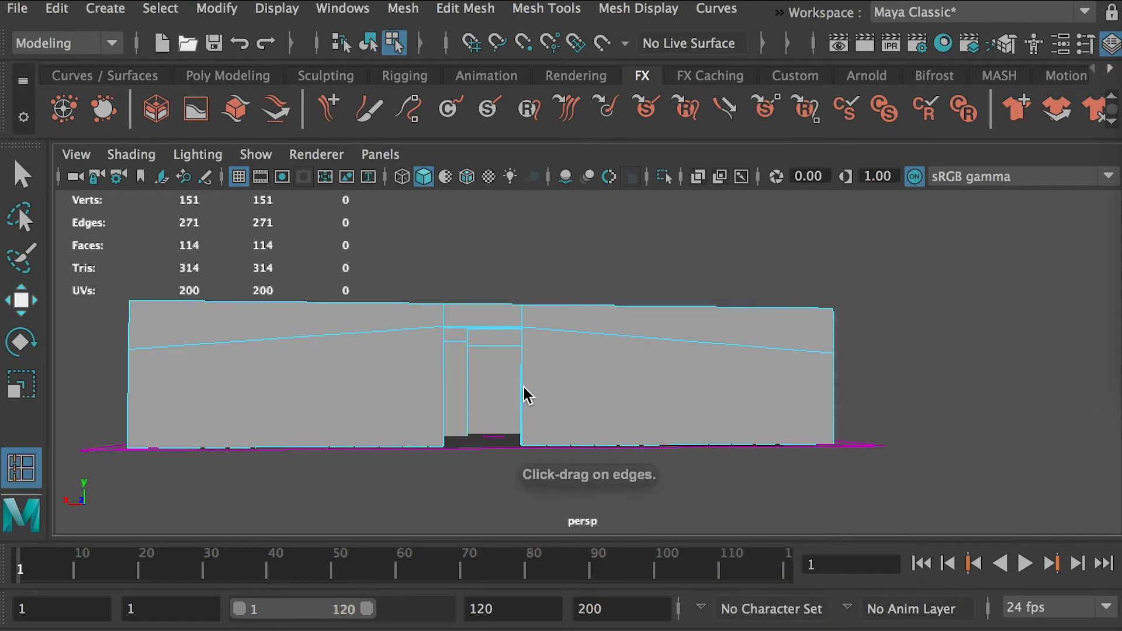
pyautogui.moveTo(539, 379); pyautogui.dragTo(537, 382)
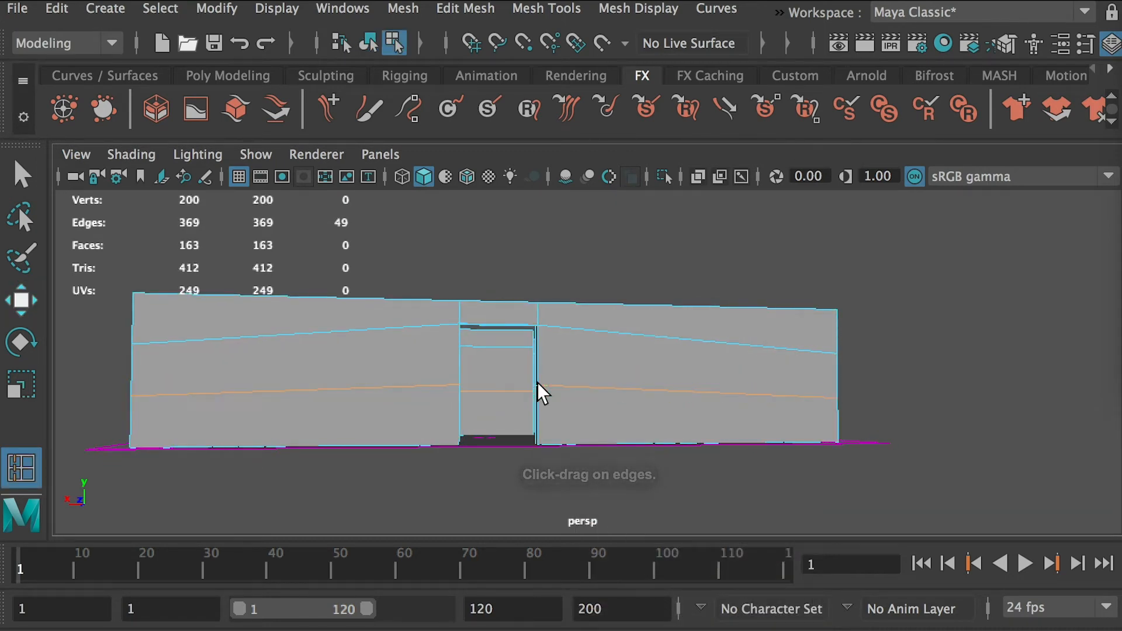
pyautogui.moveTo(601, 413)
pyautogui.keyDown('alt'); pyautogui.mouseDown()
pyautogui.moveTo(577, 451)
pyautogui.moveTo(576, 415)
pyautogui.moveTo(589, 413)
pyautogui.mouseUp(); pyautogui.keyUp('alt')
# Flatten the tilted mid-height edge loop to horizontal by repeatedly scaling it down along the vertical axis
pyautogui.press('q')
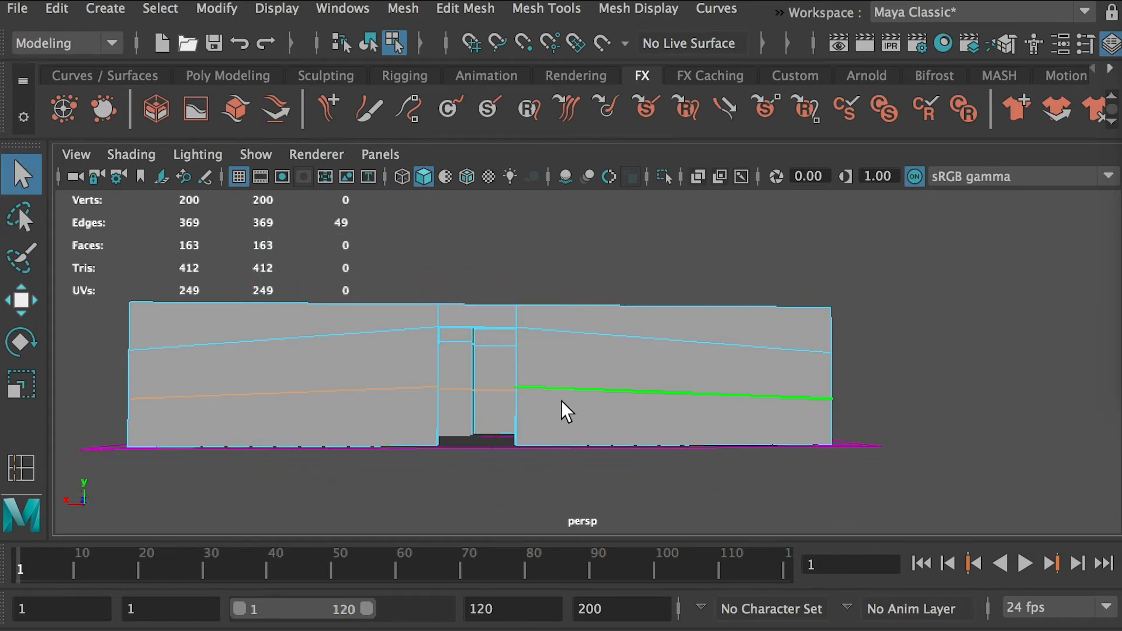
pyautogui.press('r')
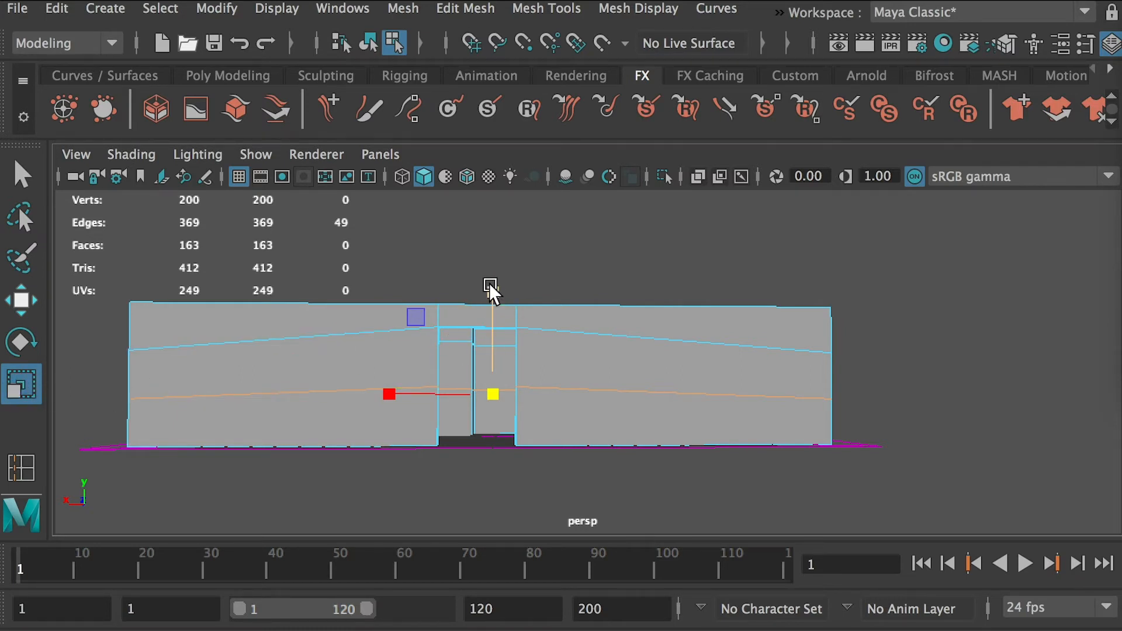
pyautogui.moveTo(490, 286); pyautogui.dragTo(492, 304)
pyautogui.moveTo(490, 362); pyautogui.dragTo(489, 363)
pyautogui.moveTo(493, 287); pyautogui.dragTo(492, 399)
pyautogui.moveTo(494, 289); pyautogui.dragTo(490, 419)
pyautogui.moveTo(500, 328); pyautogui.dragTo(267, 392)
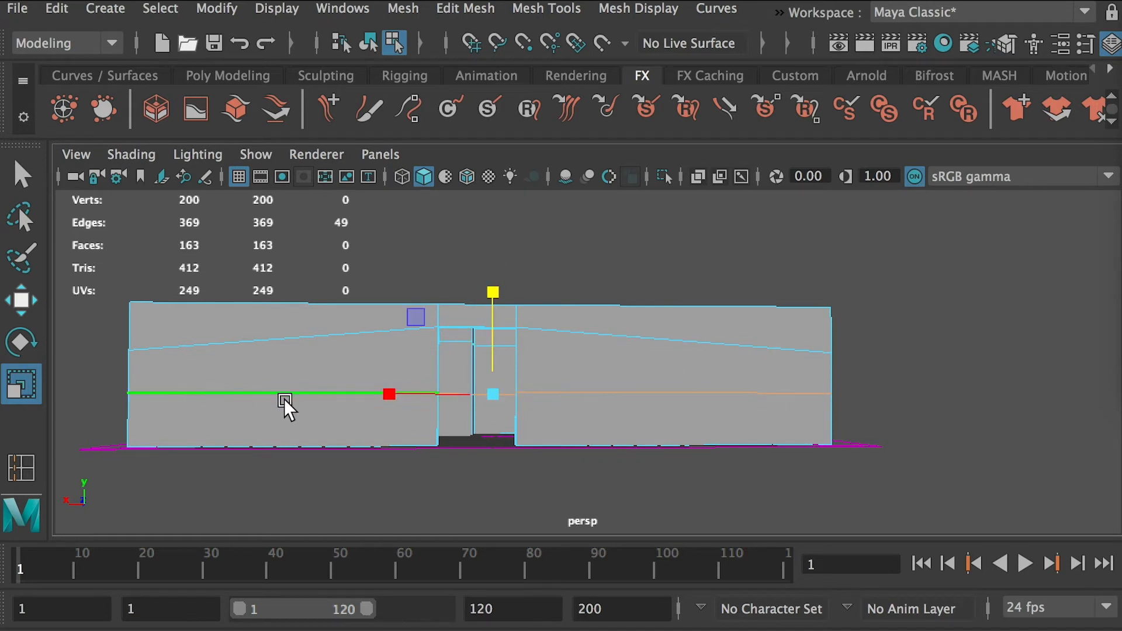
pyautogui.keyDown('alt'); pyautogui.moveTo(909, 383); pyautogui.dragTo(928, 446); pyautogui.keyUp('alt')
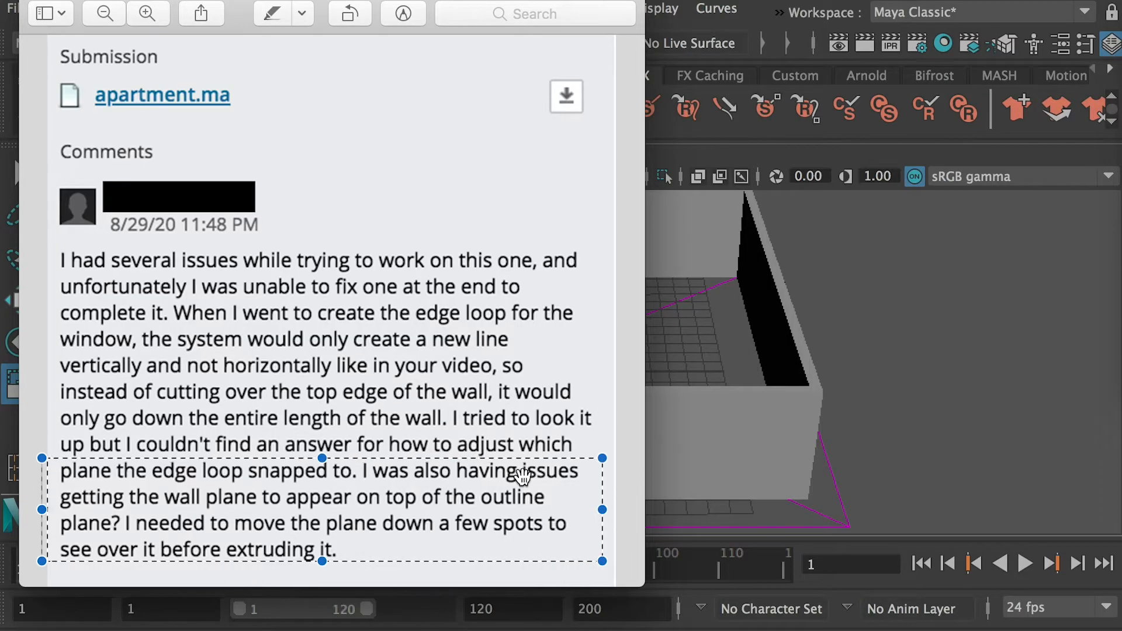
# Return to the apartment scene, select the reference image plane under the walls and open its attributes
pyautogui.click(932, 361)
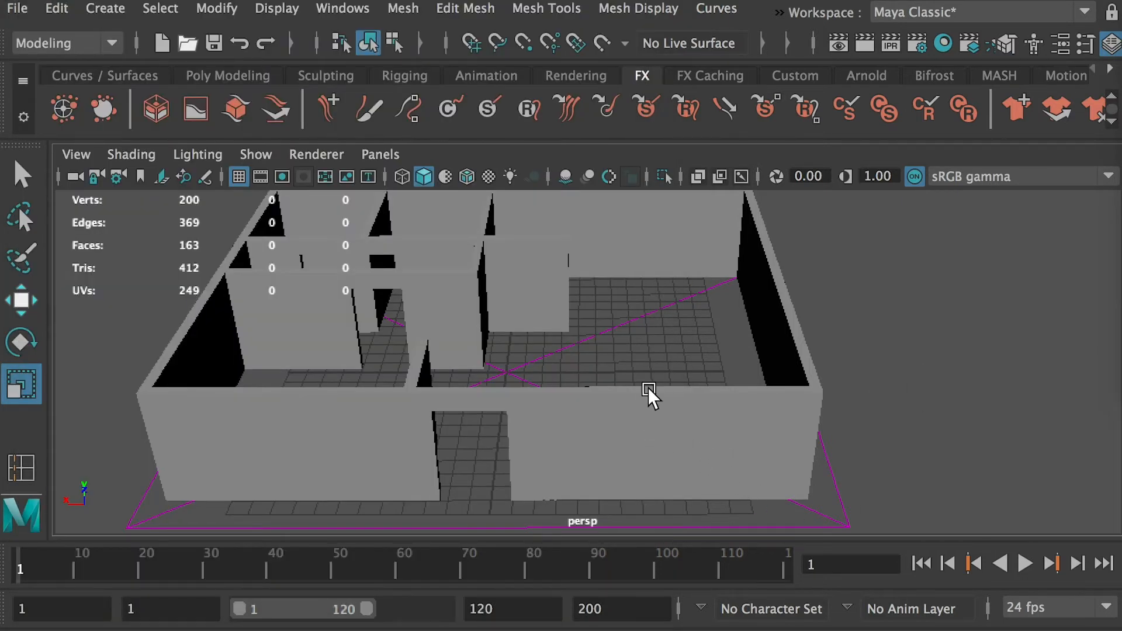
pyautogui.moveTo(676, 401)
pyautogui.keyDown('alt'); pyautogui.mouseDown()
pyautogui.moveTo(661, 380)
pyautogui.moveTo(675, 386)
pyautogui.mouseUp(); pyautogui.keyUp('alt')
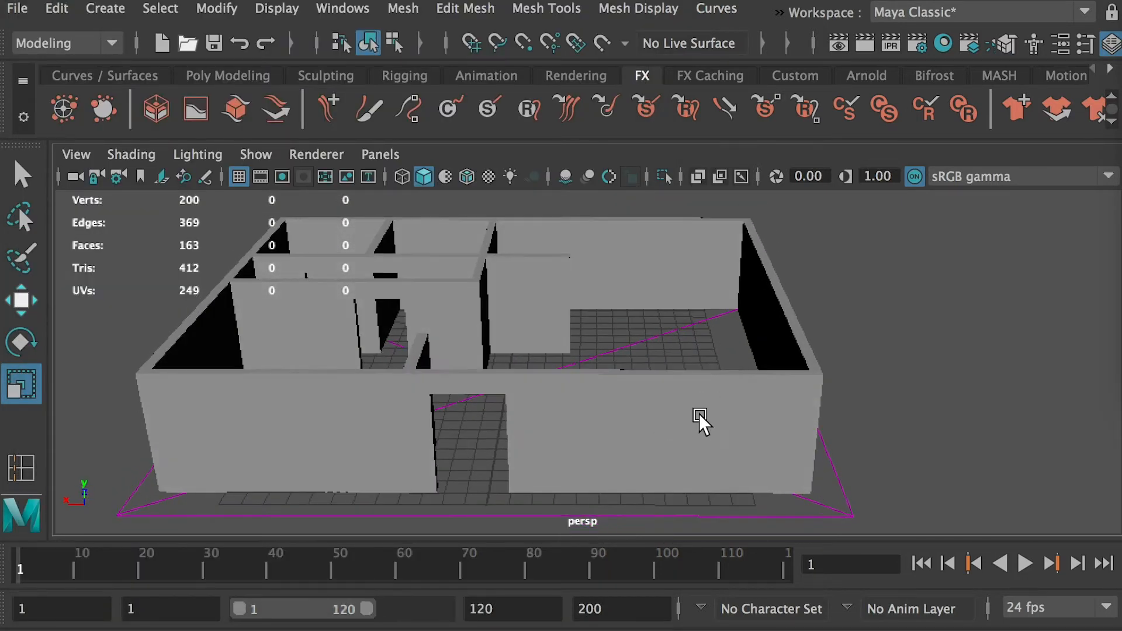
pyautogui.keyDown('alt'); pyautogui.moveTo(809, 471); pyautogui.dragTo(815, 481); pyautogui.keyUp('alt')
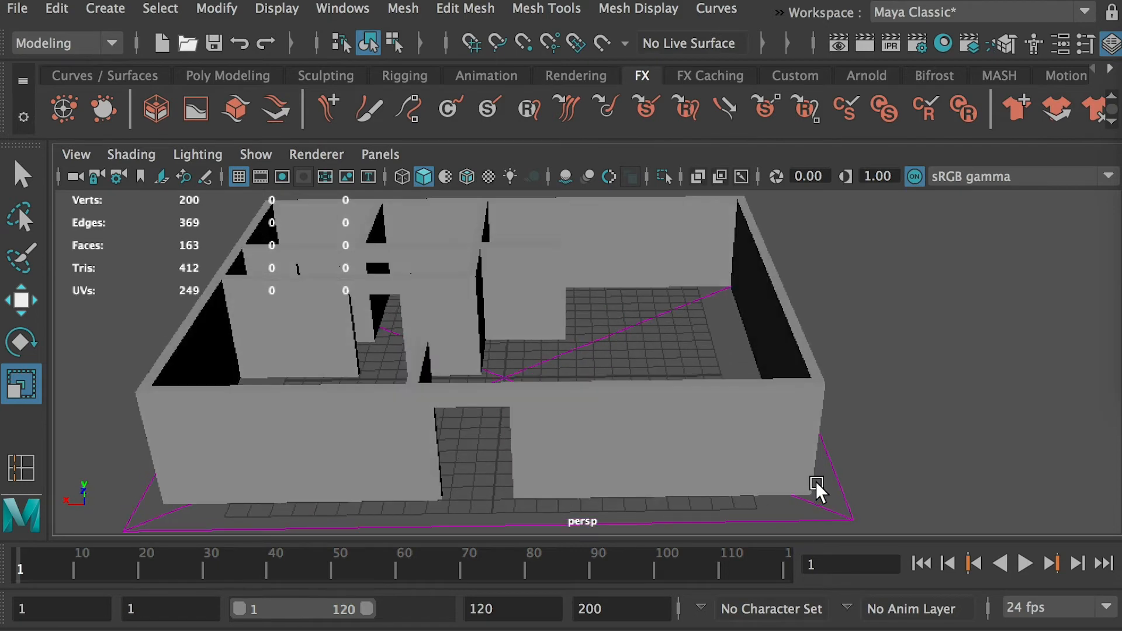
pyautogui.click(848, 502)
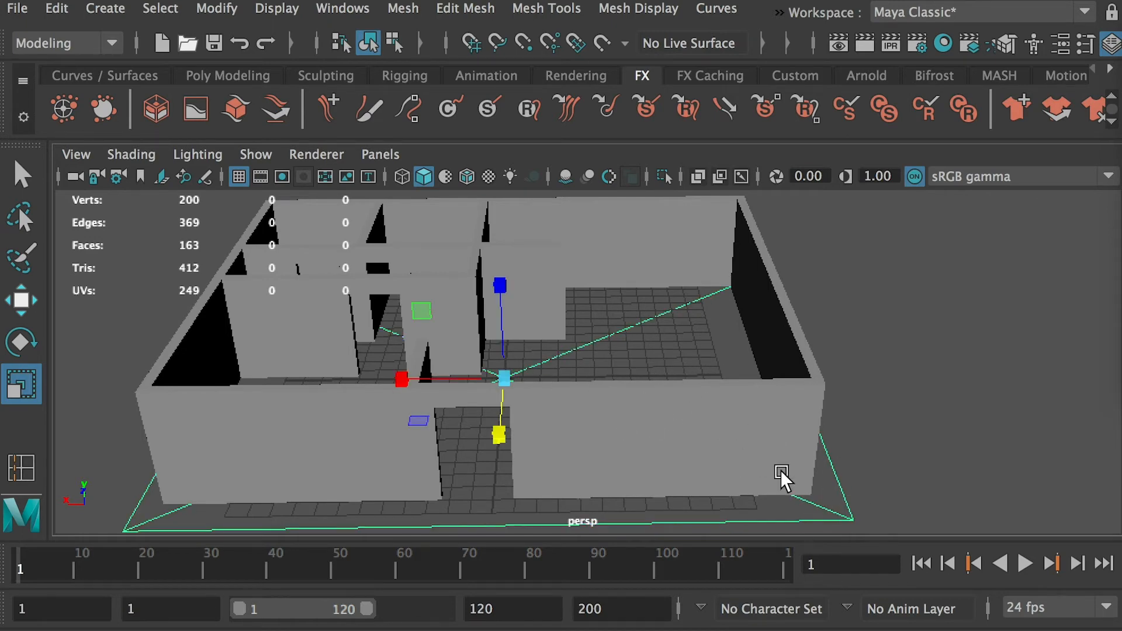
pyautogui.rightClick(839, 488)
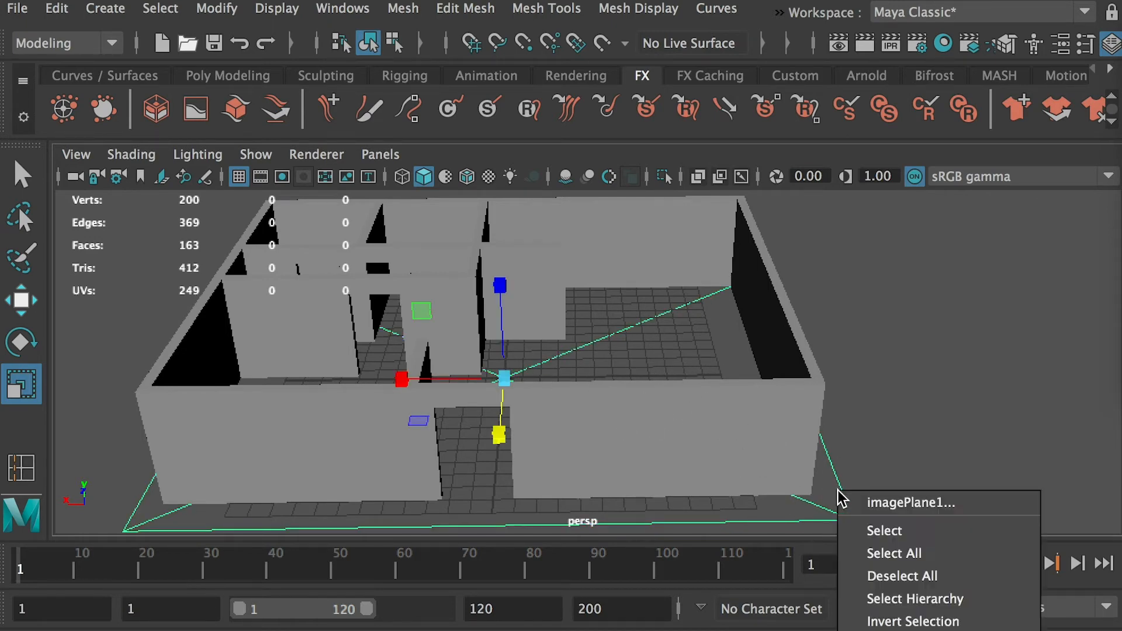
pyautogui.click(889, 508)
pyautogui.moveTo(1040, 7); pyautogui.dragTo(662, 22)
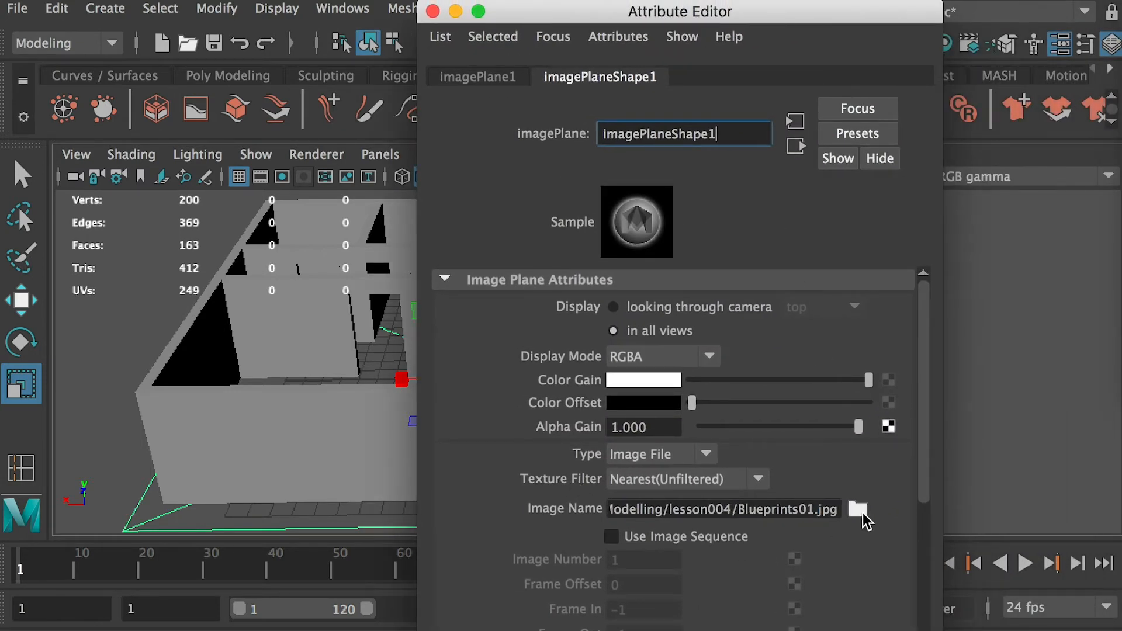
# Load Blueprints01.jpg from the Apartment folder on the Desktop as the image plane's image
pyautogui.click(857, 511)
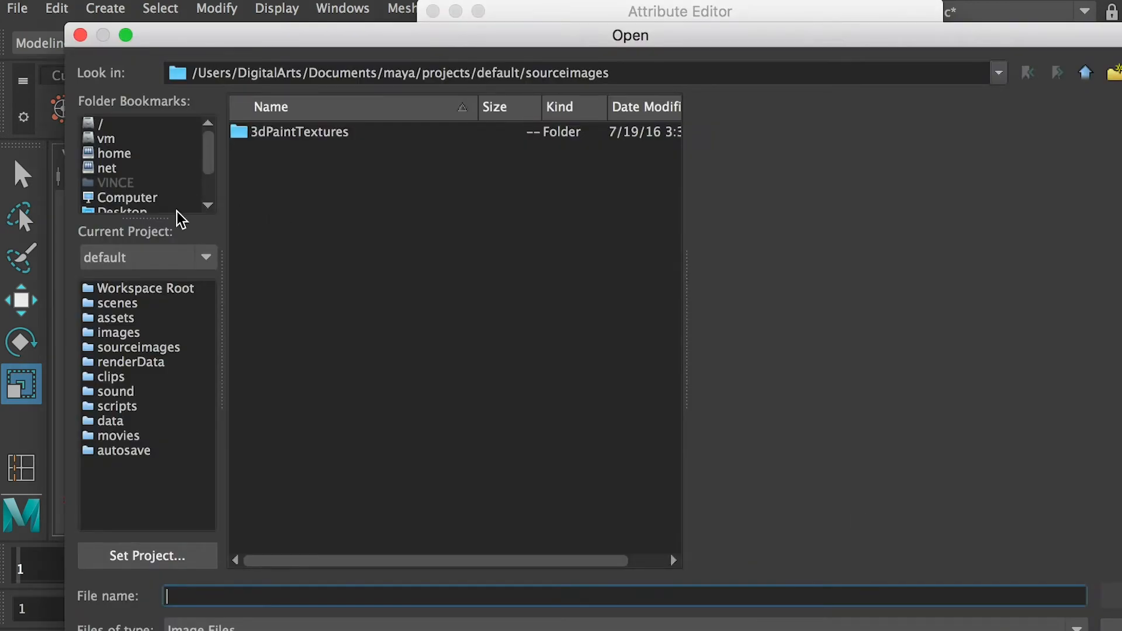
pyautogui.moveTo(210, 150); pyautogui.dragTo(212, 174)
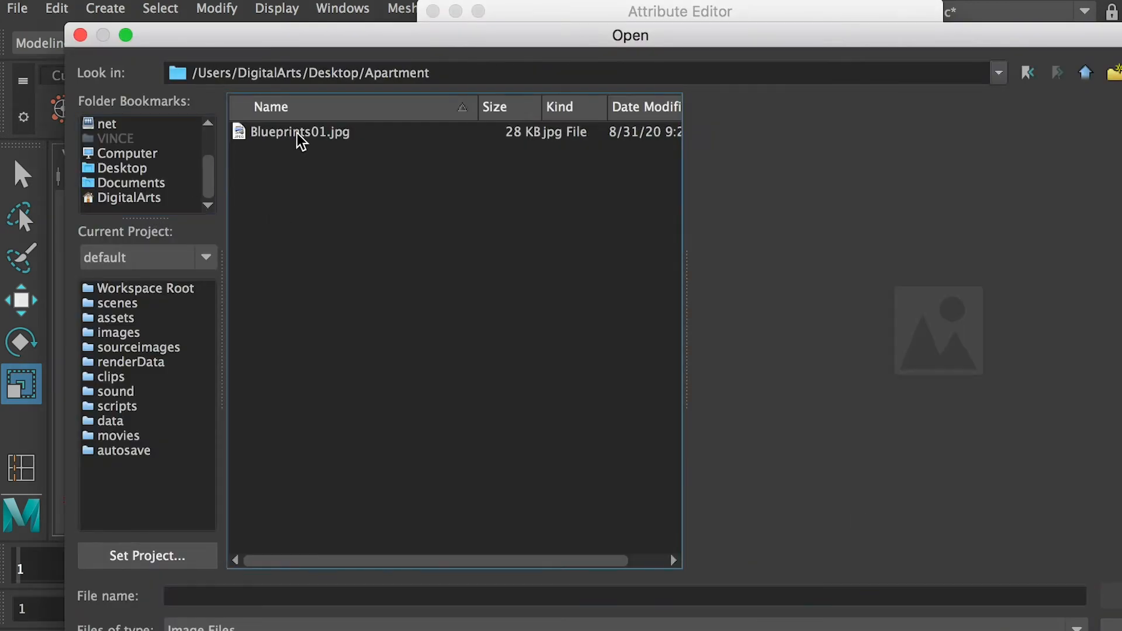
pyautogui.click(297, 129)
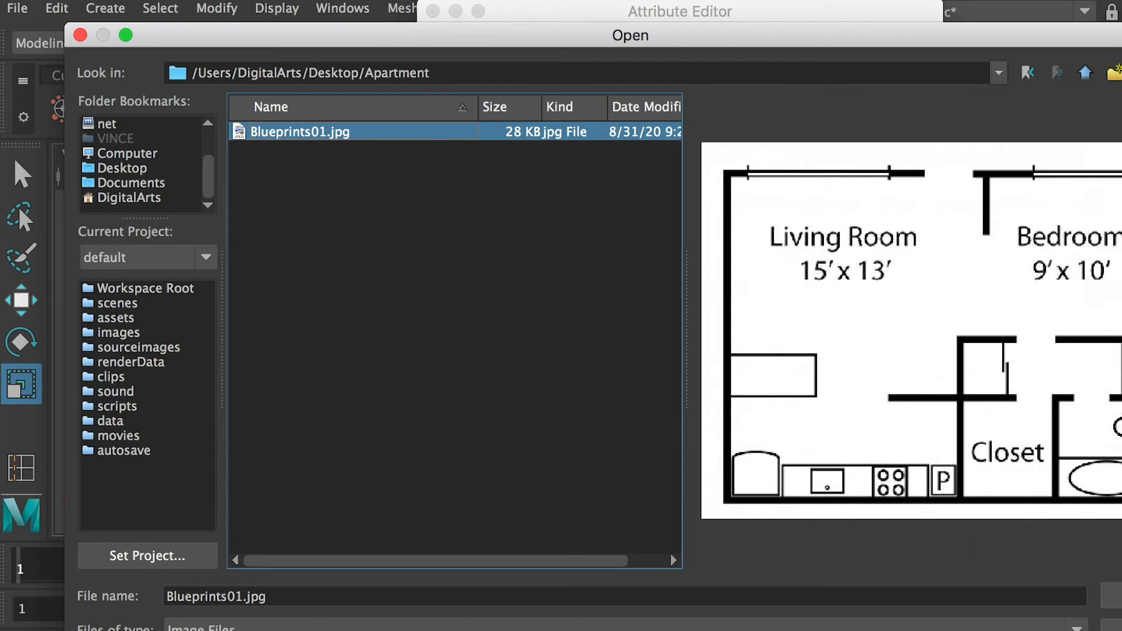
pyautogui.doubleClick(310, 136)
# Clear the attributes window from the viewport and move the blueprint image plane slightly down below the apartment walls
pyautogui.moveTo(514, 14); pyautogui.dragTo(1031, 256)
pyautogui.click(950, 253)
pyautogui.press('w')
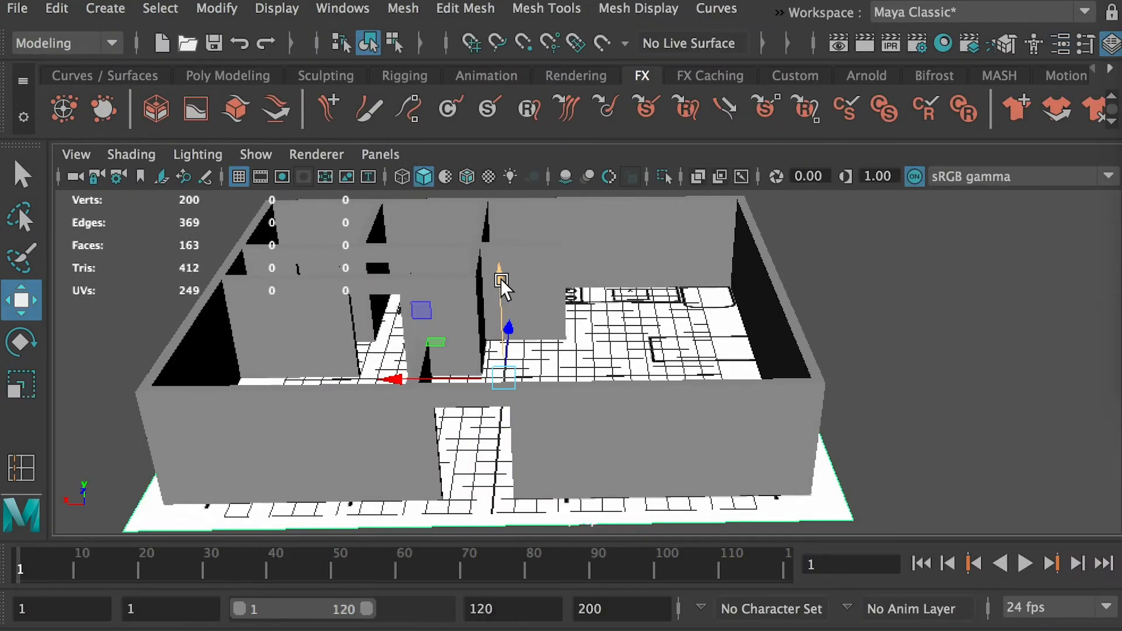
pyautogui.moveTo(500, 279); pyautogui.dragTo(506, 292)
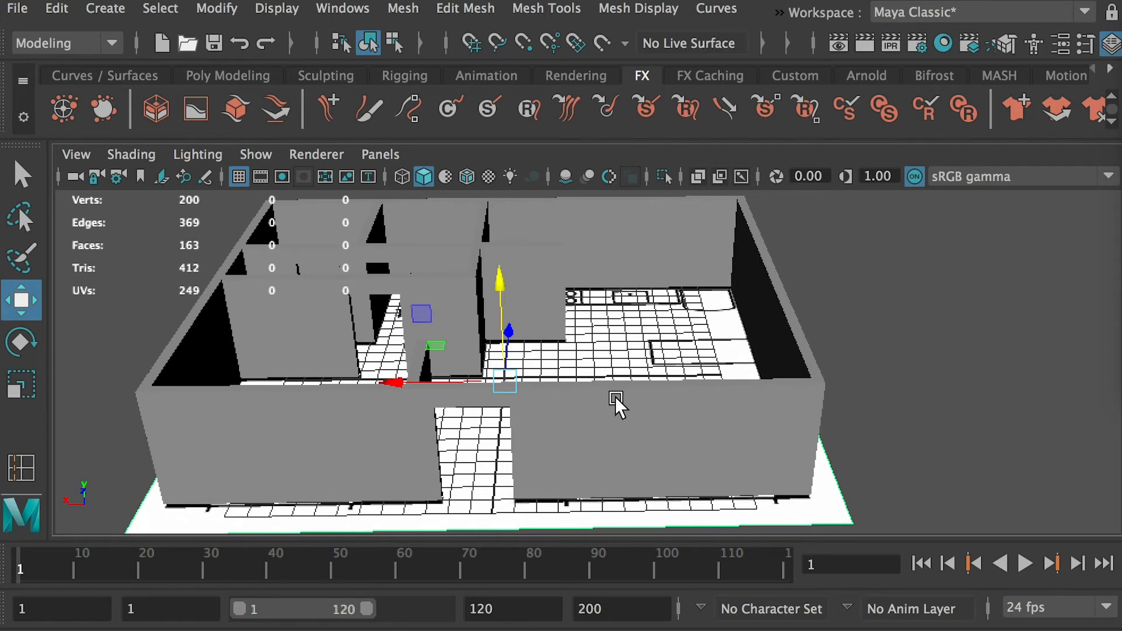
# Compare the walls with the blueprint in the top view, in shaded and in wireframe display
pyautogui.press('space')
pyautogui.press('space')
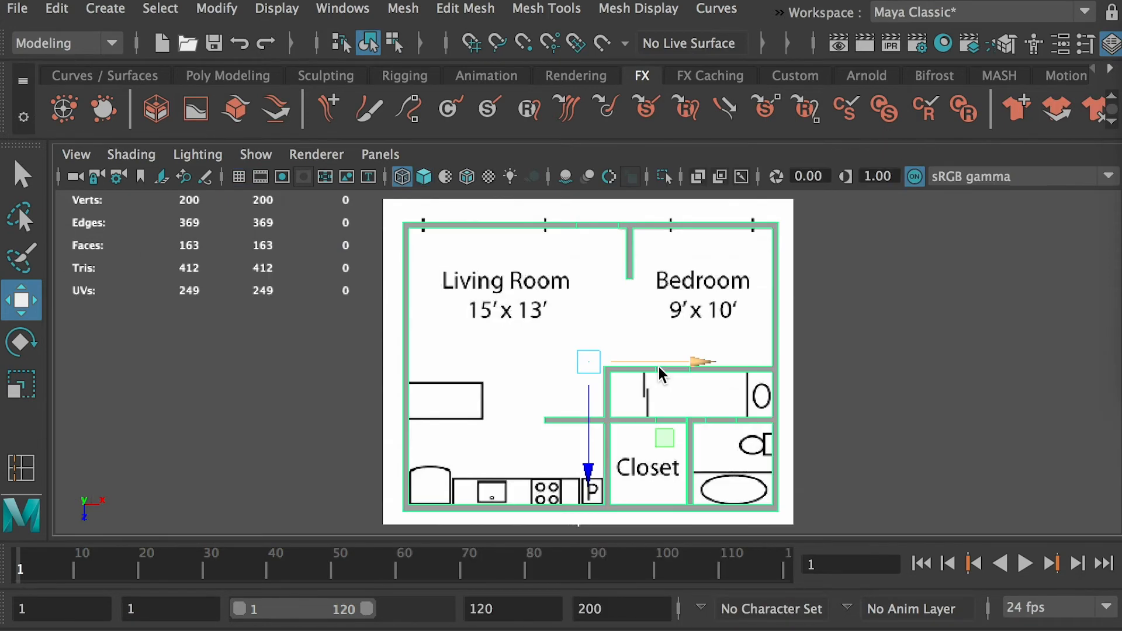
pyautogui.press('5')
pyautogui.scroll(-1, 542, 298)
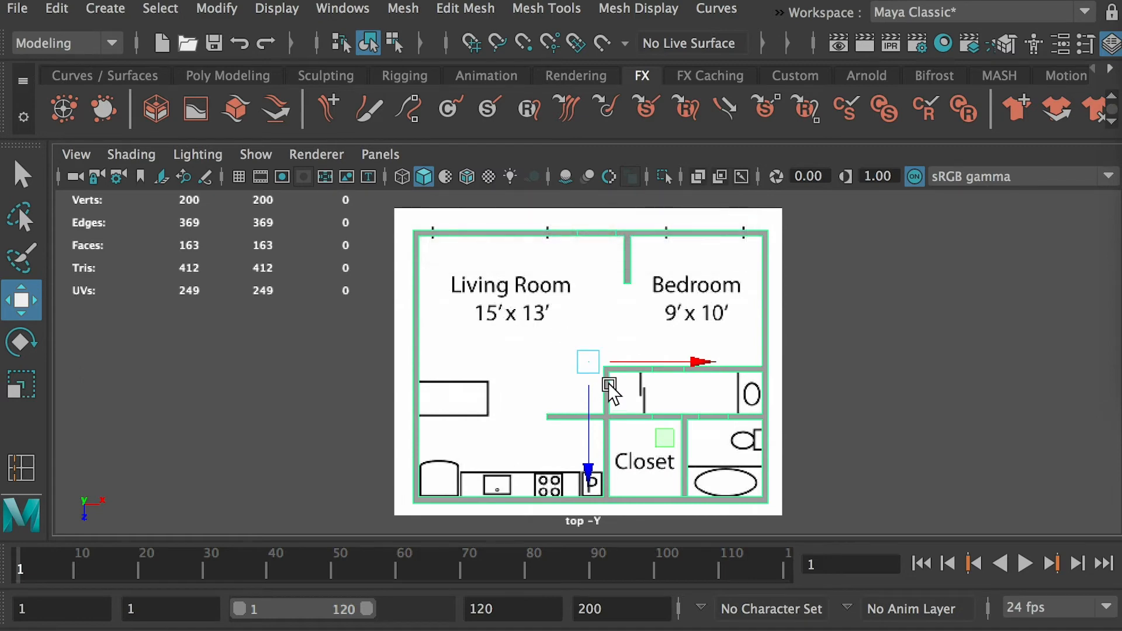
pyautogui.press('4')
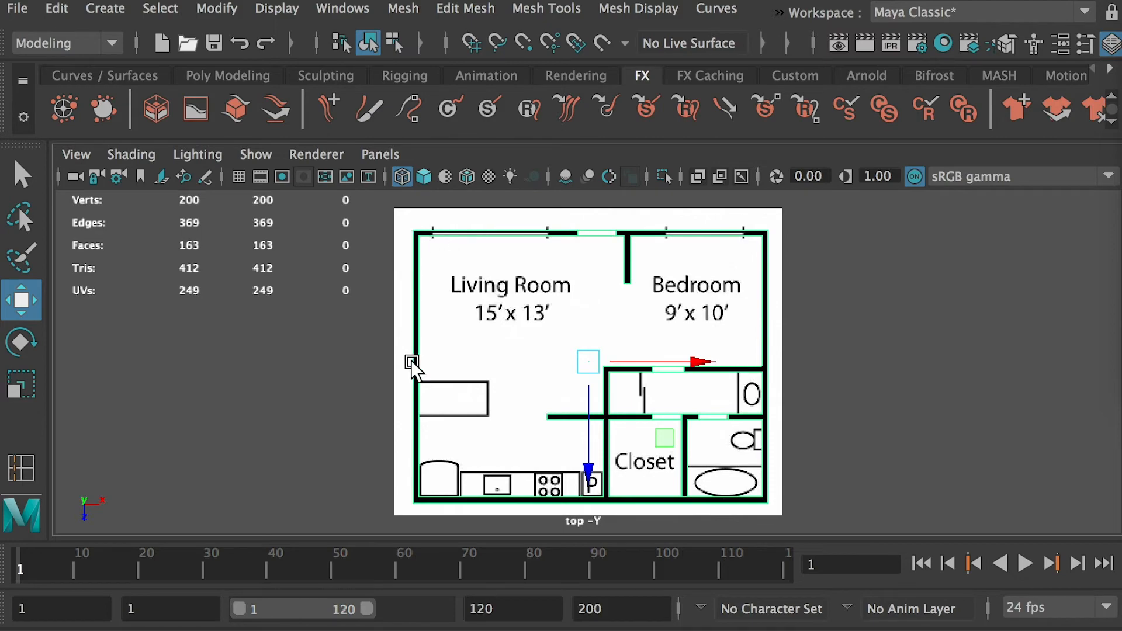
# Show all four views and examine the blueprint through the walls in the perspective view with wireframe display
pyautogui.press('space')
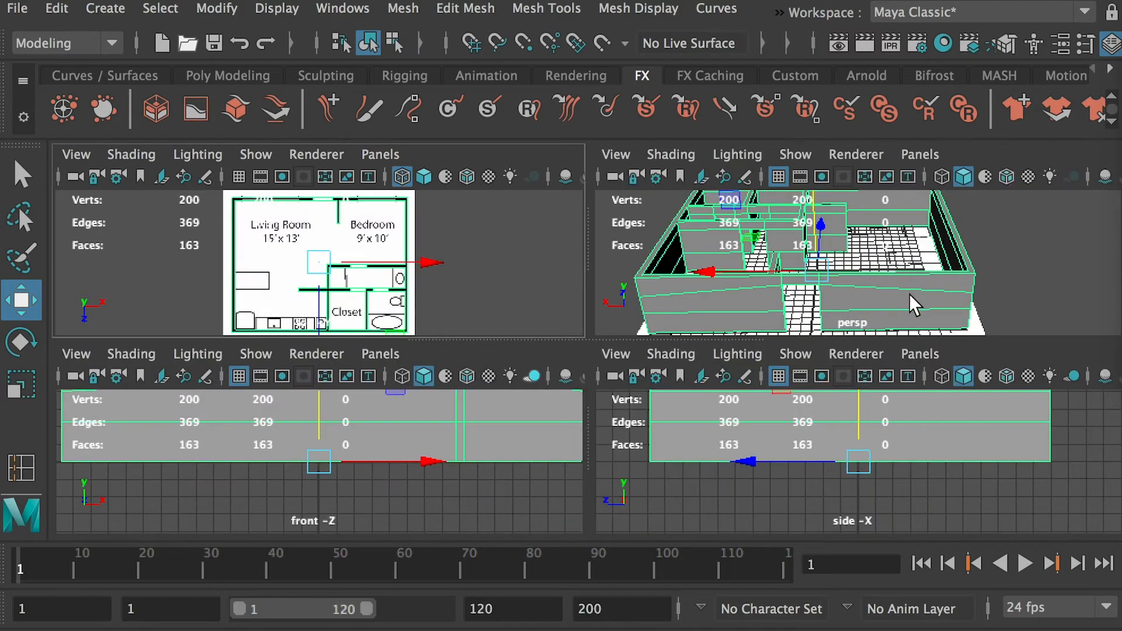
pyautogui.press('5')
pyautogui.press('4')
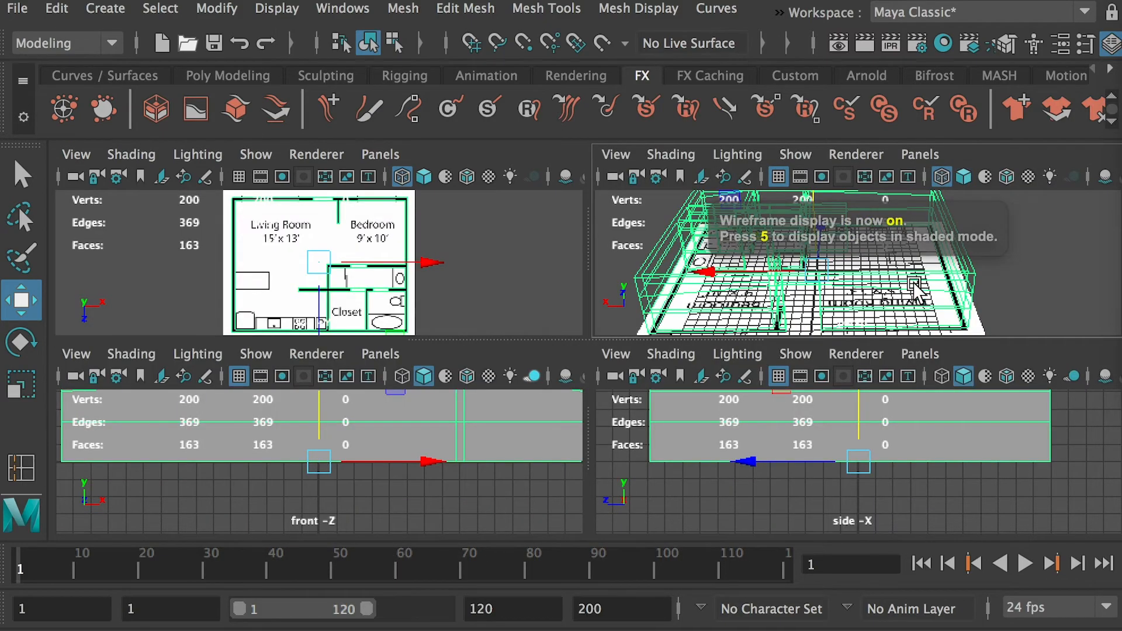
pyautogui.keyDown('alt'); pyautogui.moveTo(914, 282); pyautogui.dragTo(909, 378); pyautogui.keyUp('alt')
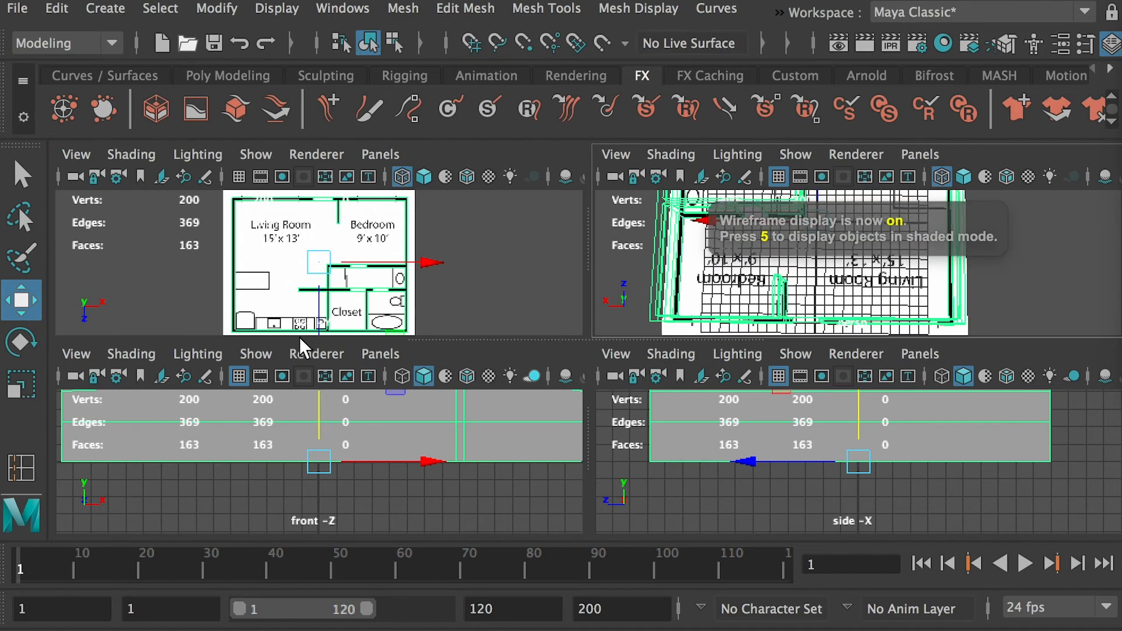
pyautogui.press('space')
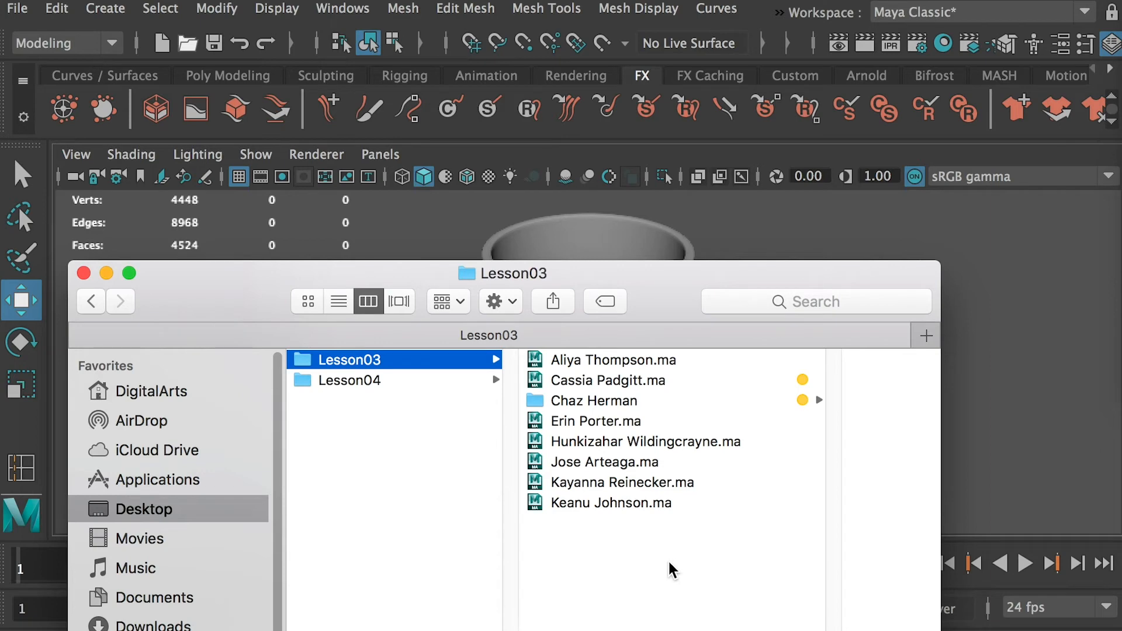
# Look up the mug and saucer files in the student's Lesson03 folder and examine the mug and its handle up close in Maya
pyautogui.click(614, 401)
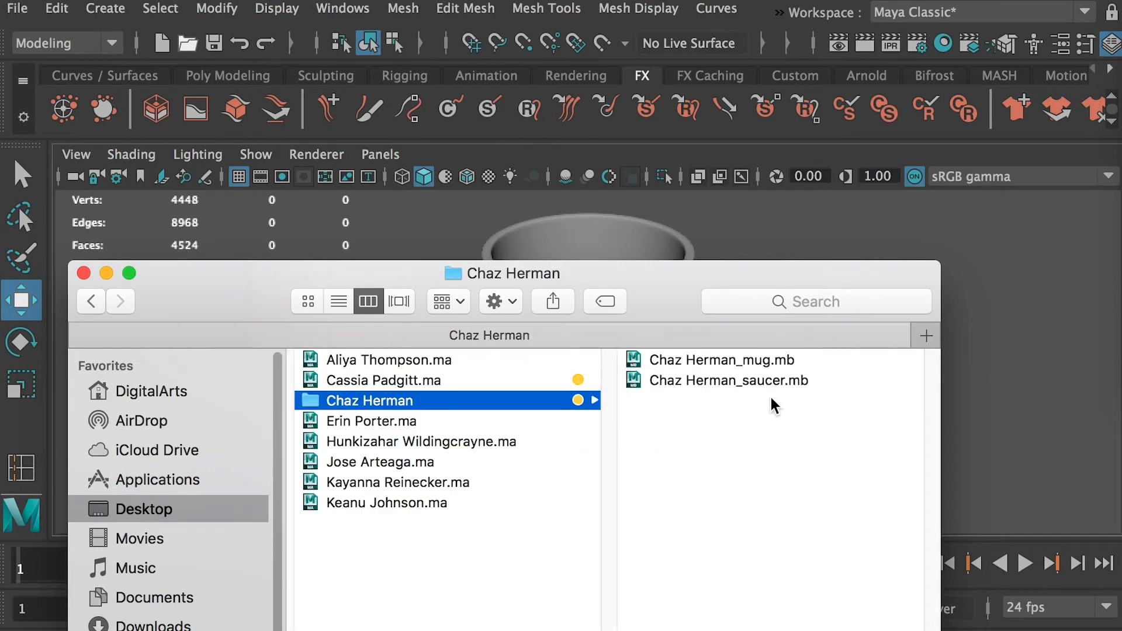
pyautogui.click(754, 215)
pyautogui.keyDown('alt'); pyautogui.moveTo(642, 378); pyautogui.dragTo(665, 282); pyautogui.keyUp('alt')
pyautogui.keyDown('alt'); pyautogui.moveTo(664, 283); pyautogui.dragTo(657, 396, button='right'); pyautogui.keyUp('alt')
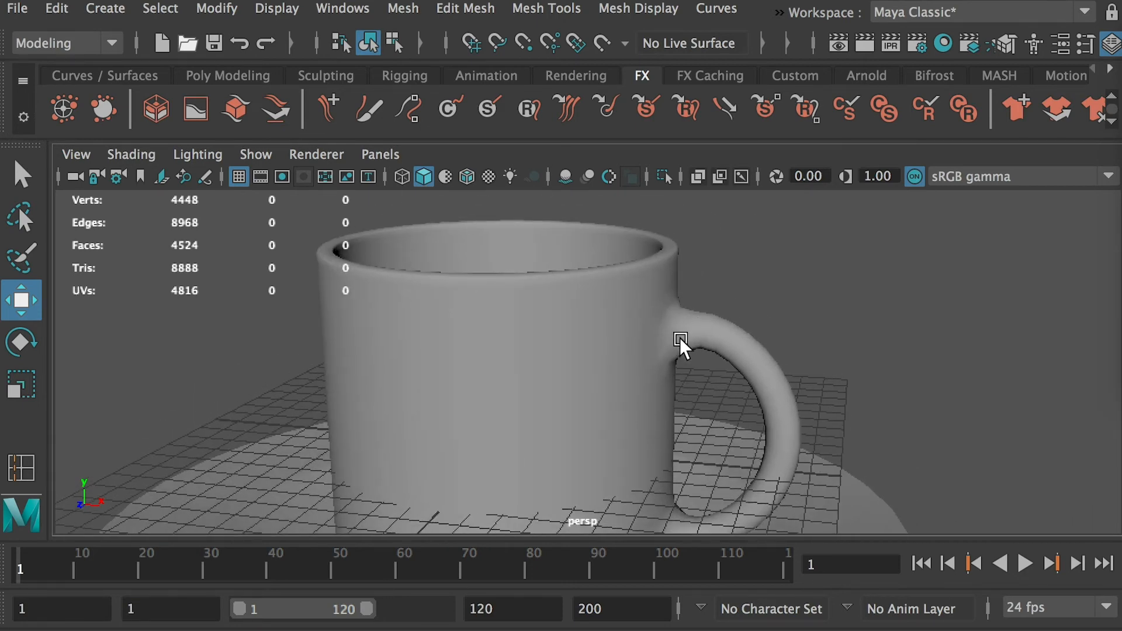
# Select the mug and examine its wireframe topology around the rim and both handle joints
pyautogui.keyDown('alt'); pyautogui.moveTo(649, 325); pyautogui.dragTo(623, 321); pyautogui.keyUp('alt')
pyautogui.click(688, 302)
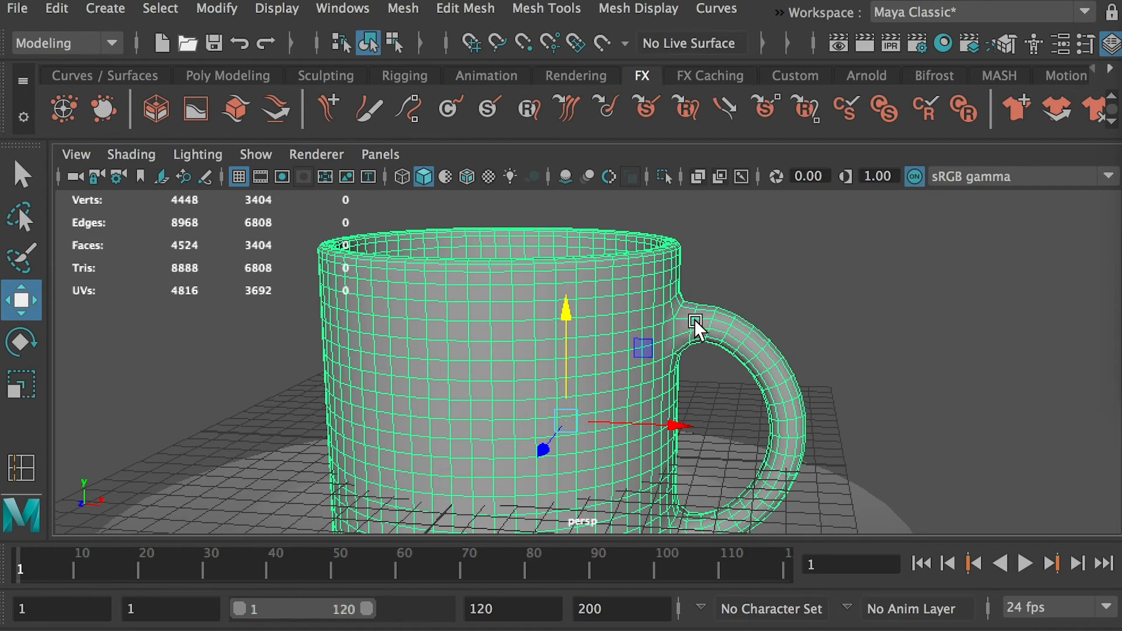
pyautogui.keyDown('alt'); pyautogui.moveTo(694, 320); pyautogui.dragTo(692, 275); pyautogui.keyUp('alt')
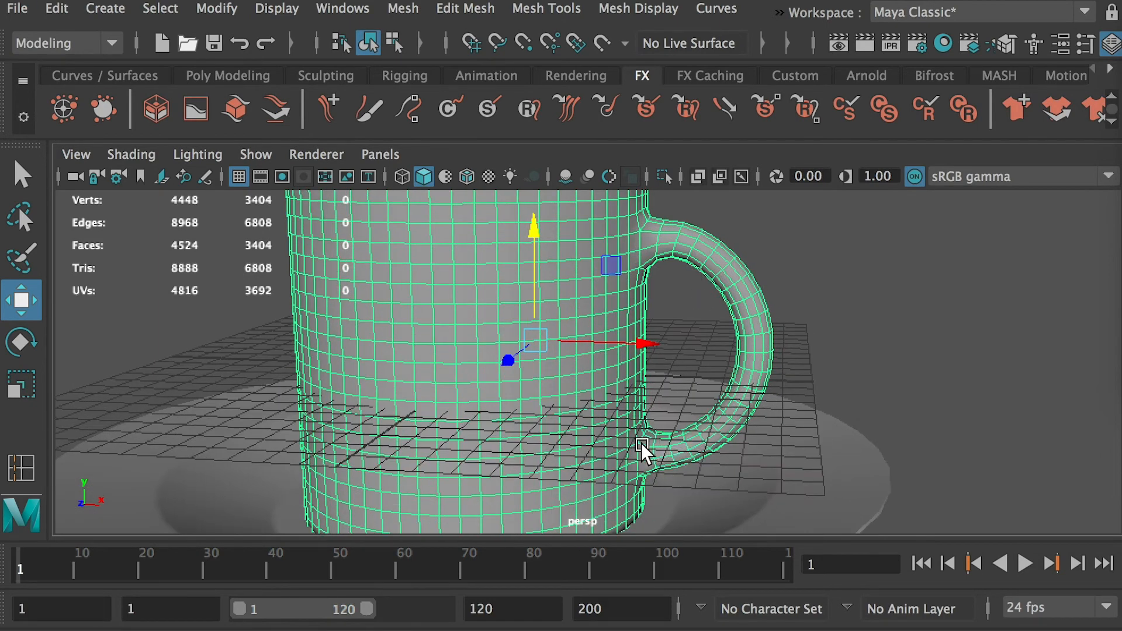
pyautogui.keyDown('alt'); pyautogui.moveTo(618, 381); pyautogui.dragTo(636, 337); pyautogui.keyUp('alt')
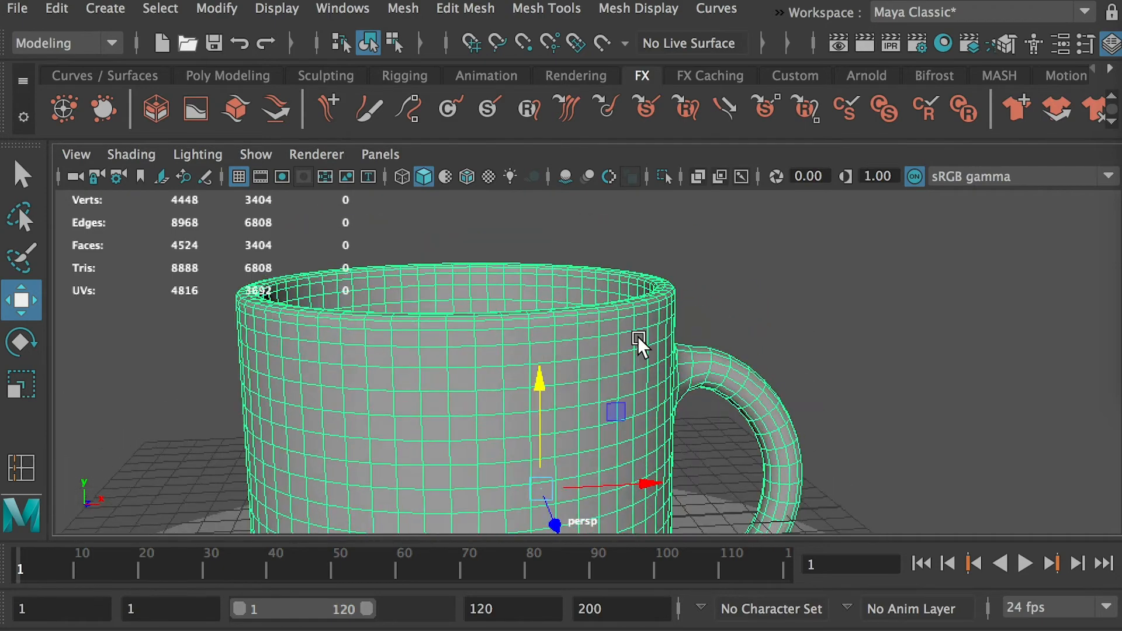
pyautogui.keyDown('alt'); pyautogui.moveTo(637, 337); pyautogui.dragTo(526, 245, button='right'); pyautogui.keyUp('alt')
# Open the other yellow-tagged student's mug file from the Lesson03 folder without saving the current scene
pyautogui.press('super+Tab')
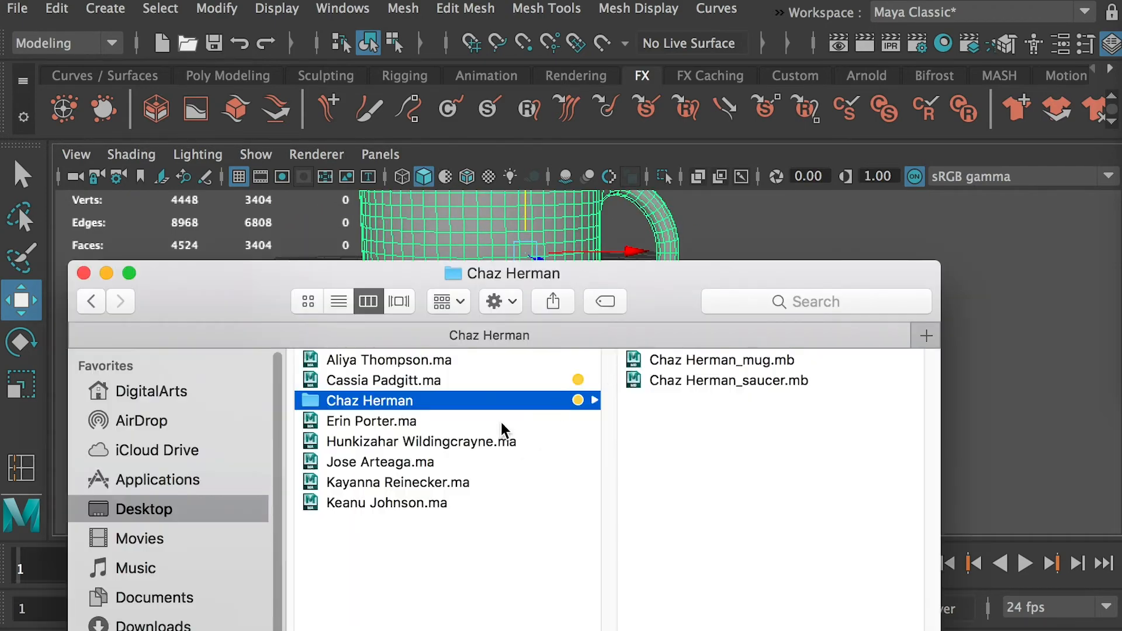
pyautogui.click(374, 381)
pyautogui.doubleClick(366, 380)
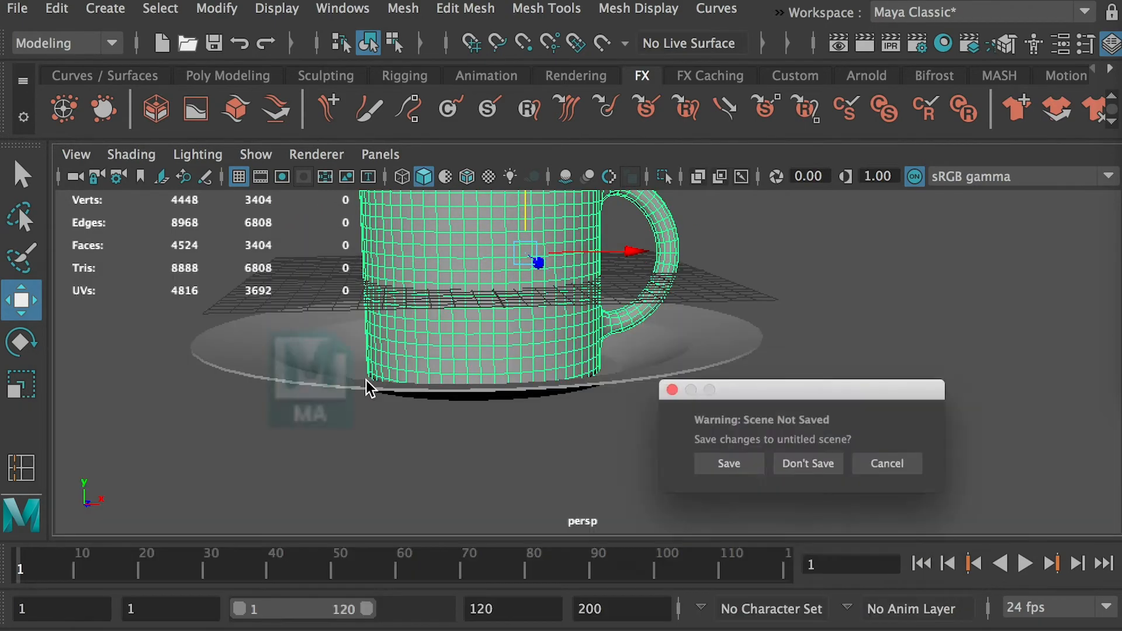
pyautogui.click(796, 471)
# Select the mug and saucer in turn and examine their edge loops, the mug's rim and base, and the handle
pyautogui.click(659, 364)
pyautogui.keyDown('alt'); pyautogui.moveTo(659, 363); pyautogui.dragTo(548, 313, button='right'); pyautogui.keyUp('alt')
pyautogui.keyDown('alt'); pyautogui.moveTo(548, 313); pyautogui.dragTo(539, 266, button='middle'); pyautogui.keyUp('alt')
pyautogui.keyDown('alt'); pyautogui.moveTo(588, 269); pyautogui.dragTo(559, 335, button='right'); pyautogui.keyUp('alt')
pyautogui.keyDown('alt'); pyautogui.moveTo(558, 335); pyautogui.dragTo(590, 360, button='middle'); pyautogui.keyUp('alt')
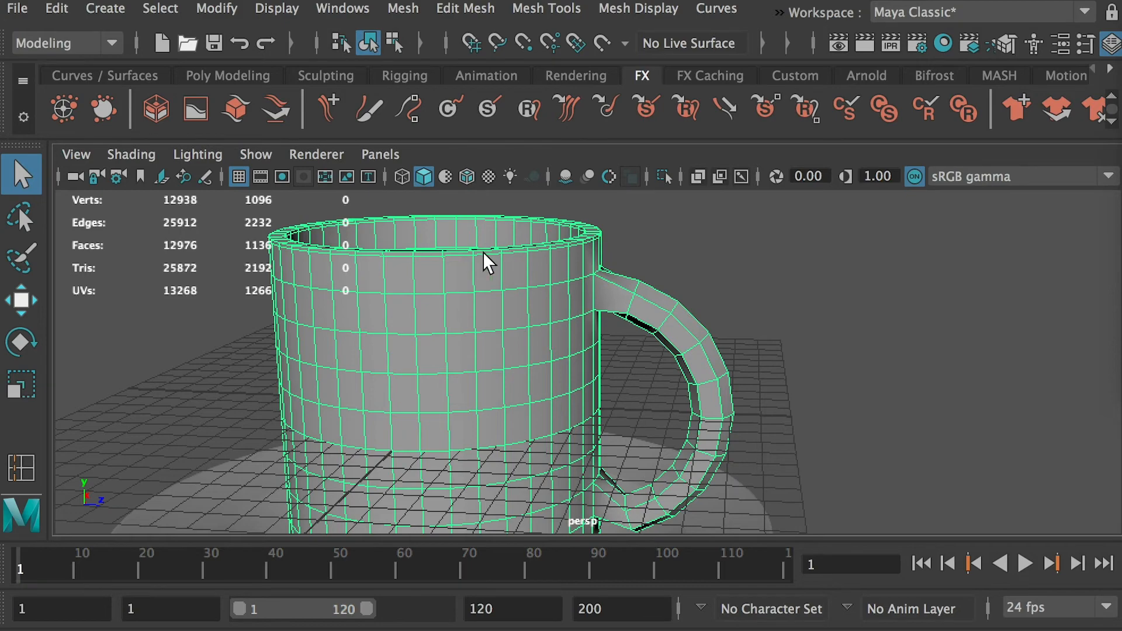
pyautogui.keyDown('alt'); pyautogui.moveTo(508, 496); pyautogui.dragTo(505, 351, button='middle'); pyautogui.keyUp('alt')
pyautogui.keyDown('alt'); pyautogui.moveTo(506, 351); pyautogui.dragTo(506, 370); pyautogui.keyUp('alt')
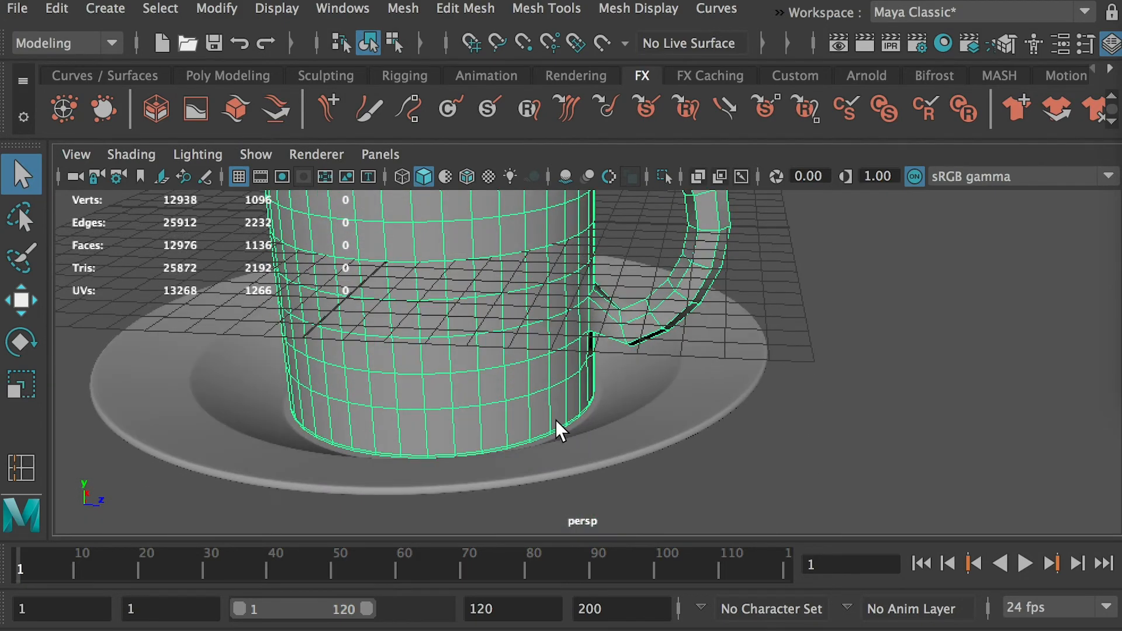
pyautogui.click(690, 408)
pyautogui.keyDown('alt'); pyautogui.moveTo(714, 403); pyautogui.dragTo(749, 421); pyautogui.keyUp('alt')
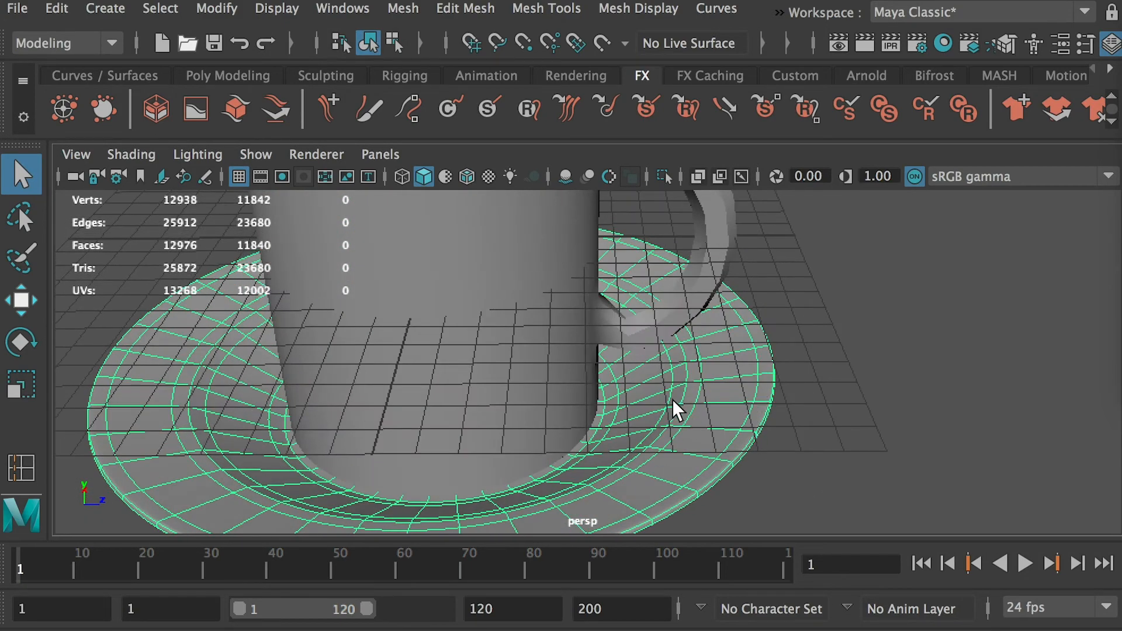
pyautogui.keyDown('alt'); pyautogui.moveTo(641, 405); pyautogui.dragTo(559, 368); pyautogui.keyUp('alt')
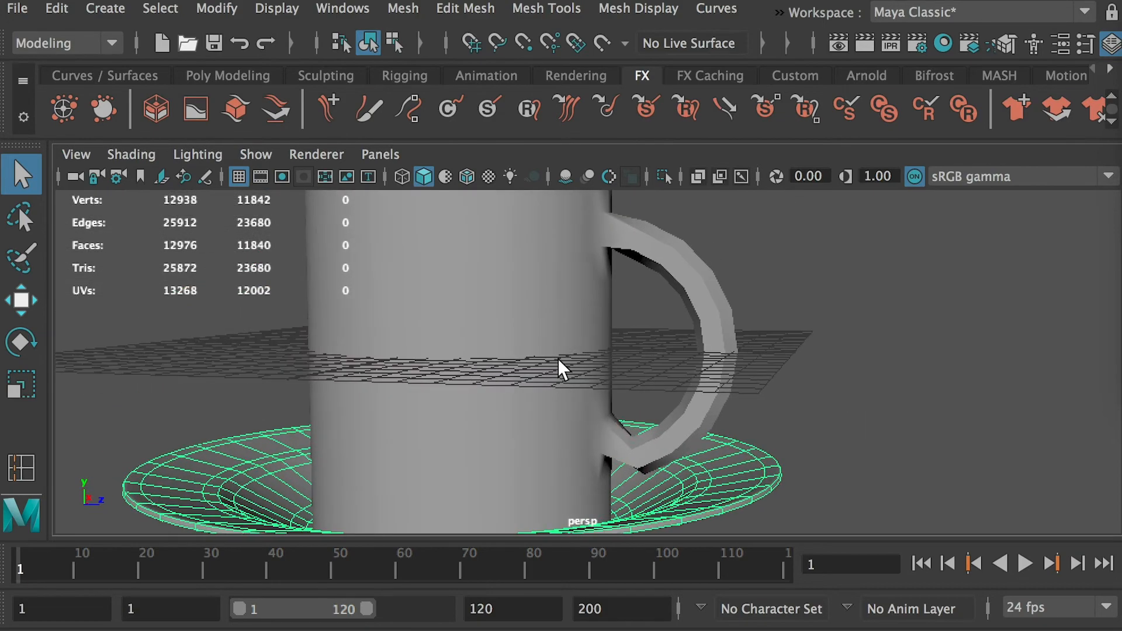
# Show the mug in smooth mesh preview and check its handle and the saucer
pyautogui.click(523, 327)
pyautogui.press('3')
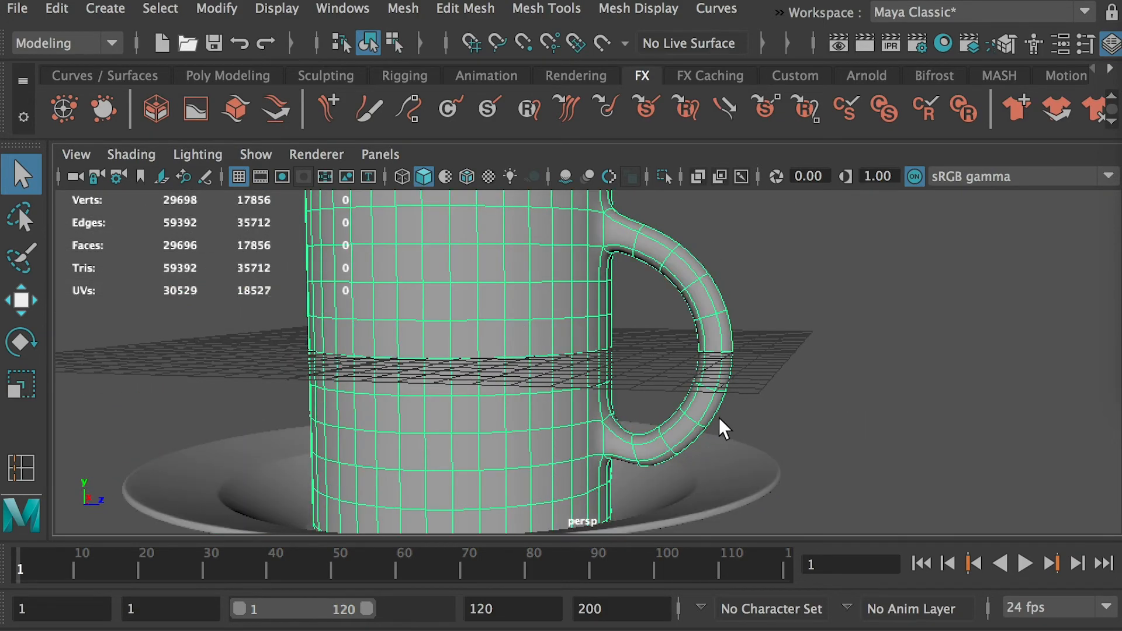
pyautogui.click(739, 471)
pyautogui.click(828, 372)
pyautogui.keyDown('alt'); pyautogui.moveTo(829, 373); pyautogui.dragTo(721, 388); pyautogui.keyUp('alt')
pyautogui.click(762, 466)
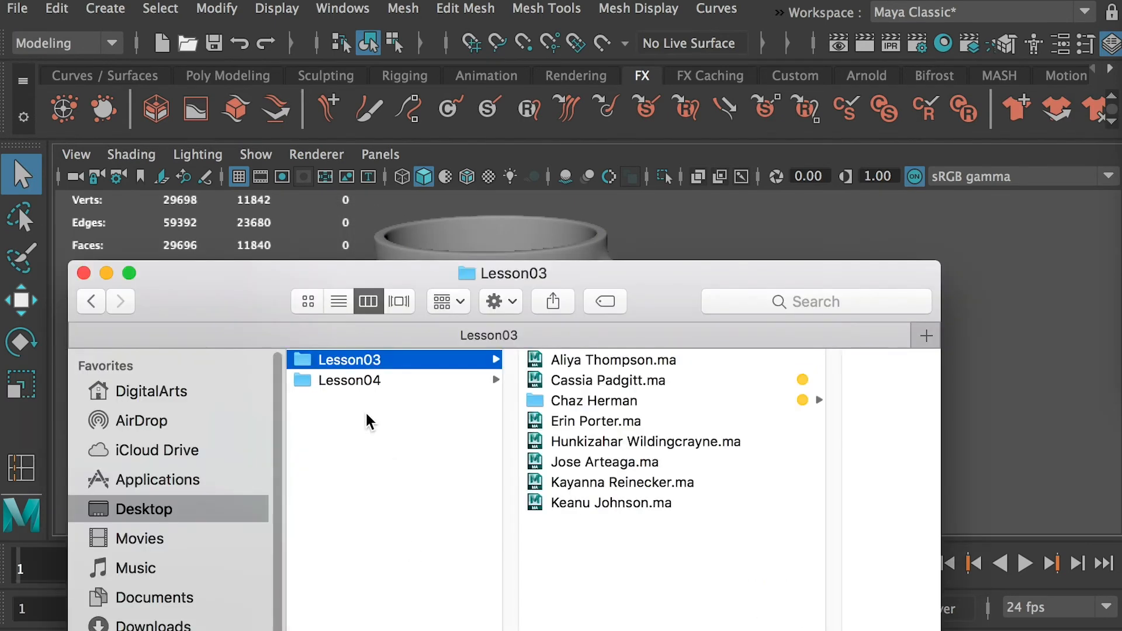
# Show the Lesson04 folder with full file names and open the first yellow-tagged student's apartment file in Maya
pyautogui.click(368, 380)
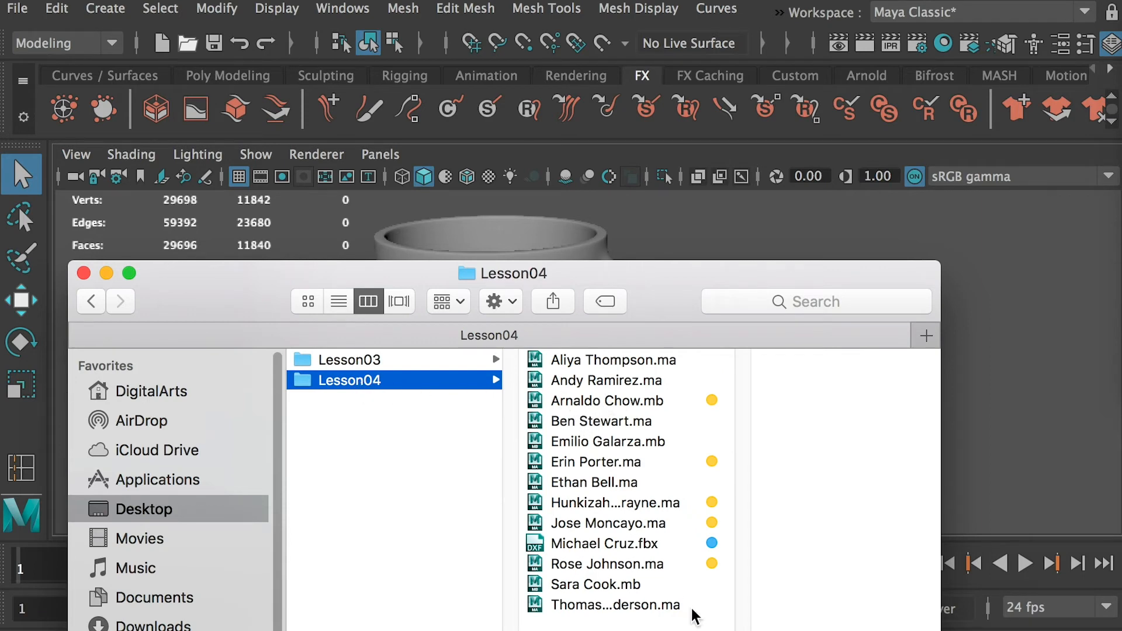
pyautogui.moveTo(743, 630); pyautogui.dragTo(831, 630)
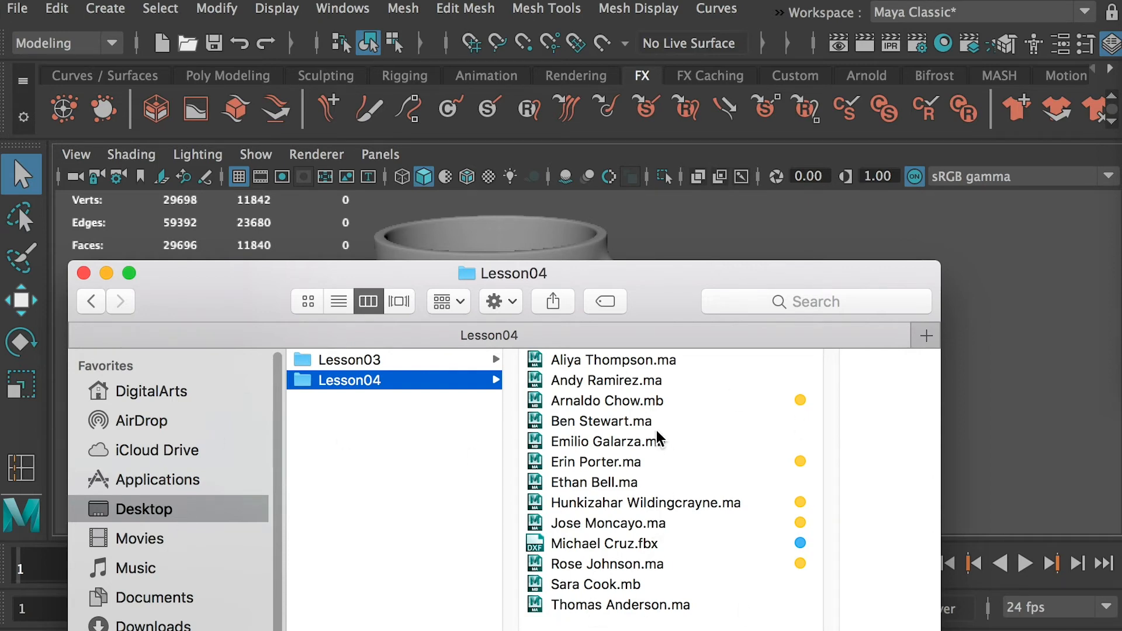
pyautogui.click(607, 400)
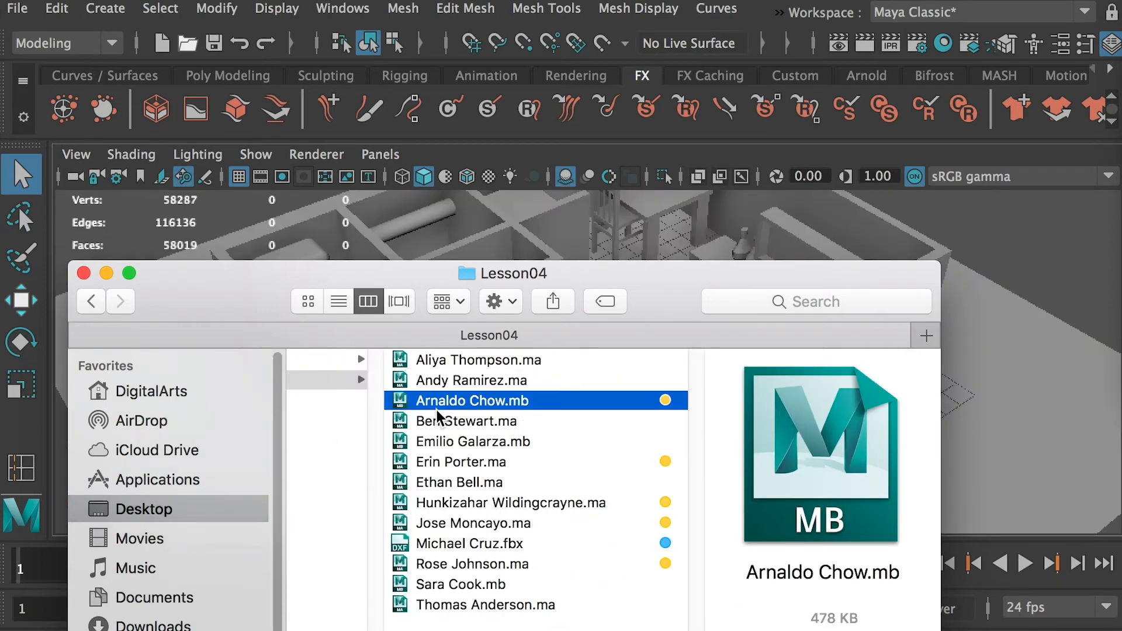
pyautogui.click(1023, 231)
# Examine the furnished apartment from several sides, including its walls, doors, chairs, table and kitchen counter
pyautogui.keyDown('alt'); pyautogui.moveTo(1004, 331); pyautogui.dragTo(652, 411); pyautogui.keyUp('alt')
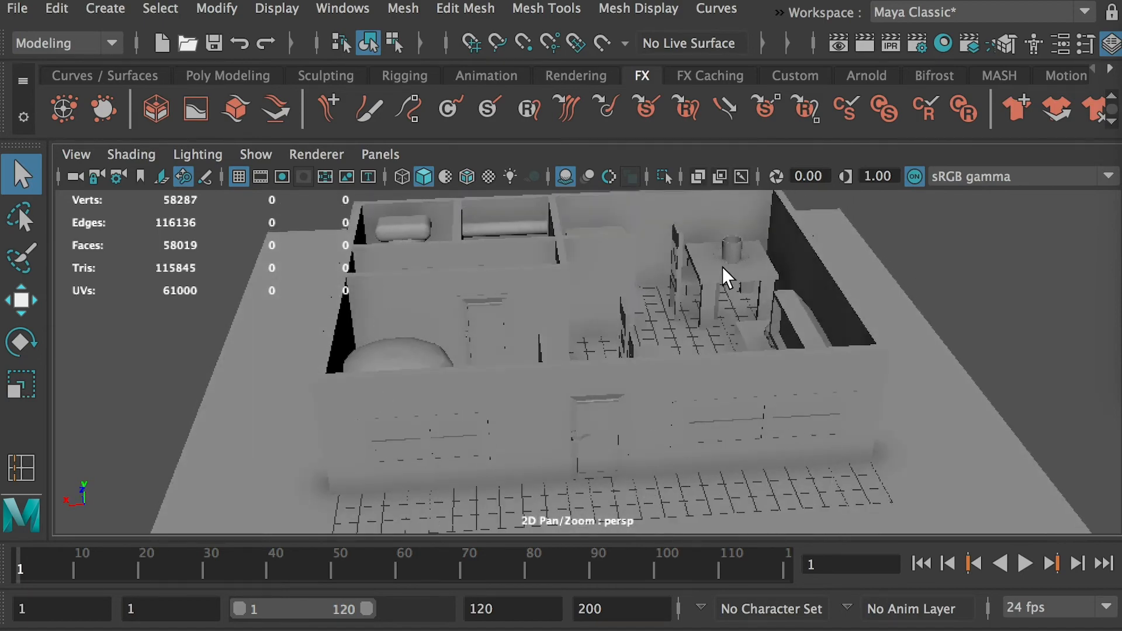
pyautogui.keyDown('alt'); pyautogui.moveTo(746, 288); pyautogui.dragTo(755, 446); pyautogui.keyUp('alt')
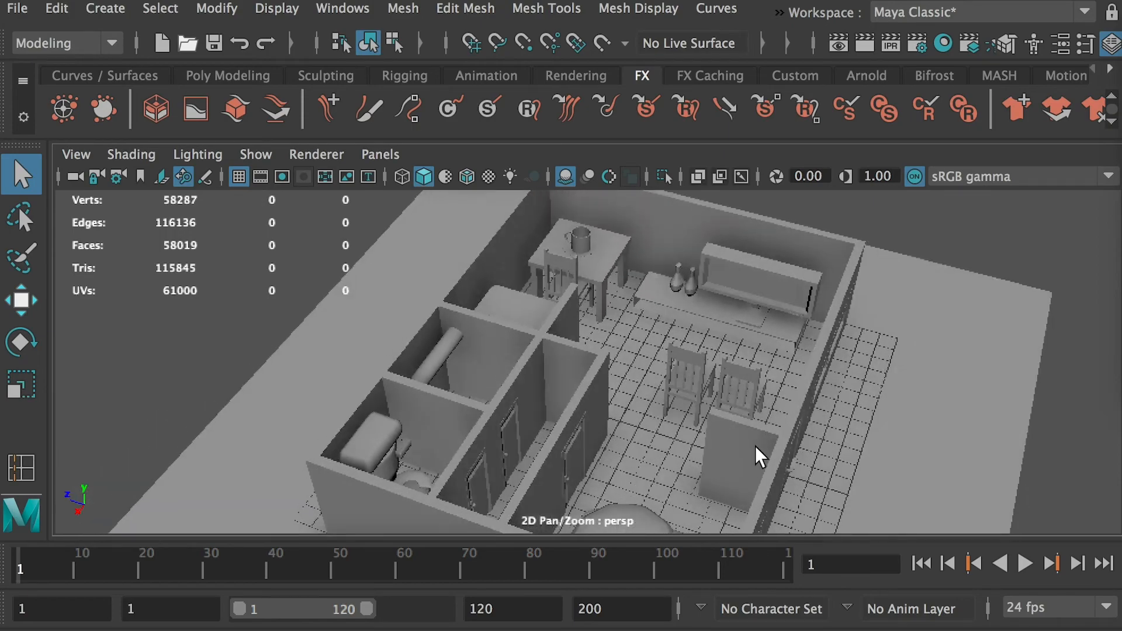
pyautogui.keyDown('alt'); pyautogui.moveTo(660, 315); pyautogui.dragTo(604, 326); pyautogui.keyUp('alt')
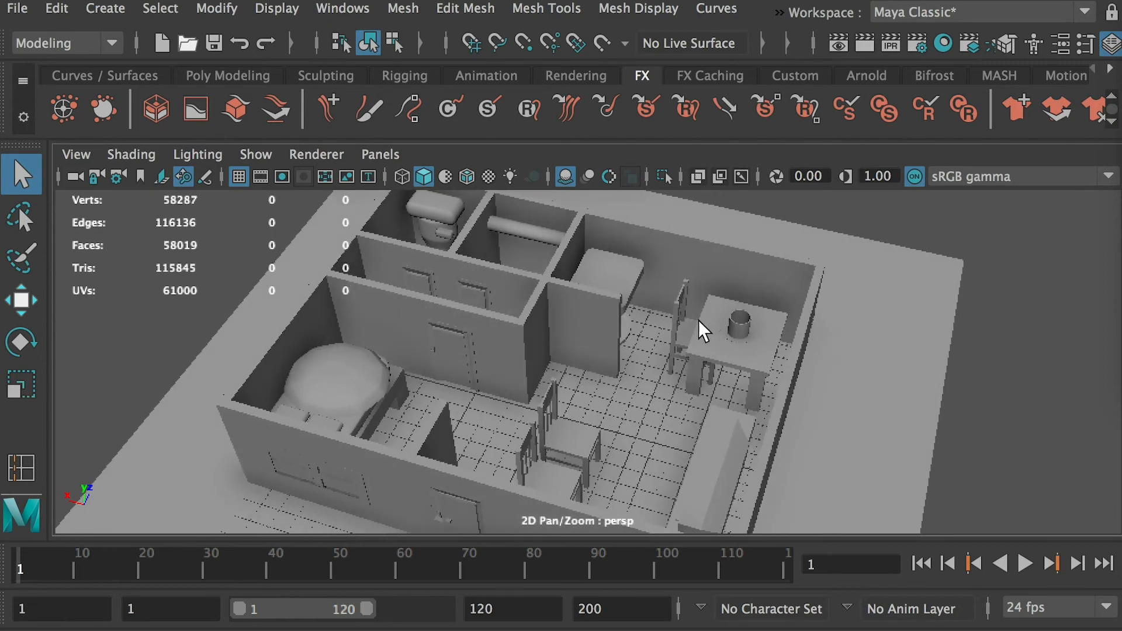
pyautogui.keyDown('alt'); pyautogui.moveTo(699, 321); pyautogui.dragTo(626, 318); pyautogui.keyUp('alt')
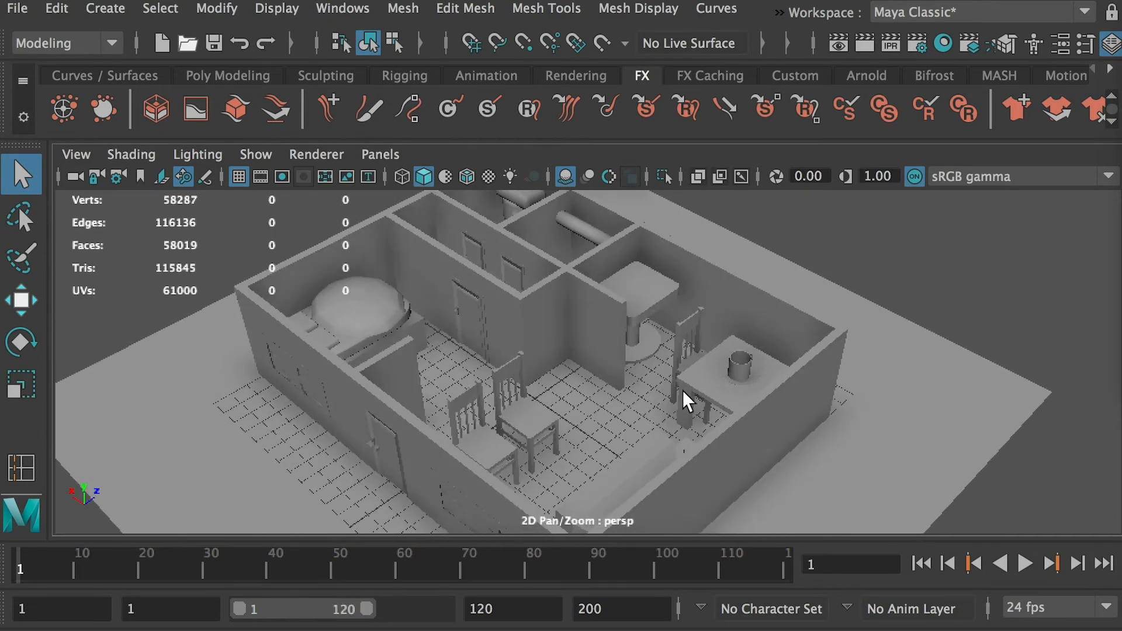
pyautogui.keyDown('alt'); pyautogui.moveTo(733, 367); pyautogui.dragTo(751, 347); pyautogui.keyUp('alt')
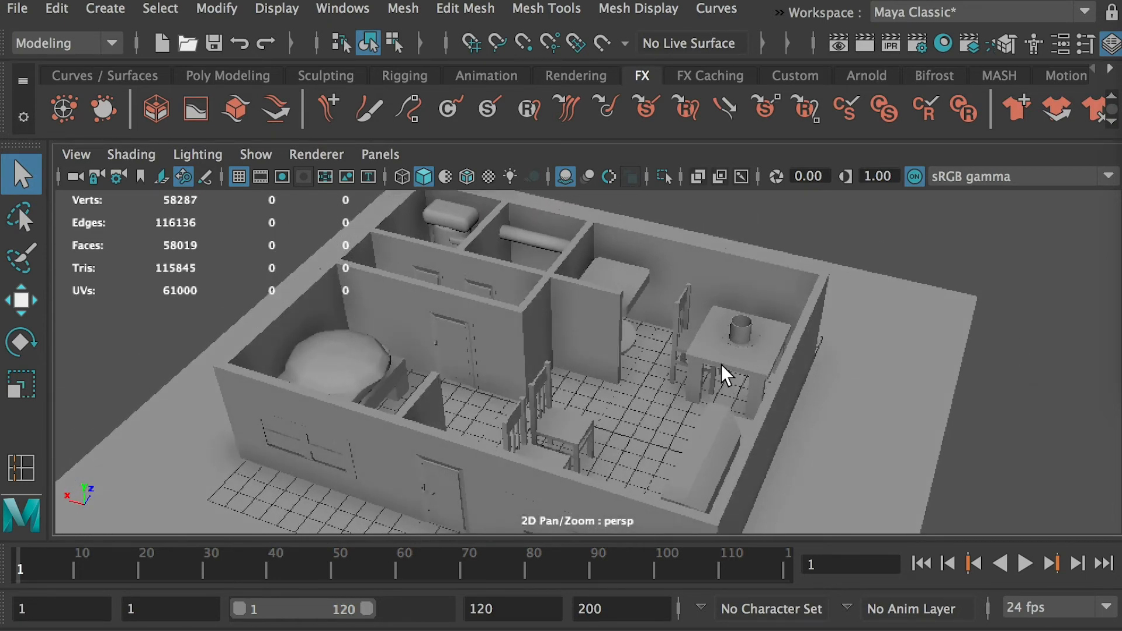
pyautogui.keyDown('alt'); pyautogui.moveTo(594, 397); pyautogui.dragTo(602, 458); pyautogui.keyUp('alt')
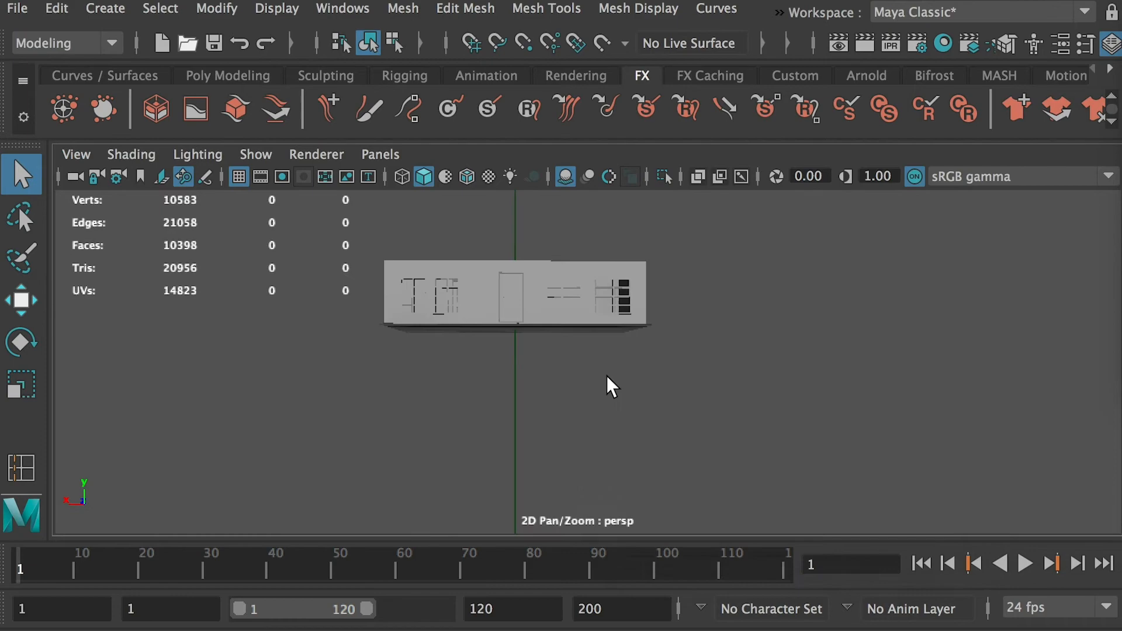
# Examine the second yellow-tagged student's apartment, focusing on the window frames in the front wall
pyautogui.keyDown('alt'); pyautogui.moveTo(517, 353); pyautogui.dragTo(496, 409); pyautogui.keyUp('alt')
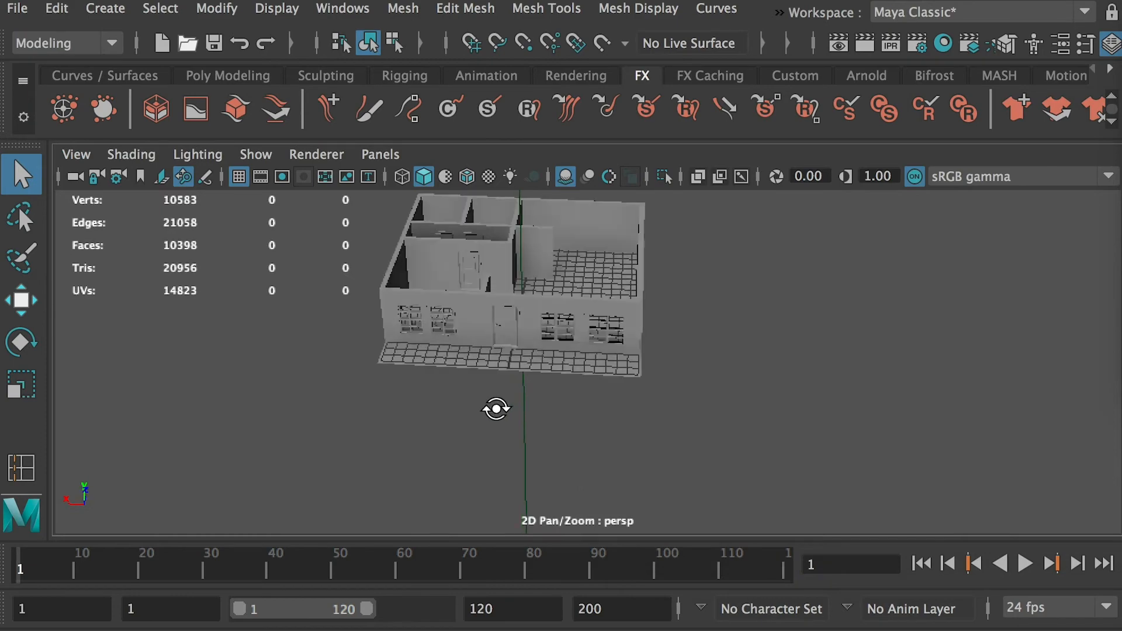
pyautogui.keyDown('alt'); pyautogui.moveTo(464, 303); pyautogui.dragTo(465, 373, button='middle'); pyautogui.keyUp('alt')
pyautogui.keyDown('alt'); pyautogui.moveTo(465, 373); pyautogui.dragTo(576, 493, button='right'); pyautogui.keyUp('alt')
pyautogui.moveTo(526, 465)
pyautogui.keyDown('alt'); pyautogui.mouseDown()
pyautogui.moveTo(522, 498)
pyautogui.moveTo(519, 477)
pyautogui.mouseUp(); pyautogui.keyUp('alt')
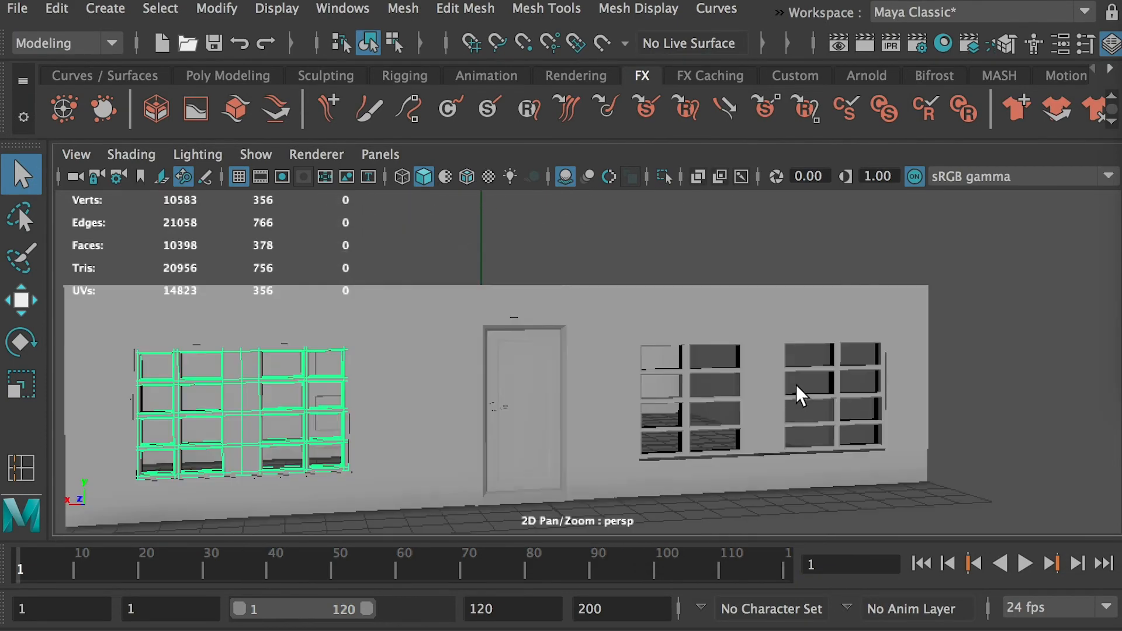
pyautogui.keyDown('alt'); pyautogui.moveTo(796, 384); pyautogui.dragTo(290, 346); pyautogui.keyUp('alt')
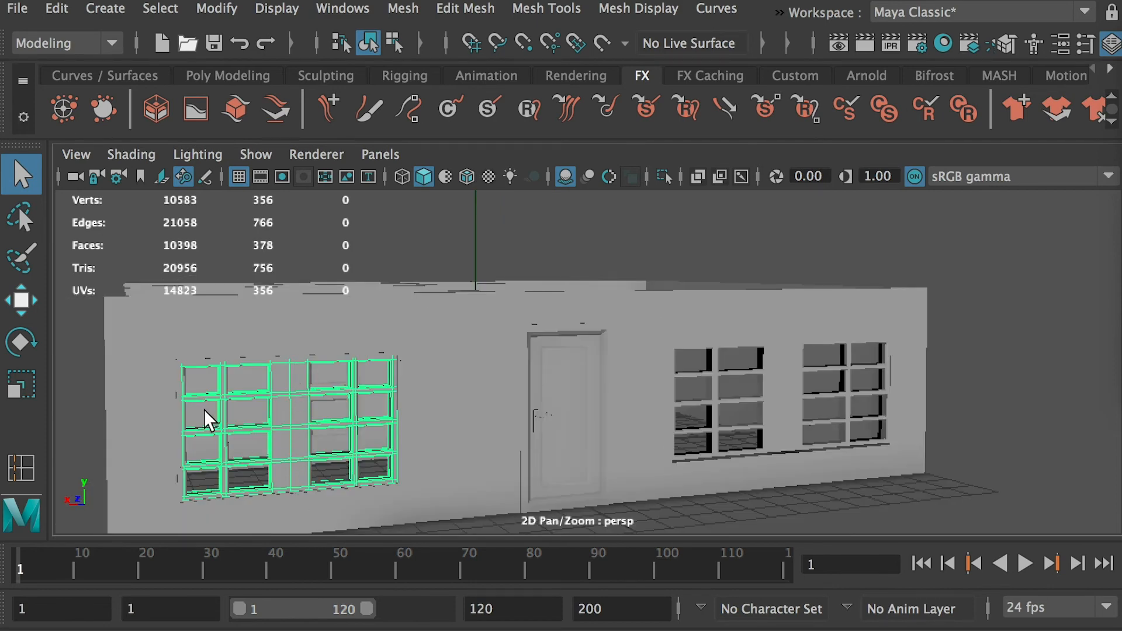
pyautogui.keyDown('alt'); pyautogui.moveTo(642, 412); pyautogui.dragTo(549, 403, button='right'); pyautogui.keyUp('alt')
pyautogui.keyDown('alt'); pyautogui.moveTo(549, 403); pyautogui.dragTo(463, 431); pyautogui.keyUp('alt')
# Select and frame the front door panel, and examine the door and neighbouring windows from several angles
pyautogui.click(476, 408)
pyautogui.press('f')
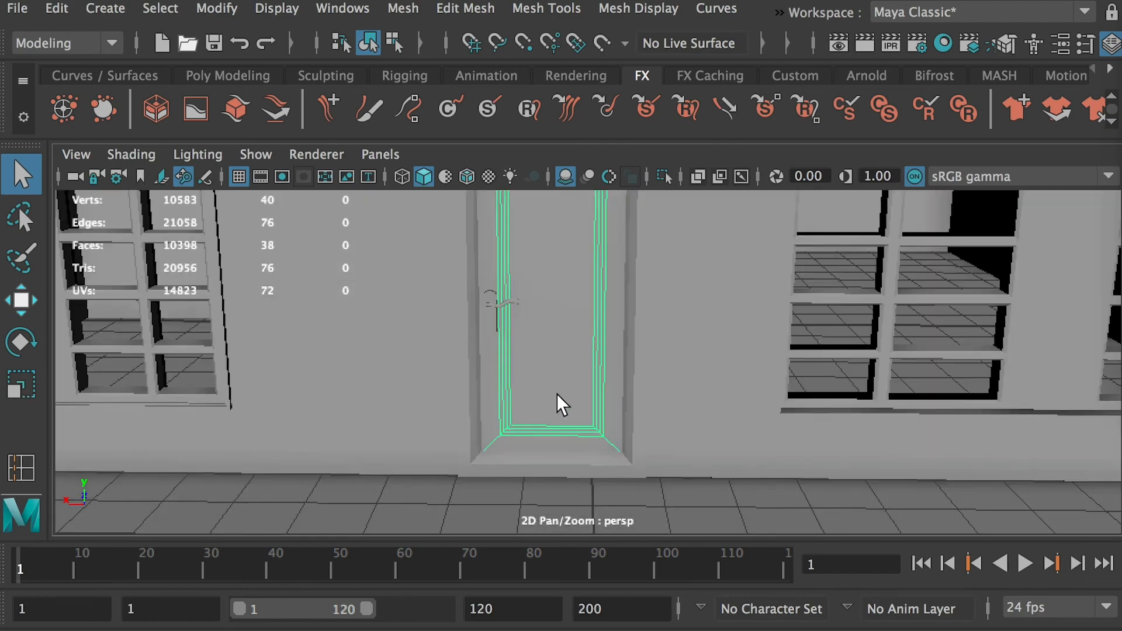
pyautogui.keyDown('alt'); pyautogui.moveTo(557, 394); pyautogui.dragTo(352, 323); pyautogui.keyUp('alt')
pyautogui.keyDown('alt'); pyautogui.moveTo(353, 323); pyautogui.dragTo(611, 430, button='right'); pyautogui.keyUp('alt')
pyautogui.keyDown('alt'); pyautogui.moveTo(611, 430); pyautogui.dragTo(290, 369); pyautogui.keyUp('alt')
pyautogui.keyDown('alt'); pyautogui.moveTo(934, 374); pyautogui.dragTo(805, 356, button='right'); pyautogui.keyUp('alt')
pyautogui.keyDown('alt'); pyautogui.moveTo(805, 357); pyautogui.dragTo(808, 421); pyautogui.keyUp('alt')
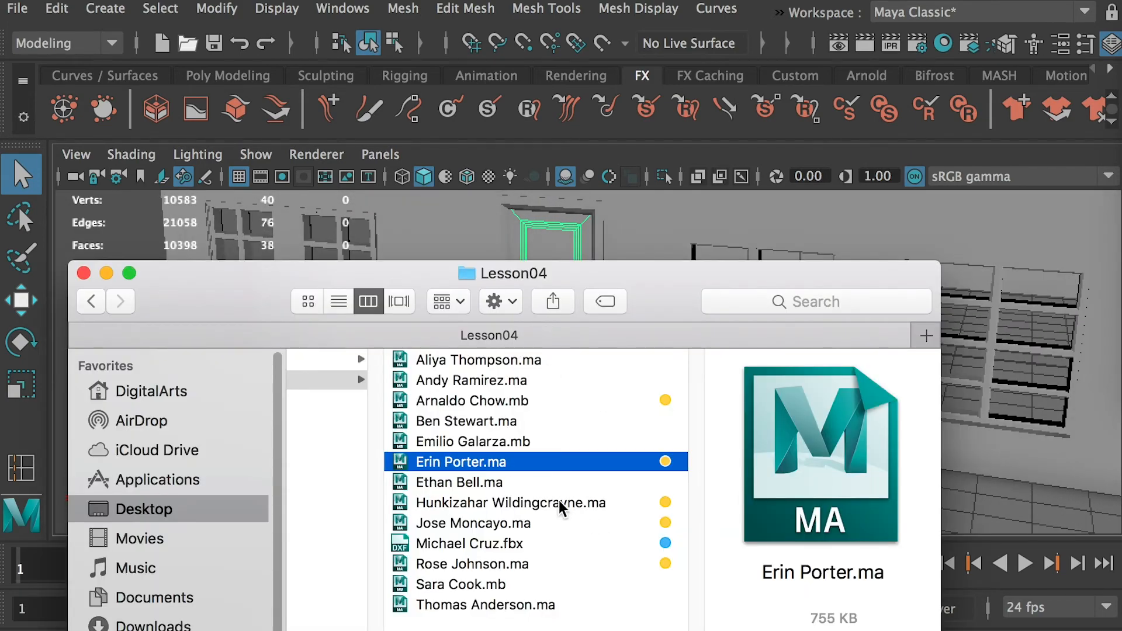
# Open the third yellow-tagged student's apartment file from Lesson04 without saving the current scene
pyautogui.doubleClick(558, 502)
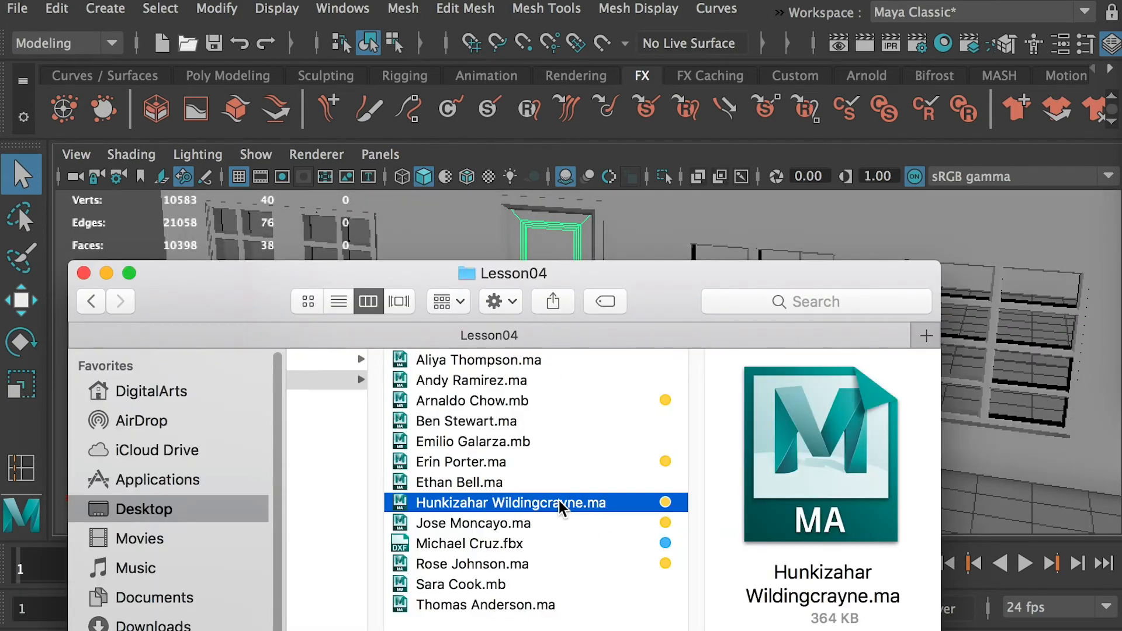
pyautogui.click(809, 493)
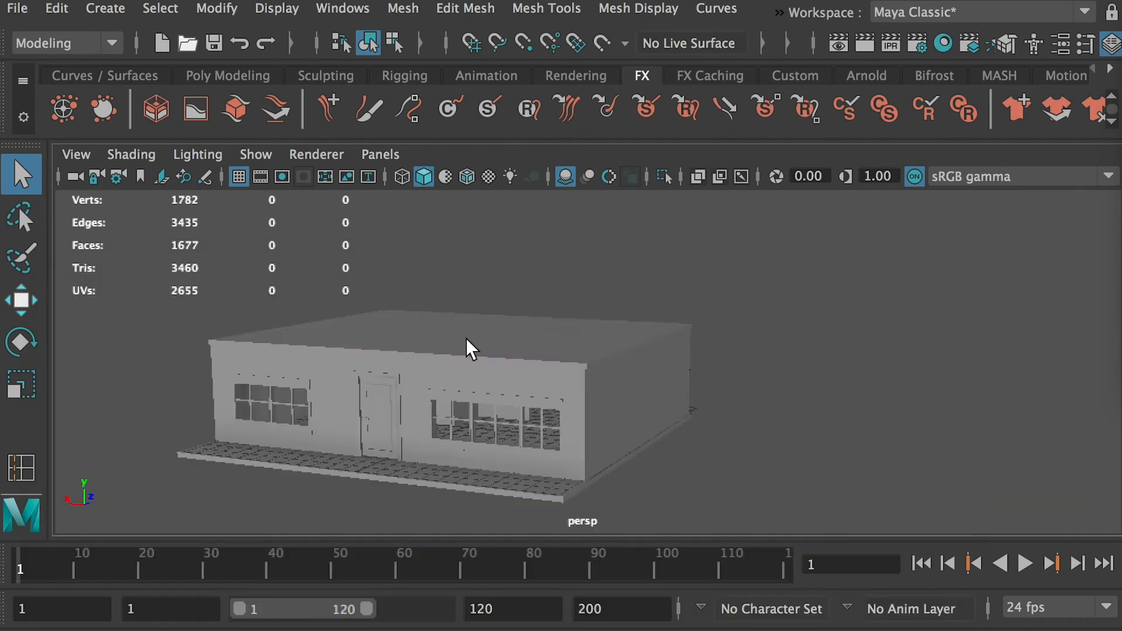
# Check the roof in smooth mesh preview, return it to unsmoothed display and raise it above the walls
pyautogui.click(487, 323)
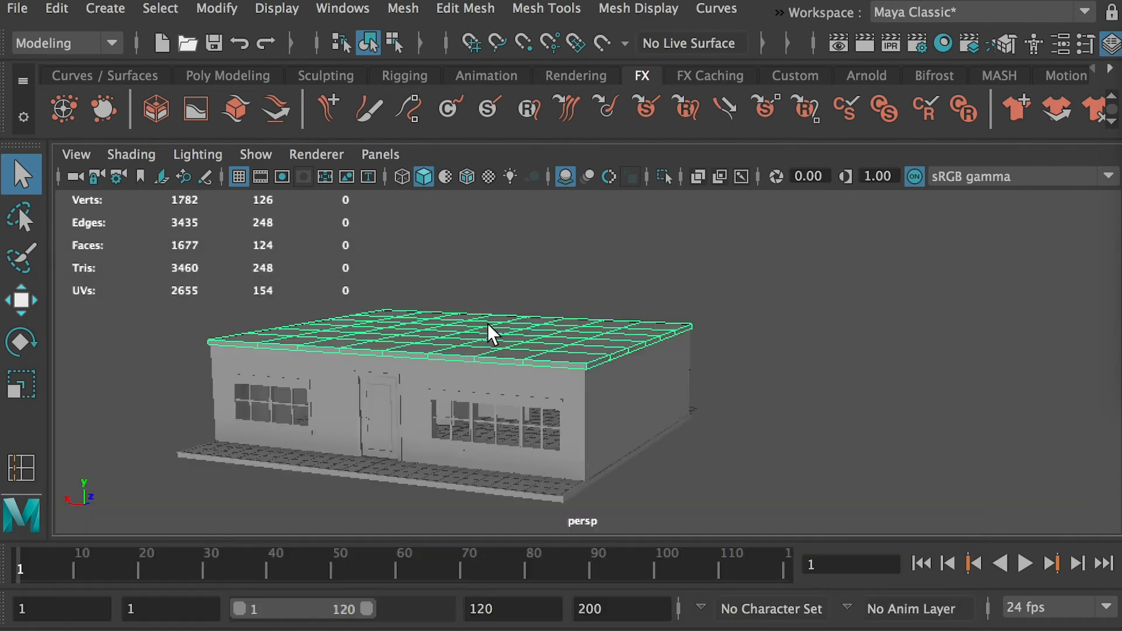
pyautogui.press('3')
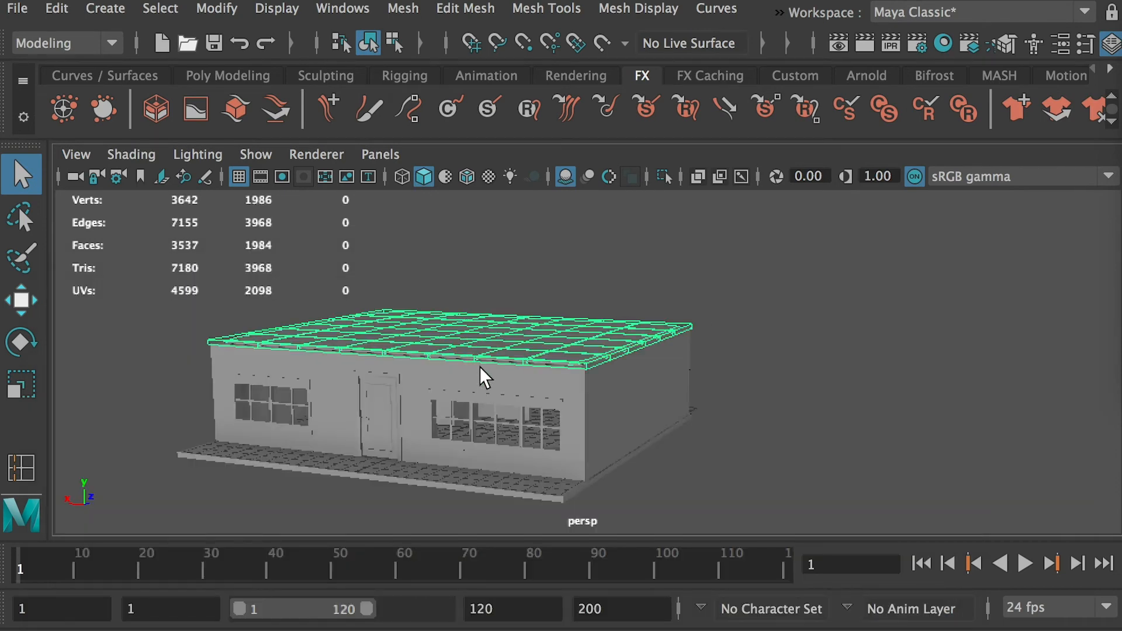
pyautogui.press('1')
pyautogui.press('w')
pyautogui.moveTo(492, 252)
pyautogui.mouseDown()
pyautogui.moveTo(453, 130)
pyautogui.moveTo(466, 224)
pyautogui.moveTo(514, 293)
pyautogui.moveTo(509, 251)
pyautogui.mouseUp()
# Examine the front door and the windows with their mullions up close from outside the apartment
pyautogui.keyDown('alt'); pyautogui.moveTo(433, 387); pyautogui.dragTo(573, 409, button='right'); pyautogui.keyUp('alt')
pyautogui.keyDown('alt'); pyautogui.moveTo(578, 432); pyautogui.dragTo(653, 391, button='middle'); pyautogui.keyUp('alt')
pyautogui.keyDown('alt'); pyautogui.moveTo(517, 413); pyautogui.dragTo(541, 419, button='right'); pyautogui.keyUp('alt')
pyautogui.keyDown('alt'); pyautogui.moveTo(541, 419); pyautogui.dragTo(490, 419); pyautogui.keyUp('alt')
pyautogui.keyDown('alt'); pyautogui.moveTo(395, 429); pyautogui.dragTo(505, 487, button='right'); pyautogui.keyUp('alt')
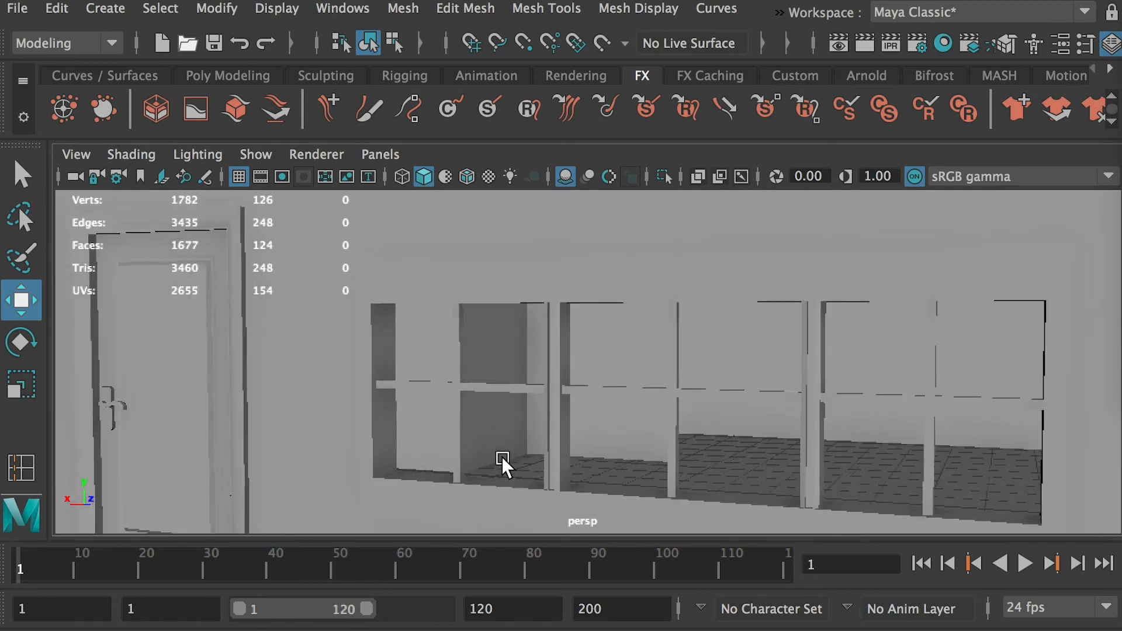
pyautogui.keyDown('alt'); pyautogui.moveTo(502, 455); pyautogui.dragTo(595, 410, button='middle'); pyautogui.keyUp('alt')
pyautogui.keyDown('alt'); pyautogui.moveTo(537, 327); pyautogui.dragTo(439, 349); pyautogui.keyUp('alt')
# Examine the interior walls and doorway from inside, and look over the apartment beneath the raised roof
pyautogui.keyDown('alt'); pyautogui.moveTo(462, 372); pyautogui.dragTo(701, 479, button='right'); pyautogui.keyUp('alt')
pyautogui.keyDown('alt'); pyautogui.moveTo(672, 467); pyautogui.dragTo(628, 420); pyautogui.keyUp('alt')
pyautogui.keyDown('alt'); pyautogui.moveTo(543, 421); pyautogui.dragTo(573, 455, button='middle'); pyautogui.keyUp('alt')
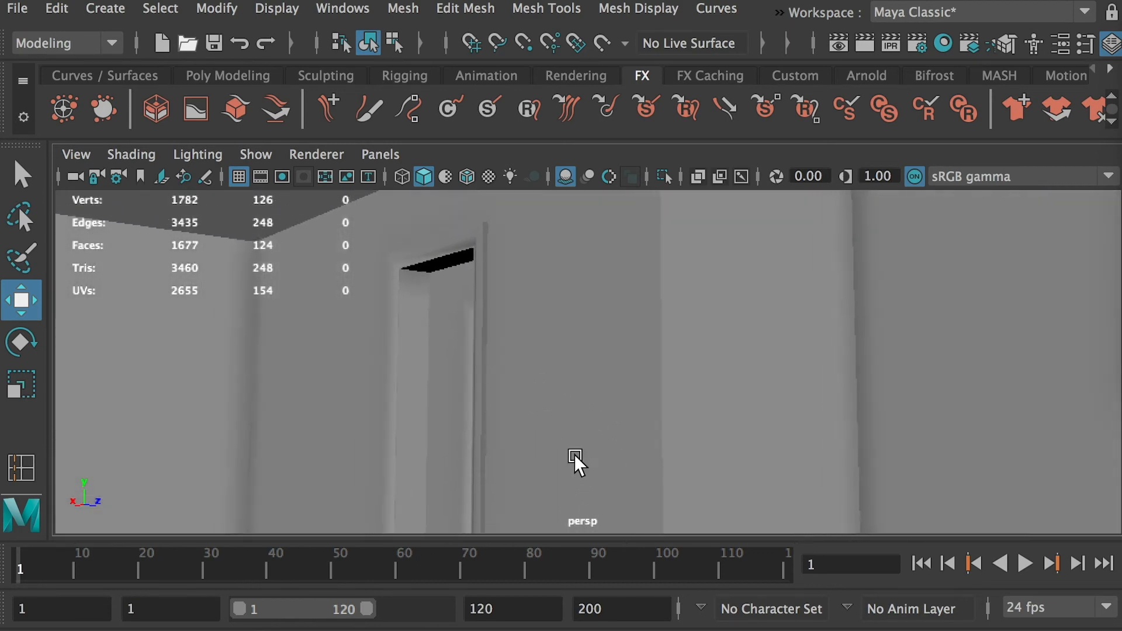
pyautogui.keyDown('alt'); pyautogui.moveTo(574, 455); pyautogui.dragTo(261, 235, button='right'); pyautogui.keyUp('alt')
pyautogui.keyDown('alt'); pyautogui.moveTo(261, 235); pyautogui.dragTo(408, 321); pyautogui.keyUp('alt')
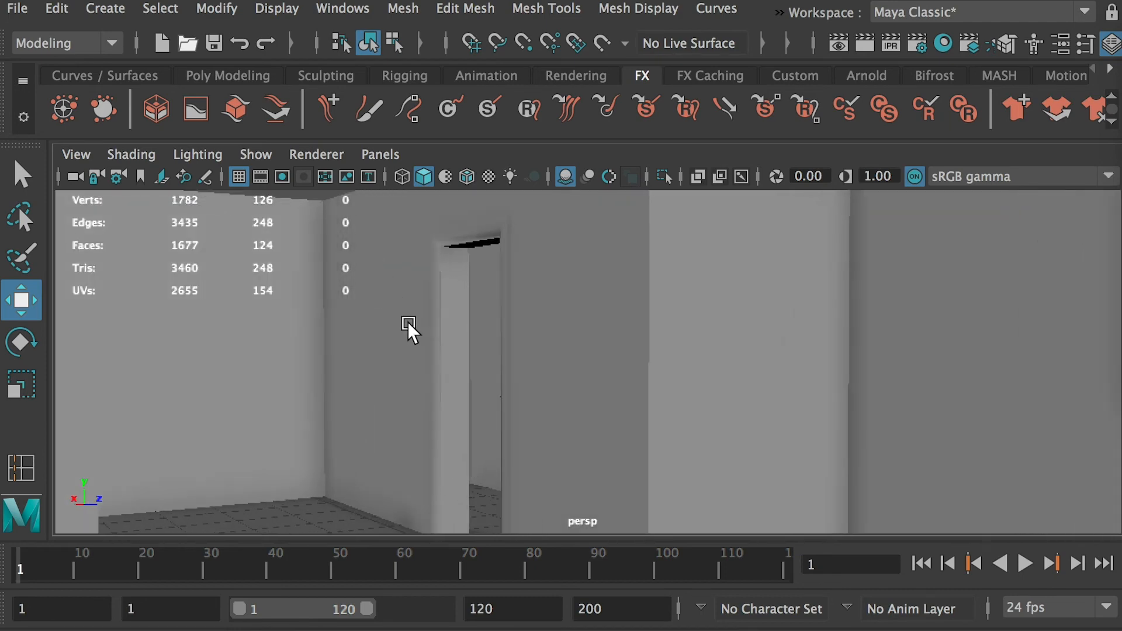
pyautogui.scroll(-10, 330, 300)
pyautogui.keyDown('alt'); pyautogui.moveTo(496, 326); pyautogui.dragTo(496, 380); pyautogui.keyUp('alt')
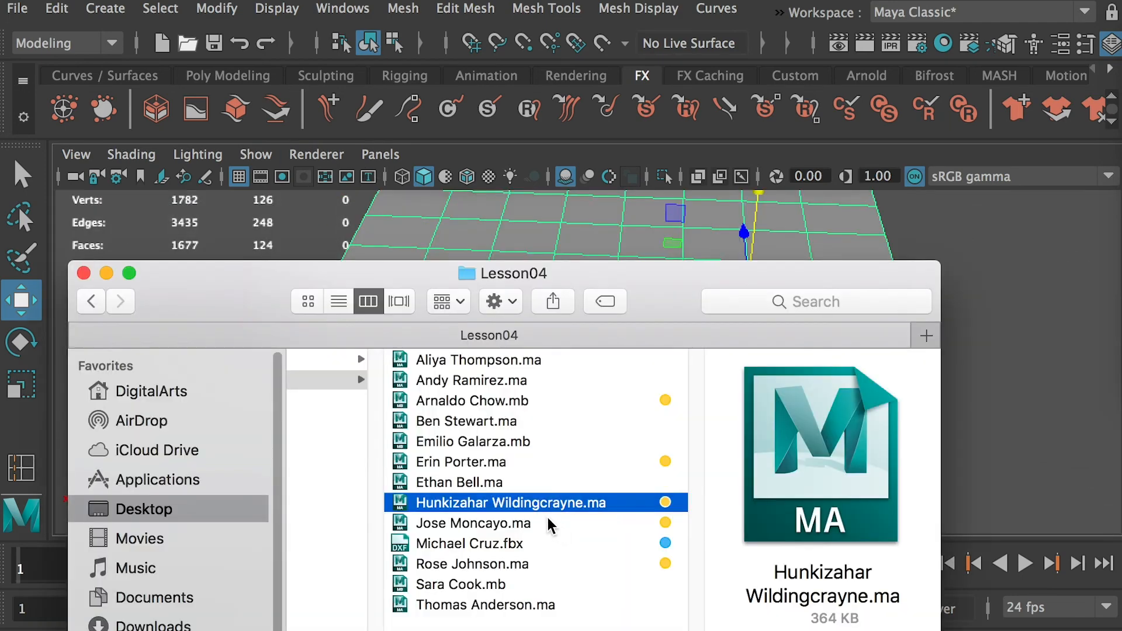
# Open the fourth yellow-tagged student's apartment from Lesson04 without saving the current scene, and examine its interior walls and kitchen counter with sink
pyautogui.doubleClick(476, 522)
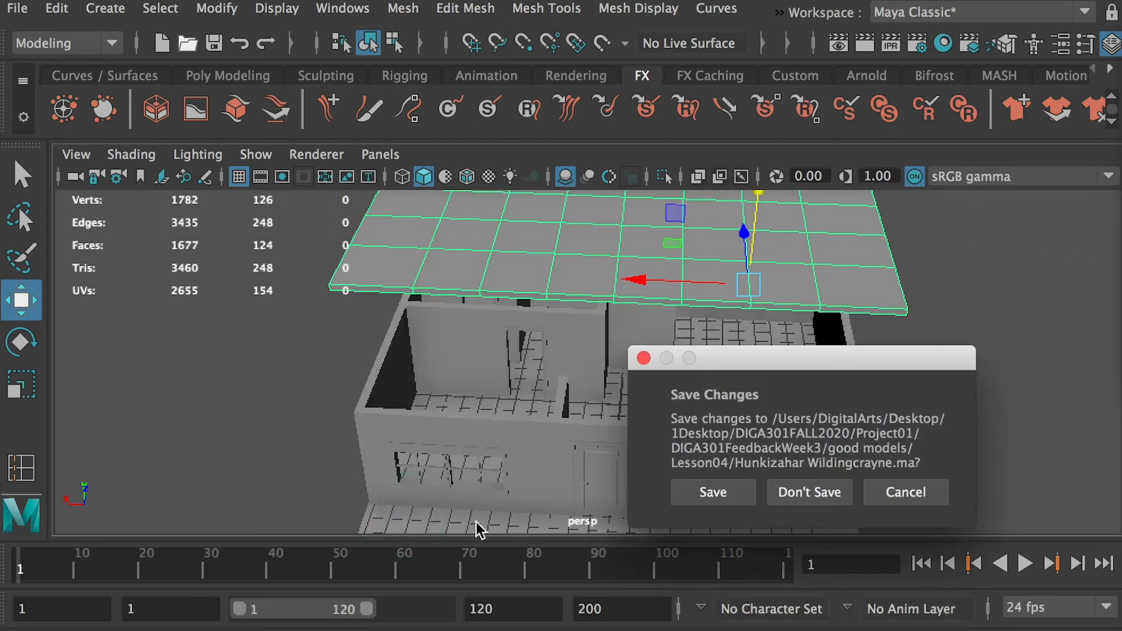
pyautogui.click(809, 492)
pyautogui.keyDown('alt'); pyautogui.moveTo(484, 343); pyautogui.dragTo(530, 423); pyautogui.keyUp('alt')
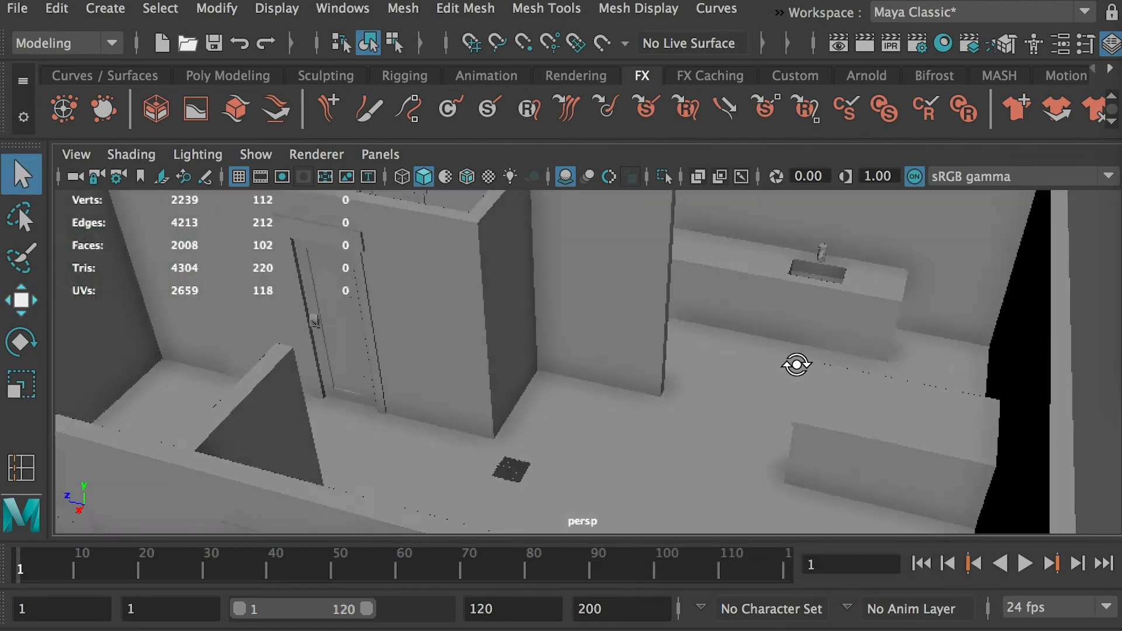
pyautogui.keyDown('alt'); pyautogui.moveTo(797, 366); pyautogui.dragTo(784, 309); pyautogui.keyUp('alt')
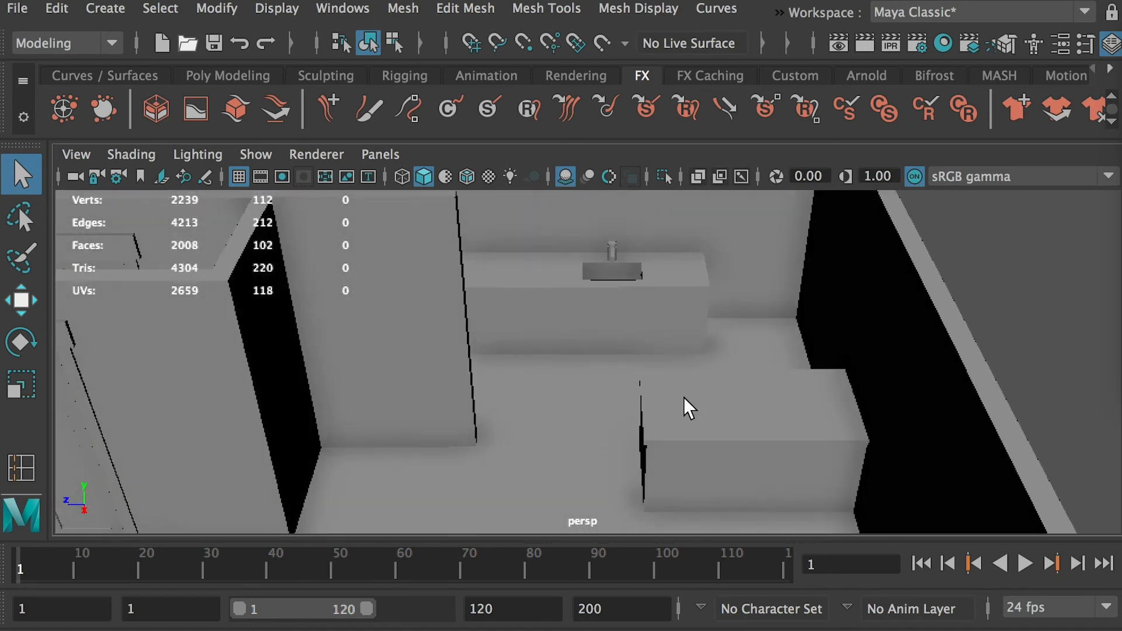
pyautogui.keyDown('alt'); pyautogui.moveTo(653, 278); pyautogui.dragTo(647, 402); pyautogui.keyUp('alt')
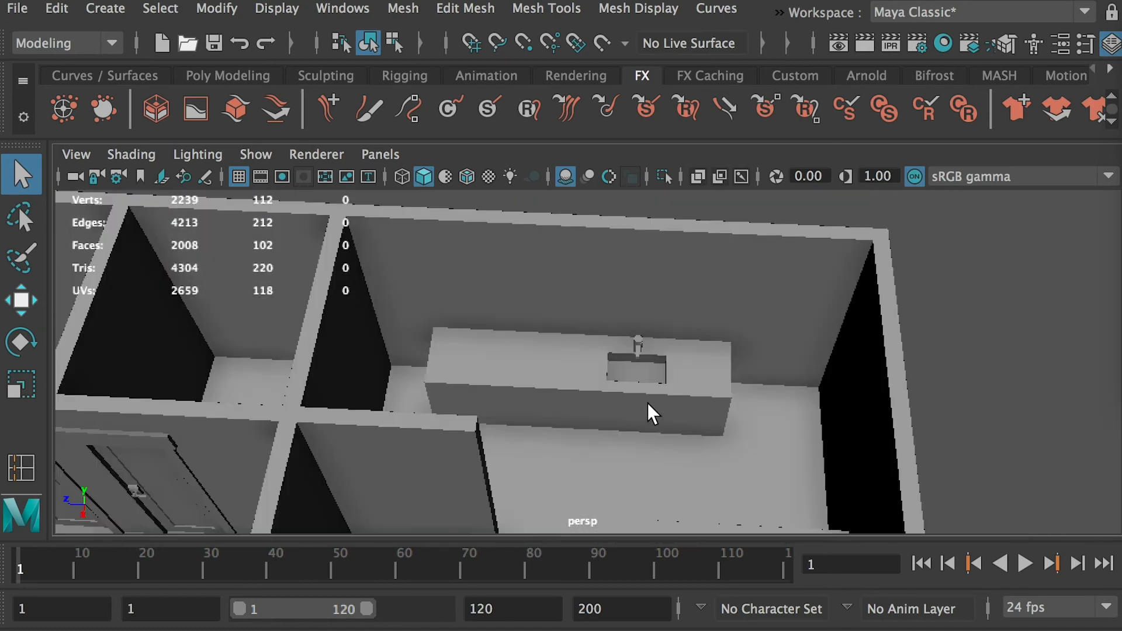
# Frame the three-pane front window and select its three pane faces to inspect how the glass is modelled
pyautogui.press('f')
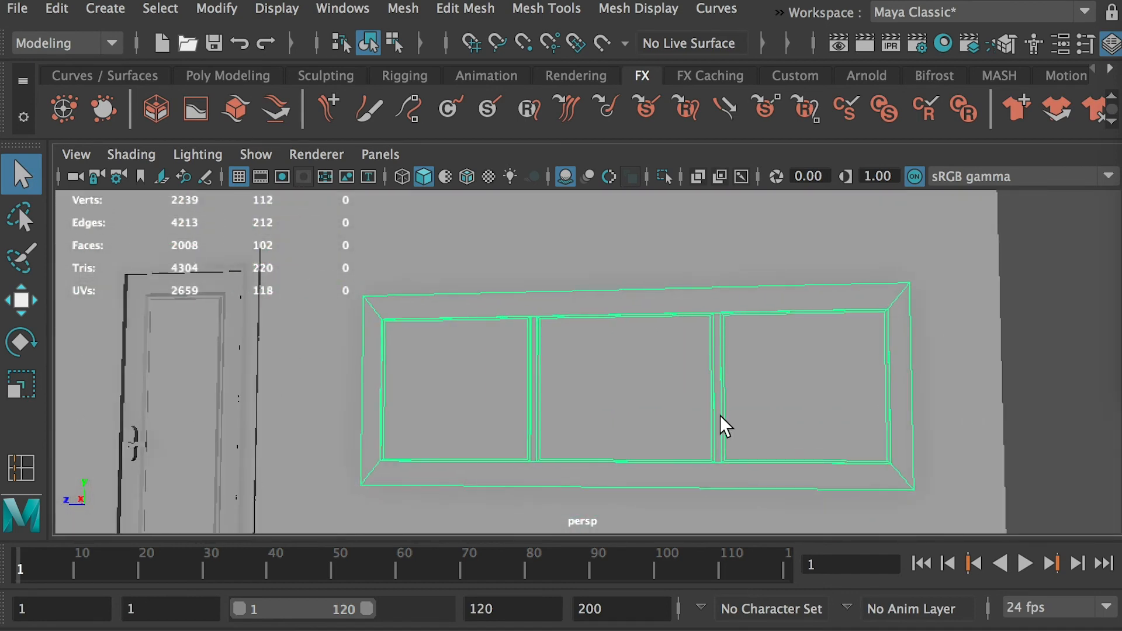
pyautogui.keyDown('alt'); pyautogui.moveTo(846, 358); pyautogui.dragTo(798, 385); pyautogui.keyUp('alt')
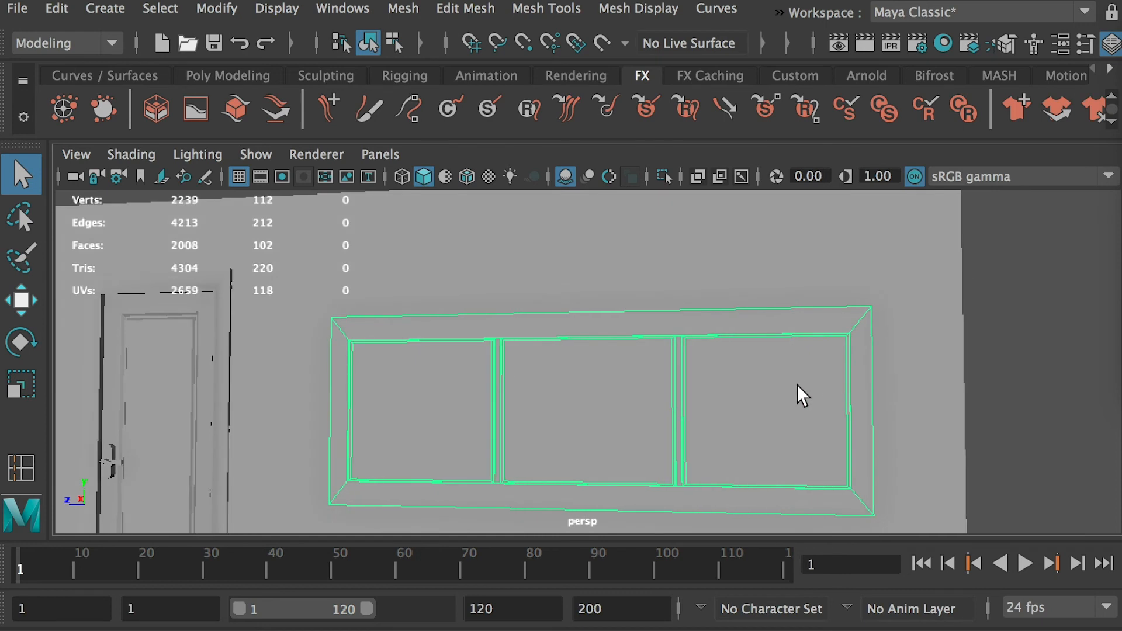
pyautogui.moveTo(754, 350); pyautogui.dragTo(756, 405, button='right')
pyautogui.click(759, 401)
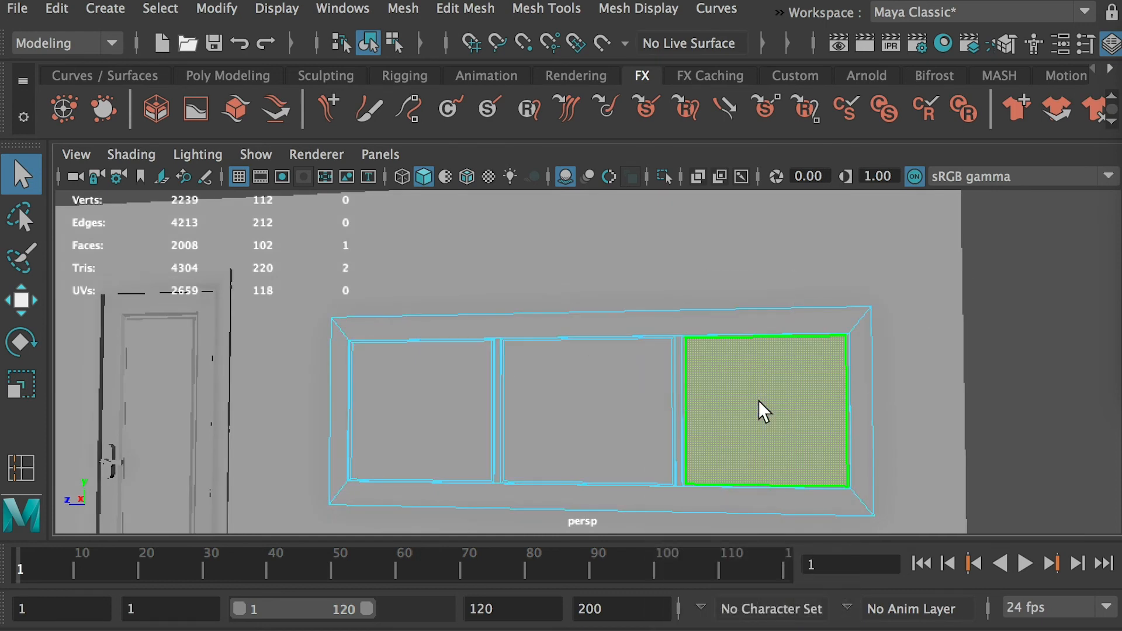
pyautogui.keyDown('shift'); pyautogui.click(576, 405); pyautogui.keyUp('shift')
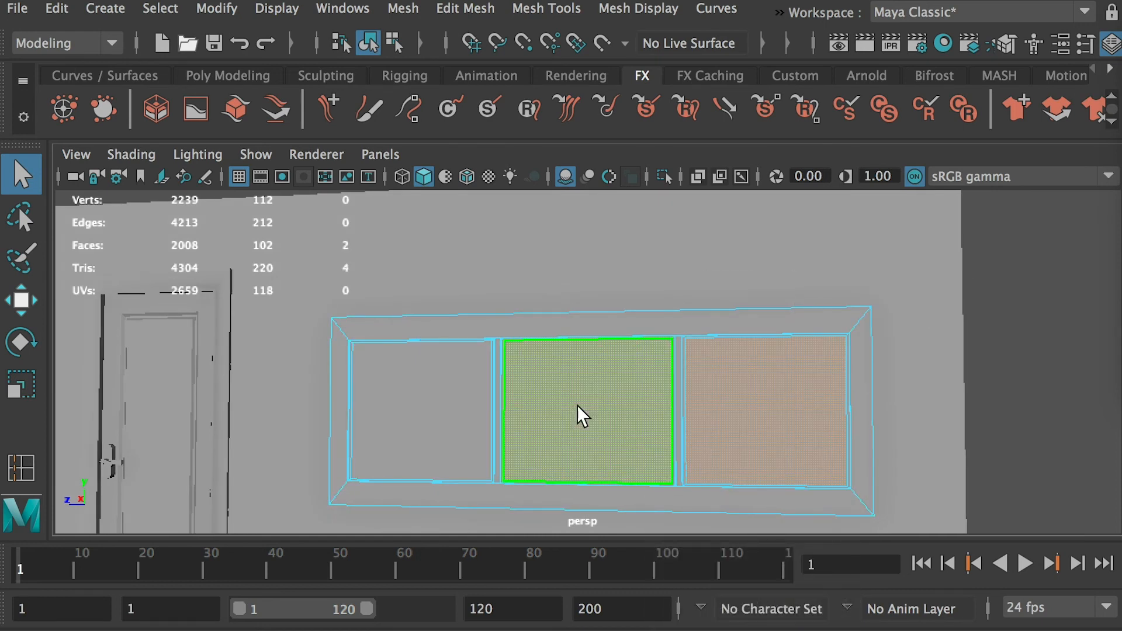
pyautogui.keyDown('shift'); pyautogui.click(435, 397); pyautogui.keyUp('shift')
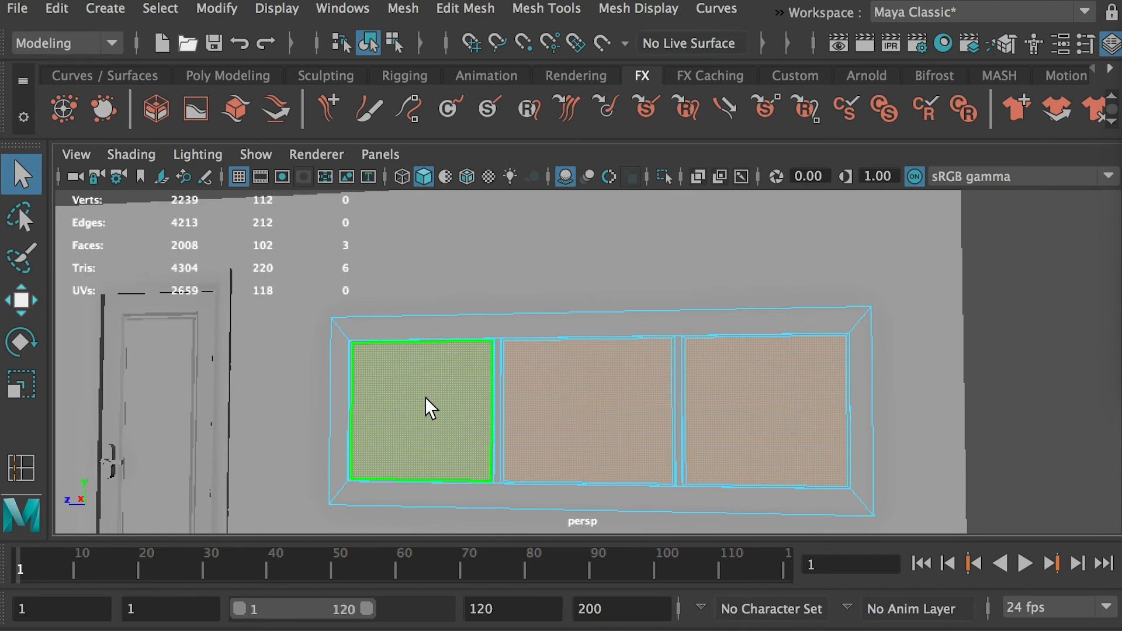
# Clear the pane face selection and look over the whole apartment from outside and above
pyautogui.scroll(-4, 637, 403)
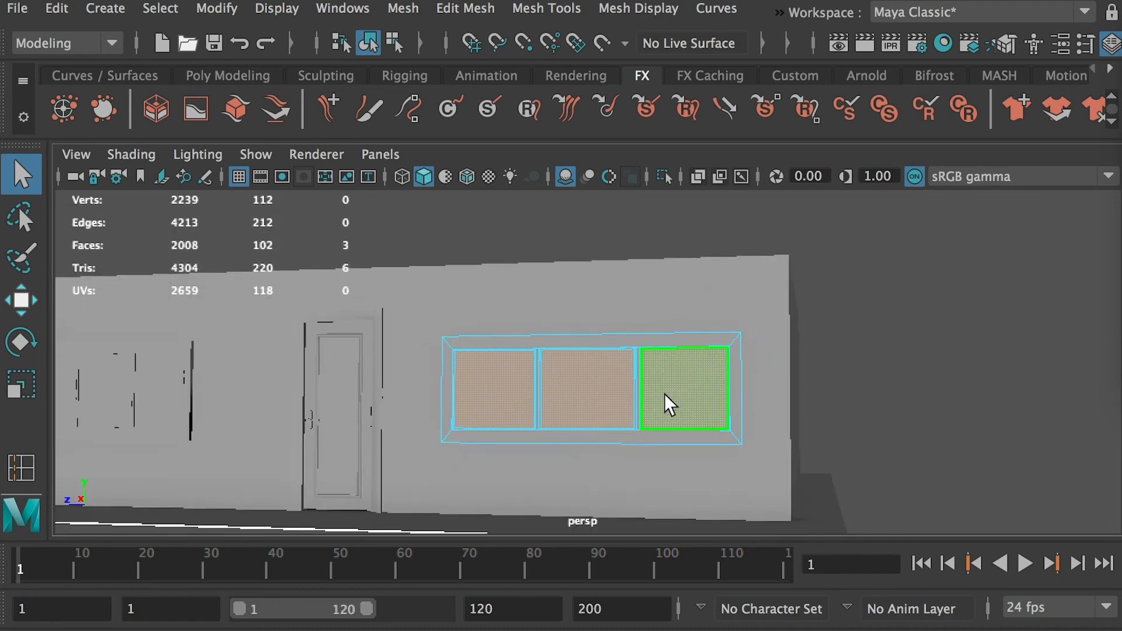
pyautogui.click(918, 350)
pyautogui.keyDown('alt'); pyautogui.moveTo(897, 356); pyautogui.dragTo(661, 413); pyautogui.keyUp('alt')
pyautogui.keyDown('alt'); pyautogui.moveTo(673, 359); pyautogui.dragTo(669, 397); pyautogui.keyUp('alt')
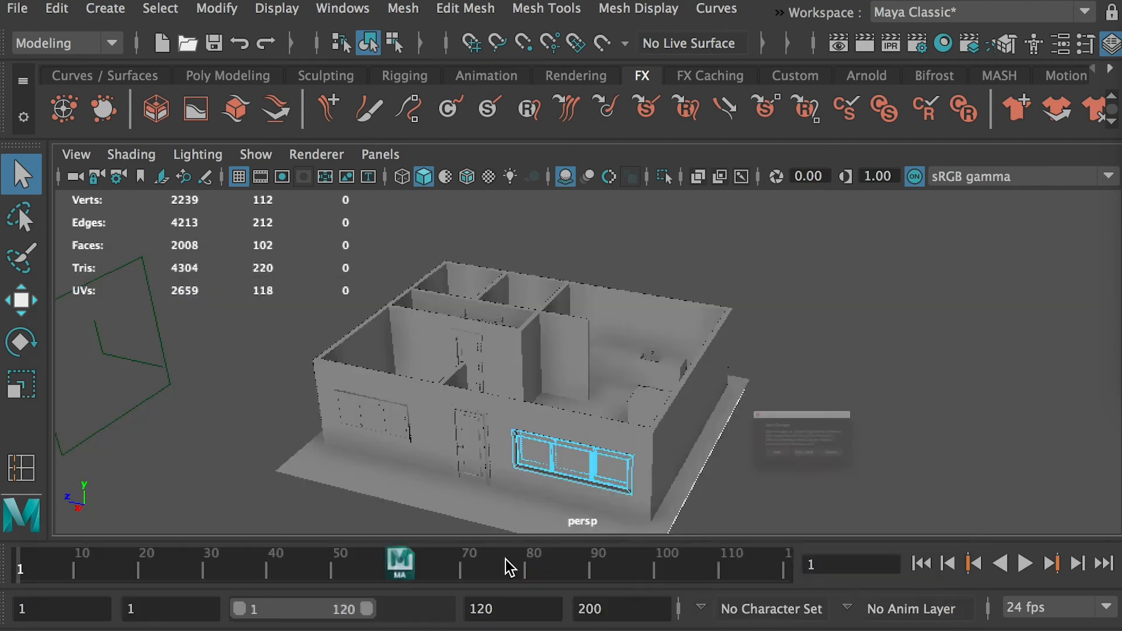
# Open the fifth yellow-tagged student's apartment without saving the current scene, and select the model to examine the edges of its front facade
pyautogui.click(814, 495)
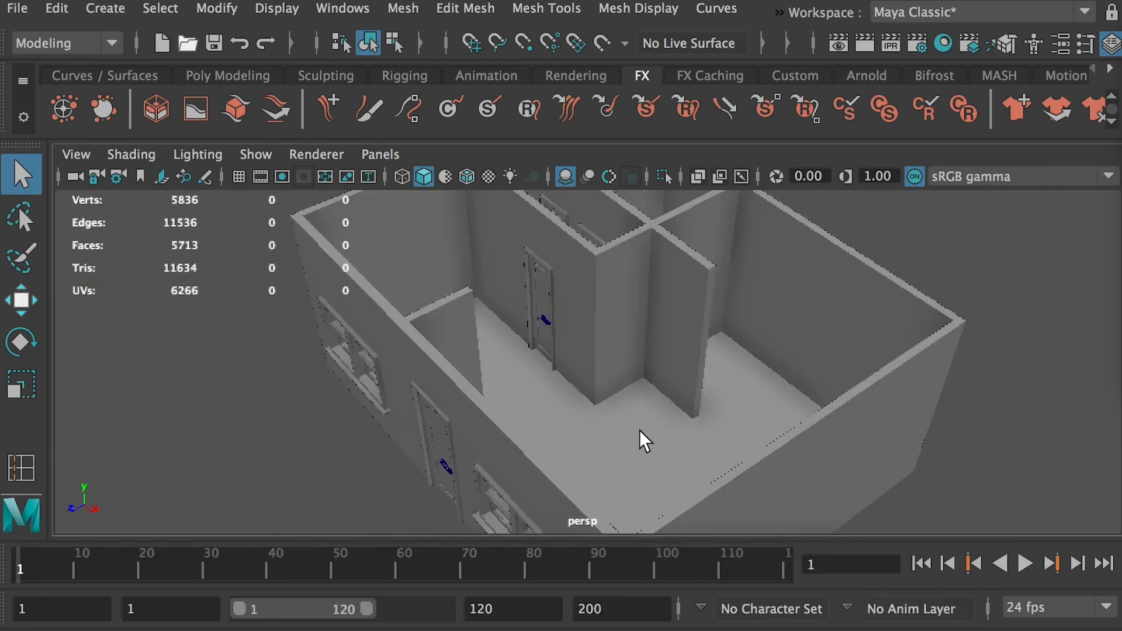
pyautogui.keyDown('alt'); pyautogui.moveTo(638, 441); pyautogui.dragTo(741, 346); pyautogui.keyUp('alt')
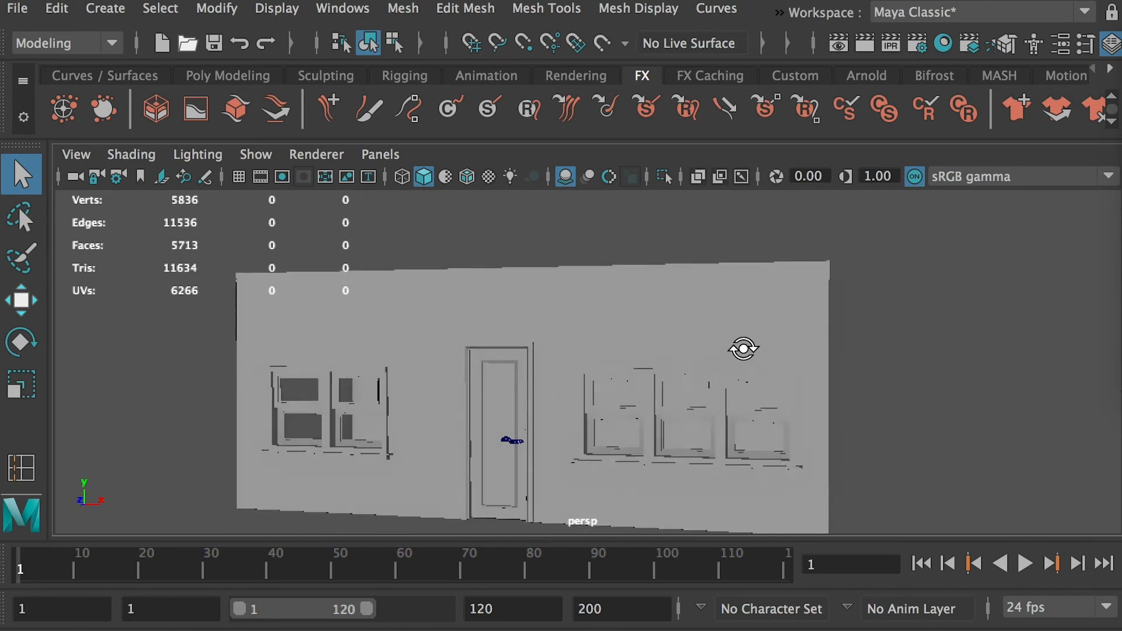
pyautogui.keyDown('alt'); pyautogui.moveTo(741, 345); pyautogui.dragTo(865, 440, button='right'); pyautogui.keyUp('alt')
pyautogui.click(864, 436)
pyautogui.keyDown('alt'); pyautogui.moveTo(851, 447); pyautogui.dragTo(839, 405, button='middle'); pyautogui.keyUp('alt')
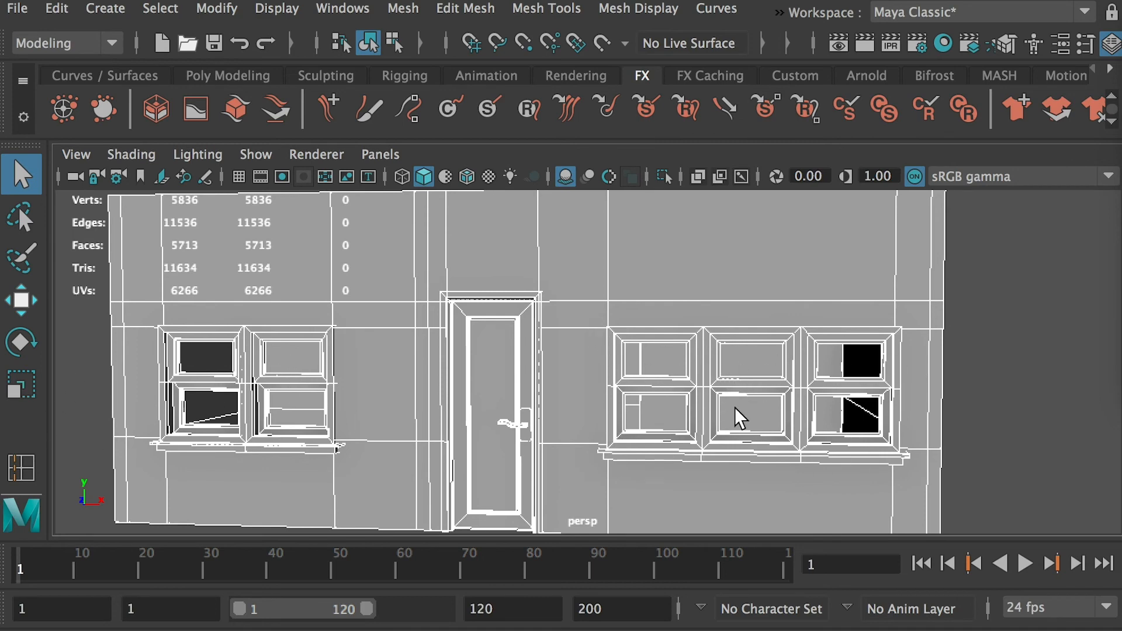
# Examine the window frames, sills and front door handle up close, and look over the rest of the apartment
pyautogui.keyDown('alt'); pyautogui.moveTo(735, 408); pyautogui.dragTo(813, 494, button='right'); pyautogui.keyUp('alt')
pyautogui.keyDown('alt'); pyautogui.moveTo(813, 494); pyautogui.dragTo(654, 471); pyautogui.keyUp('alt')
pyautogui.keyDown('alt'); pyautogui.moveTo(655, 471); pyautogui.dragTo(593, 459, button='right'); pyautogui.keyUp('alt')
pyautogui.keyDown('alt'); pyautogui.moveTo(593, 459); pyautogui.dragTo(459, 406); pyautogui.keyUp('alt')
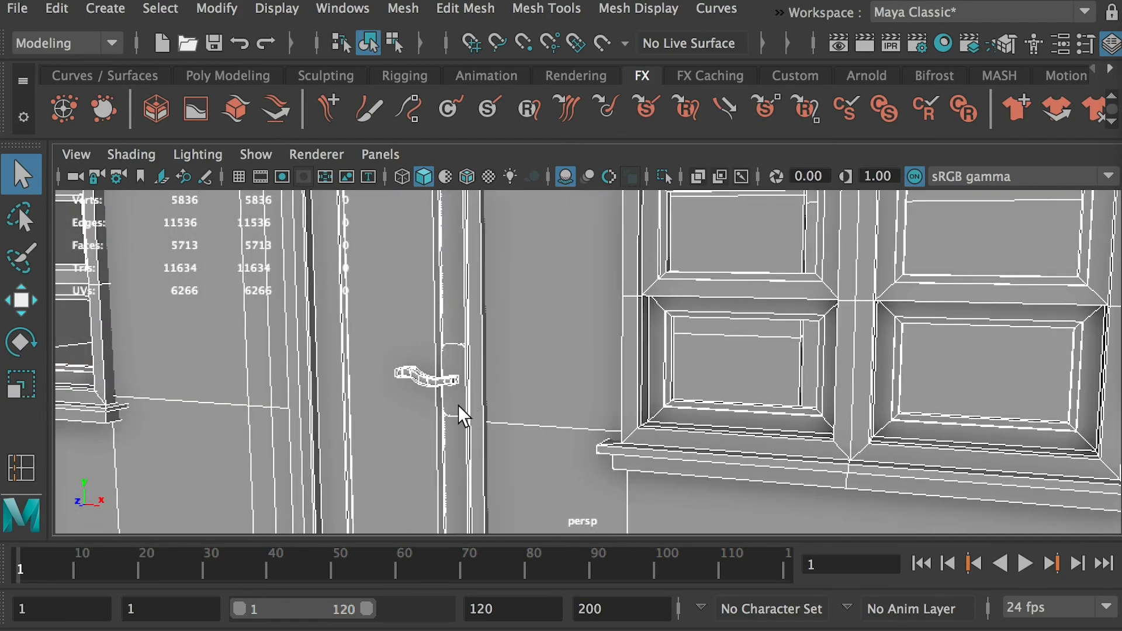
pyautogui.keyDown('alt'); pyautogui.moveTo(465, 408); pyautogui.dragTo(435, 385, button='right'); pyautogui.keyUp('alt')
pyautogui.keyDown('alt'); pyautogui.moveTo(435, 385); pyautogui.dragTo(478, 388); pyautogui.keyUp('alt')
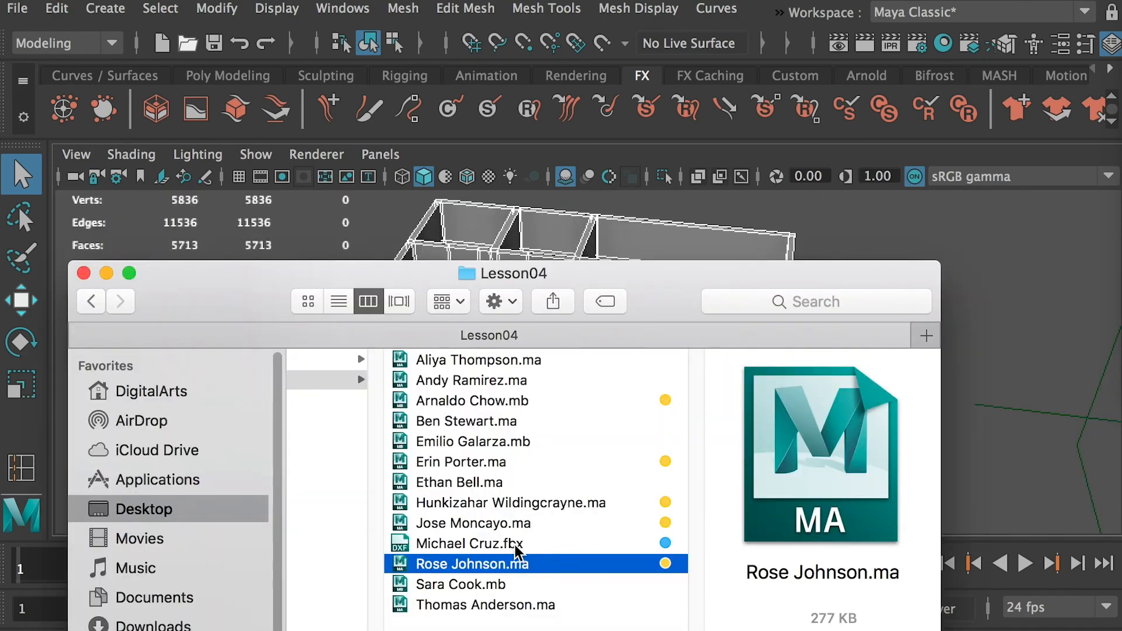
# Open the blue-tagged student's FBX apartment file from Lesson04 and select its wall mesh
pyautogui.click(519, 543)
pyautogui.moveTo(519, 543); pyautogui.dragTo(1025, 358)
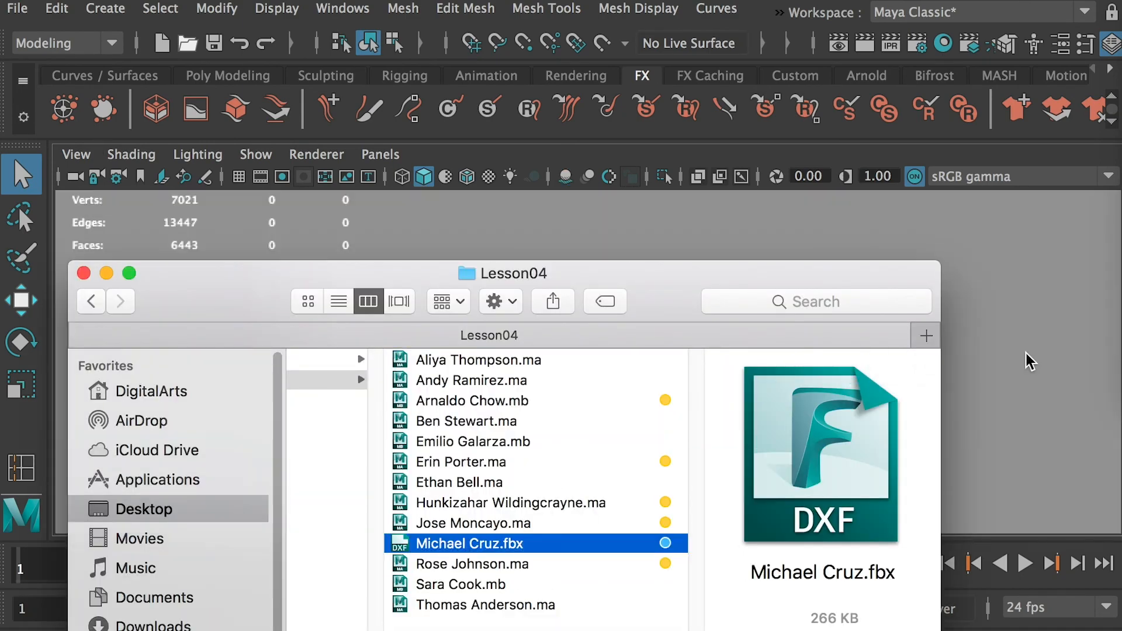
pyautogui.keyDown('alt'); pyautogui.moveTo(1014, 408); pyautogui.dragTo(321, 321); pyautogui.keyUp('alt')
pyautogui.click(381, 363)
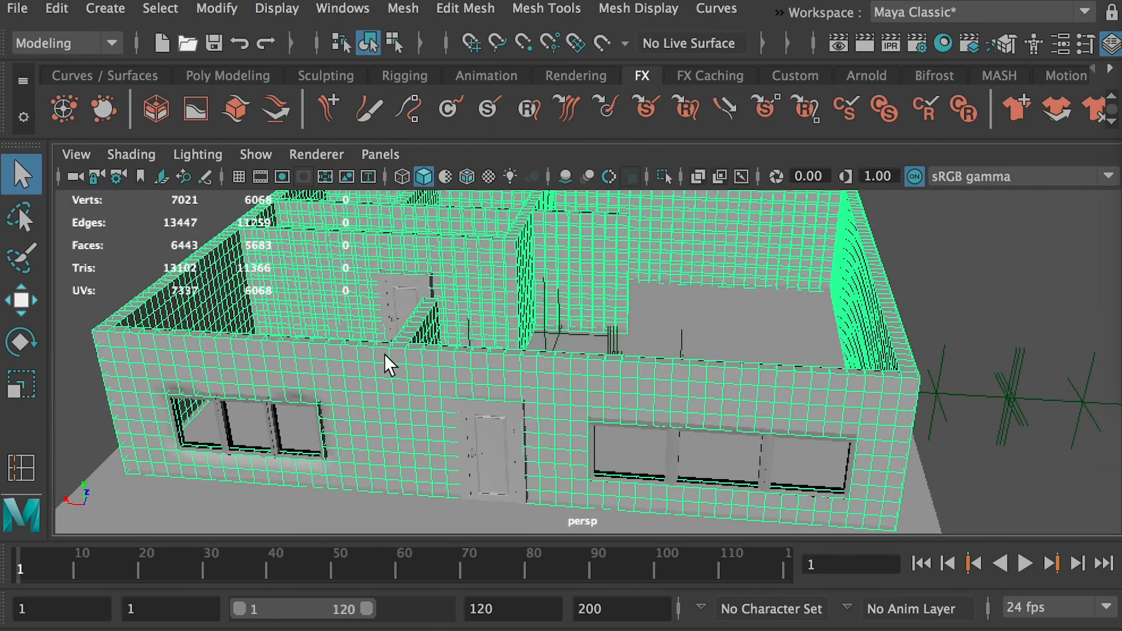
# Examine the wall mesh's dense edge grid around the front door and both window openings
pyautogui.keyDown('alt'); pyautogui.moveTo(384, 353); pyautogui.dragTo(398, 351); pyautogui.keyUp('alt')
pyautogui.keyDown('alt'); pyautogui.moveTo(403, 352); pyautogui.dragTo(516, 443, button='right'); pyautogui.keyUp('alt')
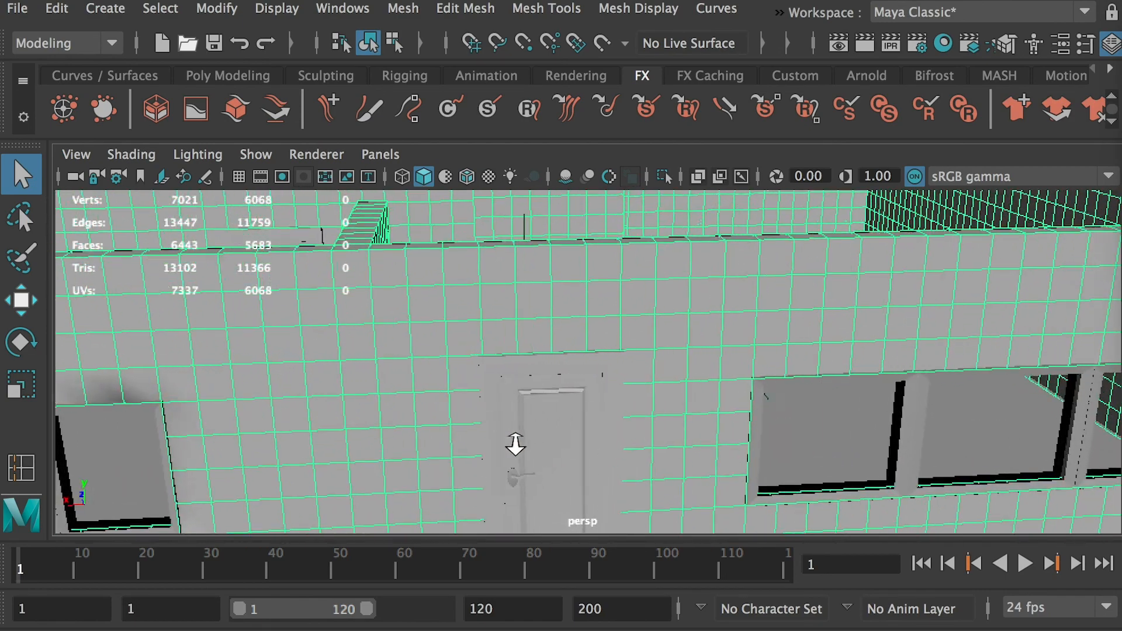
pyautogui.keyDown('alt'); pyautogui.moveTo(458, 392); pyautogui.dragTo(638, 349, button='middle'); pyautogui.keyUp('alt')
pyautogui.keyDown('alt'); pyautogui.moveTo(636, 313); pyautogui.dragTo(552, 300, button='right'); pyautogui.keyUp('alt')
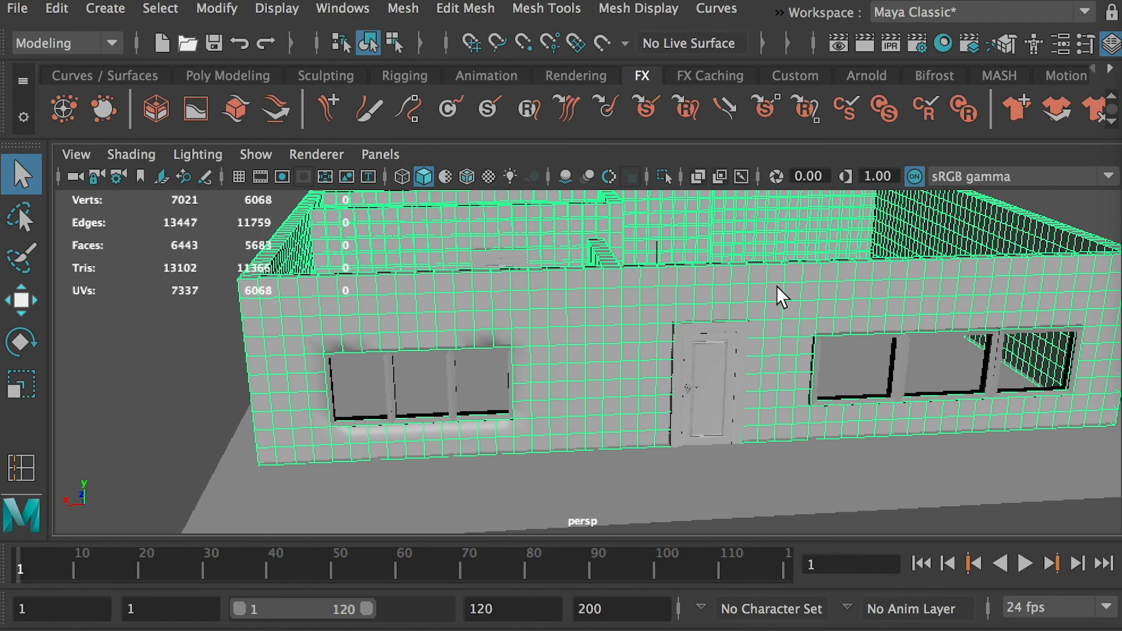
pyautogui.keyDown('alt'); pyautogui.moveTo(905, 298); pyautogui.dragTo(727, 321); pyautogui.keyUp('alt')
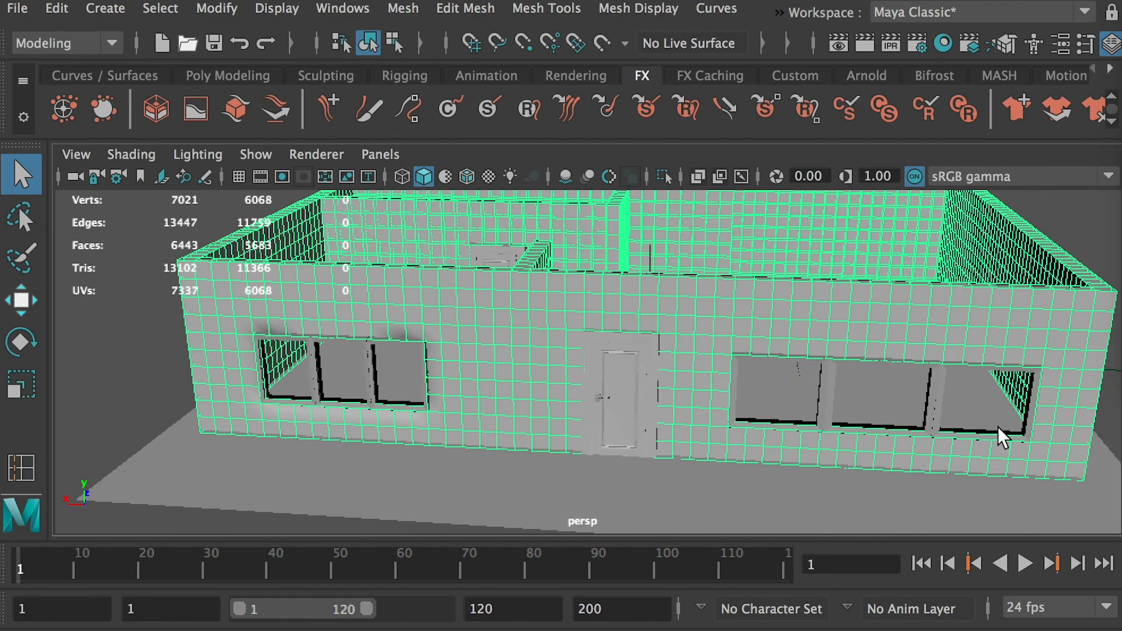
# Deselect the walls, look over the whole FBX apartment and return to the Lesson04 folder in Finder
pyautogui.keyDown('alt'); pyautogui.moveTo(1040, 447); pyautogui.dragTo(956, 332, button='right'); pyautogui.keyUp('alt')
pyautogui.click(955, 332)
pyautogui.keyDown('alt'); pyautogui.moveTo(956, 332); pyautogui.dragTo(920, 354); pyautogui.keyUp('alt')
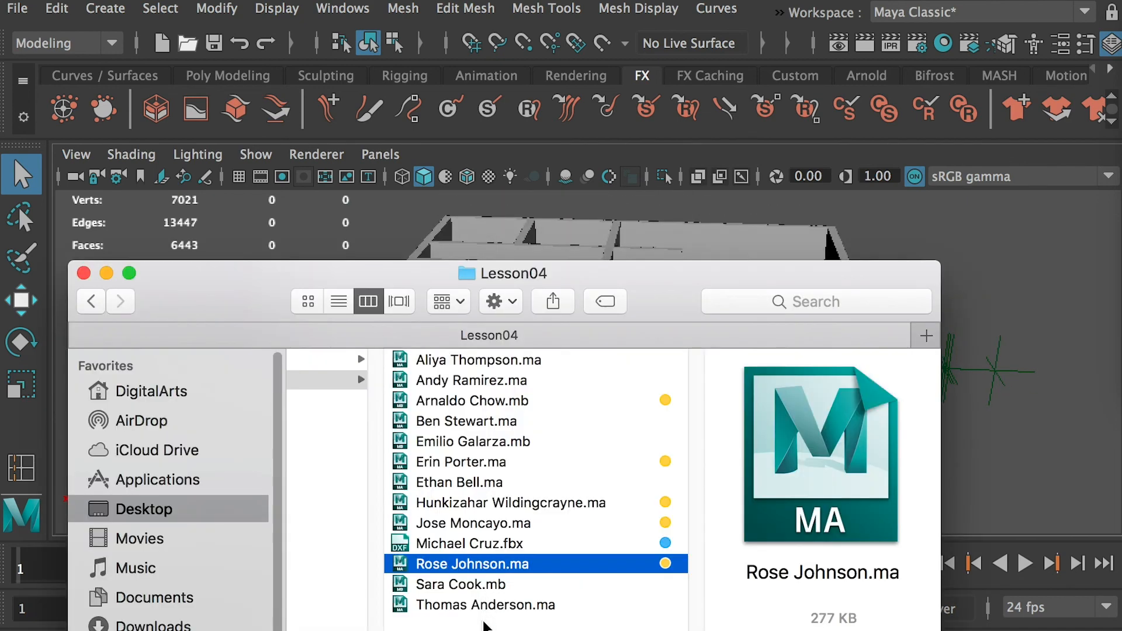
pyautogui.click(451, 380)
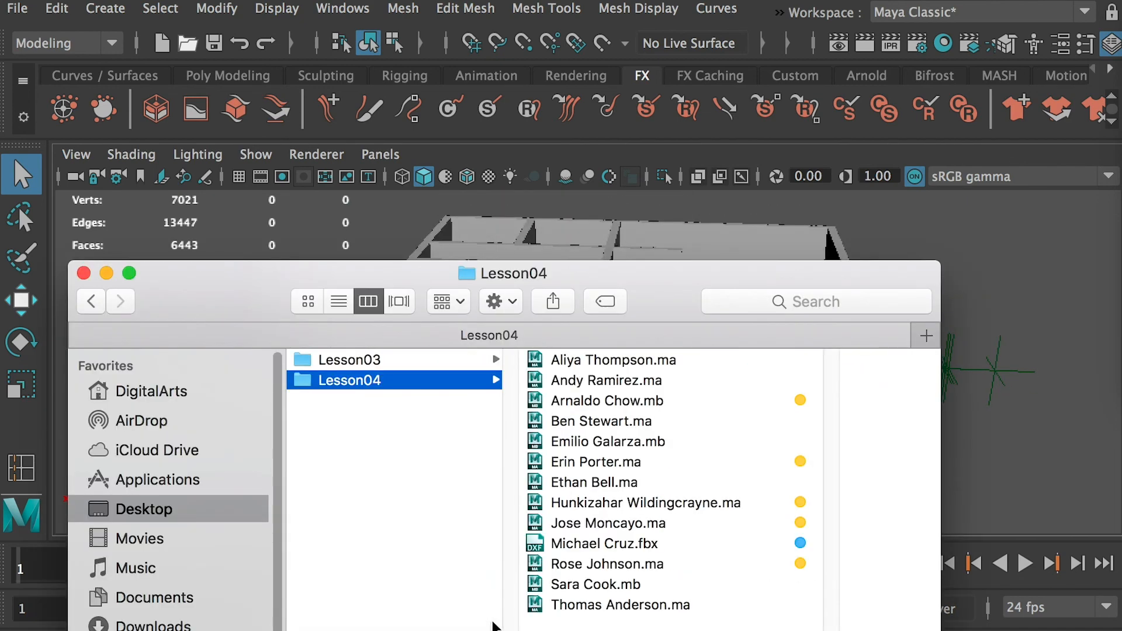